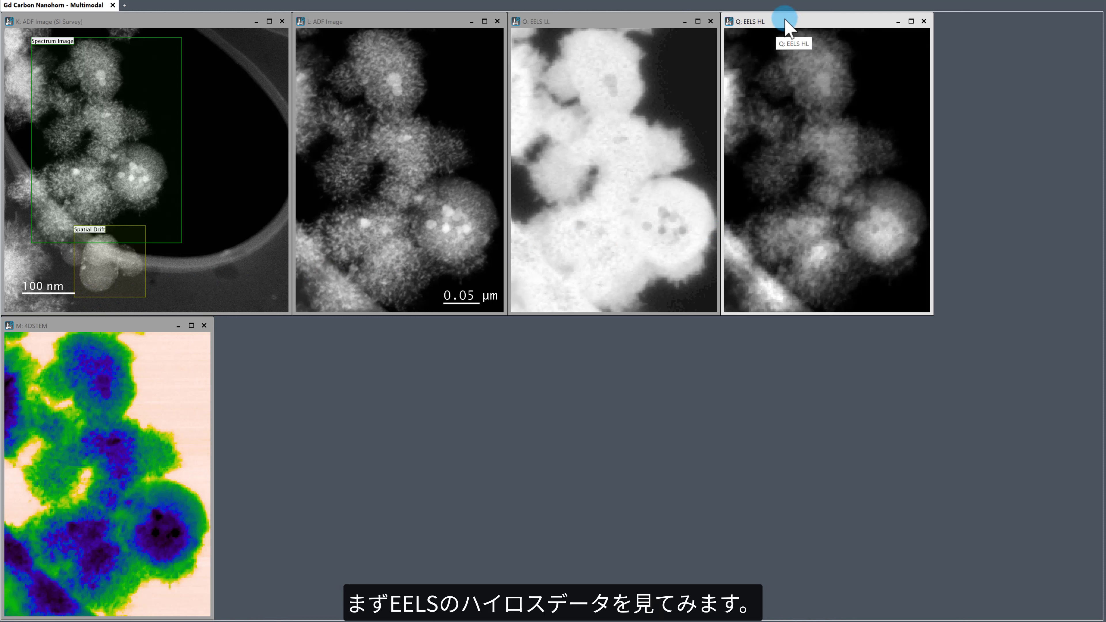
Step: Extract a summed spectrum from a small square area at the nanohorn cluster's edge in the EELS HL image with the spectrum picker tool
{"action": "right_click", "coordinate": [837, 127]}
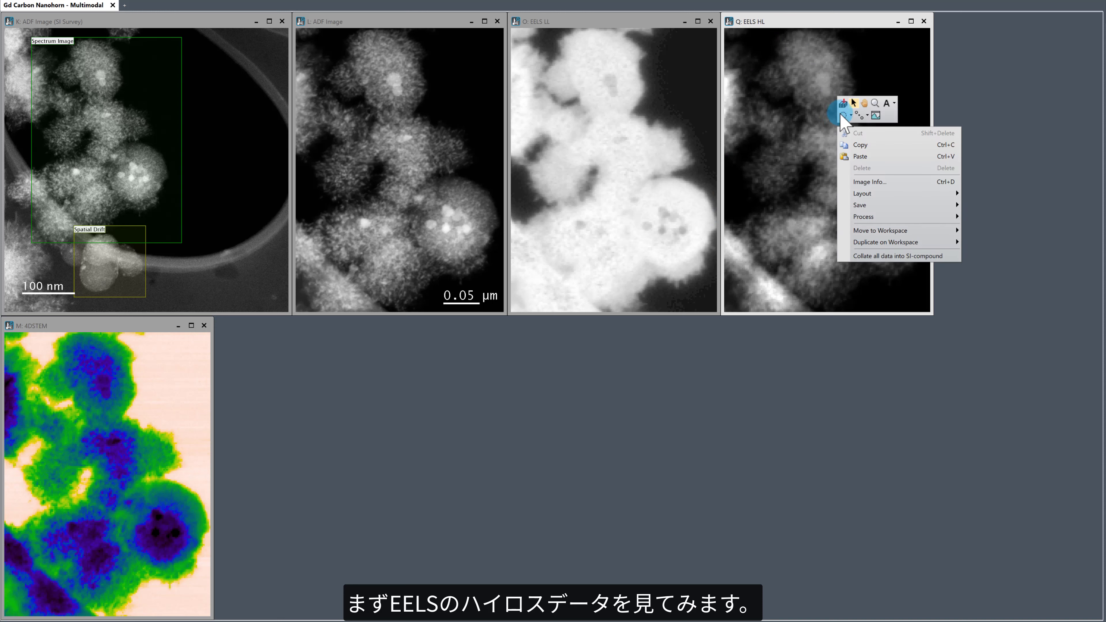
{"action": "left_click", "coordinate": [842, 104]}
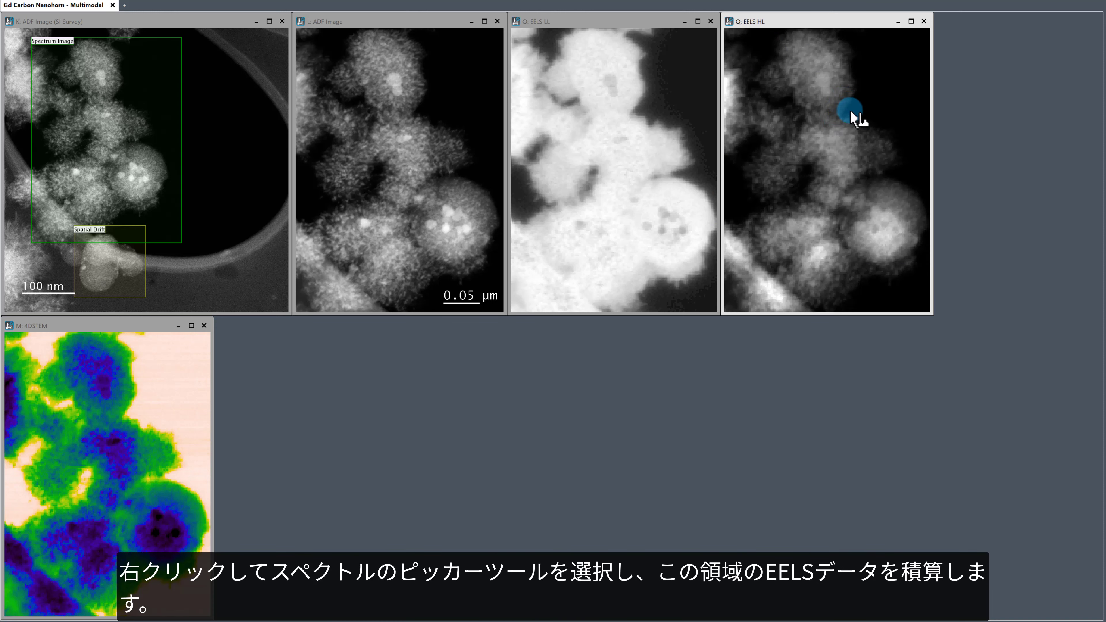
{"action": "left_click_drag", "start_coordinate": [867, 137], "coordinate": [892, 162]}
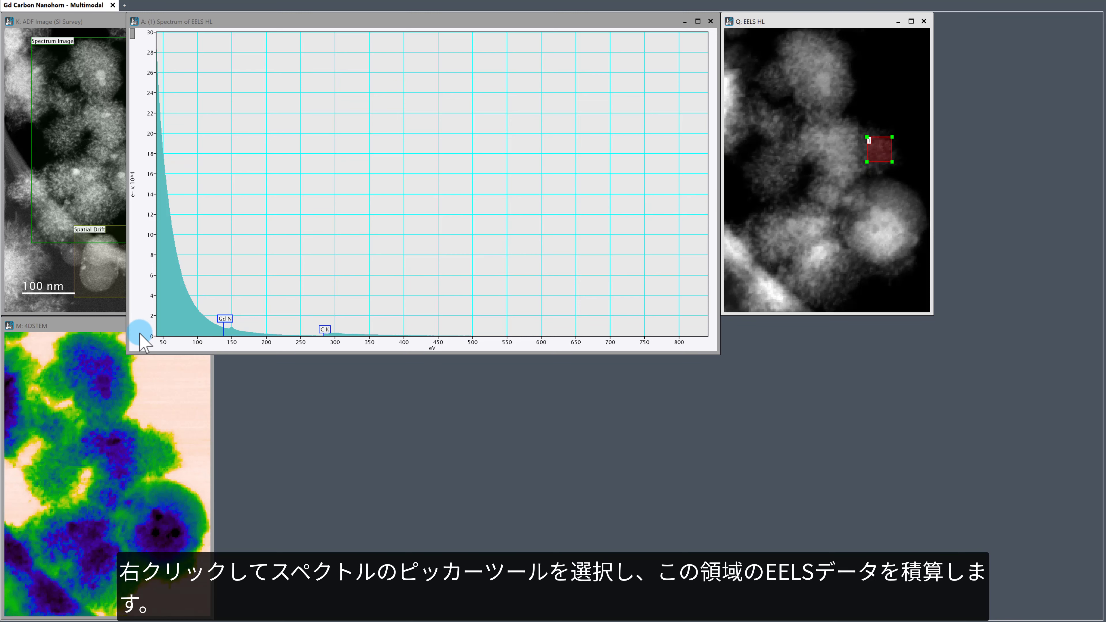
Step: Rescale and enlarge the extracted EELS HL spectrum to examine the Gd N and C K edges, placing it below the source images
{"action": "left_click_drag", "start_coordinate": [139, 332], "coordinate": [114, 190]}
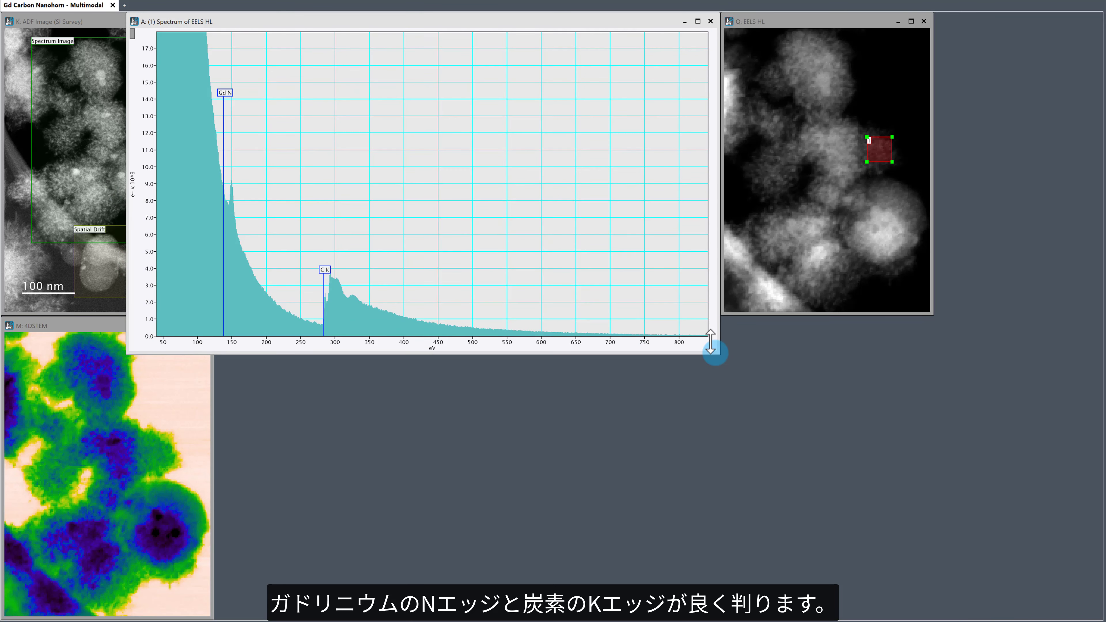
{"action": "left_click_drag", "start_coordinate": [708, 347], "coordinate": [929, 345]}
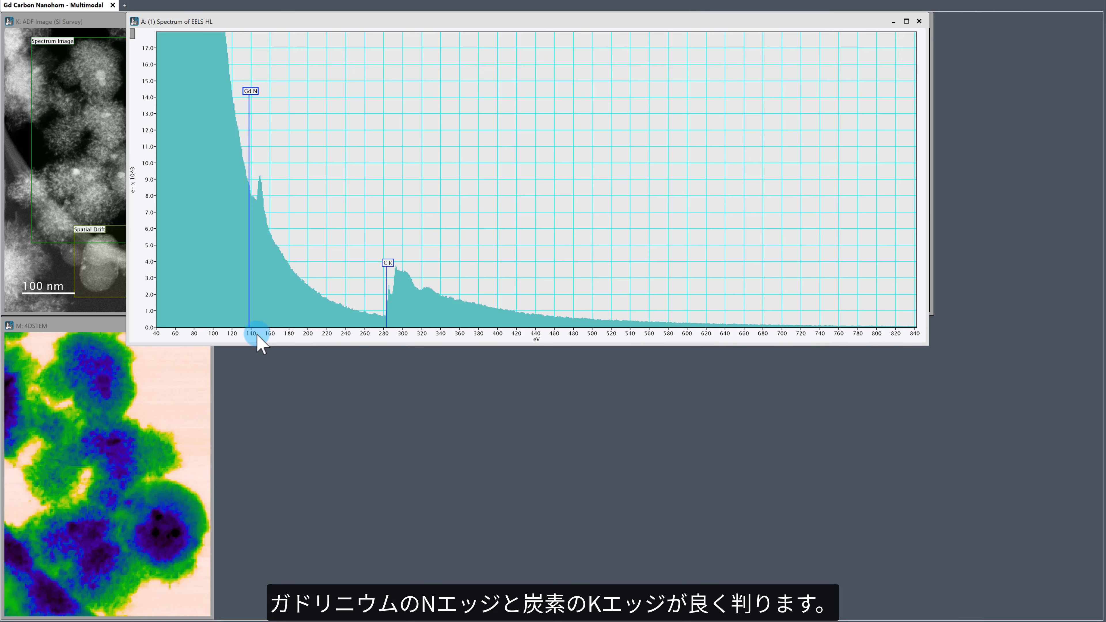
{"action": "mouse_move", "coordinate": [257, 336]}
{"action": "left_mouse_down"}
{"action": "mouse_move", "coordinate": [279, 337]}
{"action": "mouse_move", "coordinate": [188, 336]}
{"action": "left_mouse_up"}
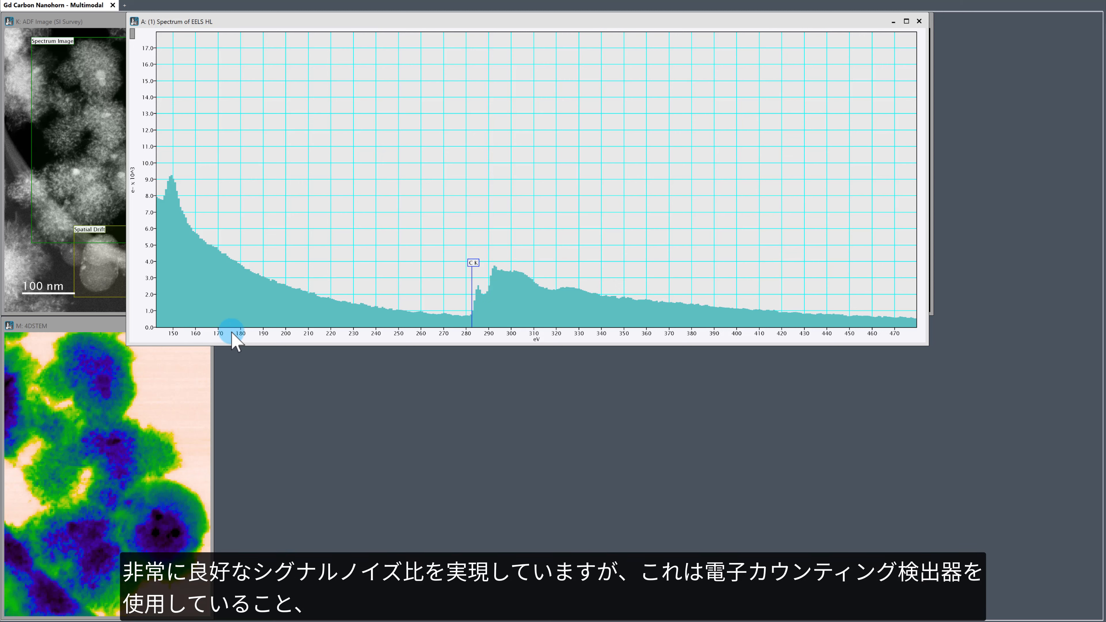
{"action": "left_click_drag", "start_coordinate": [591, 336], "coordinate": [581, 336]}
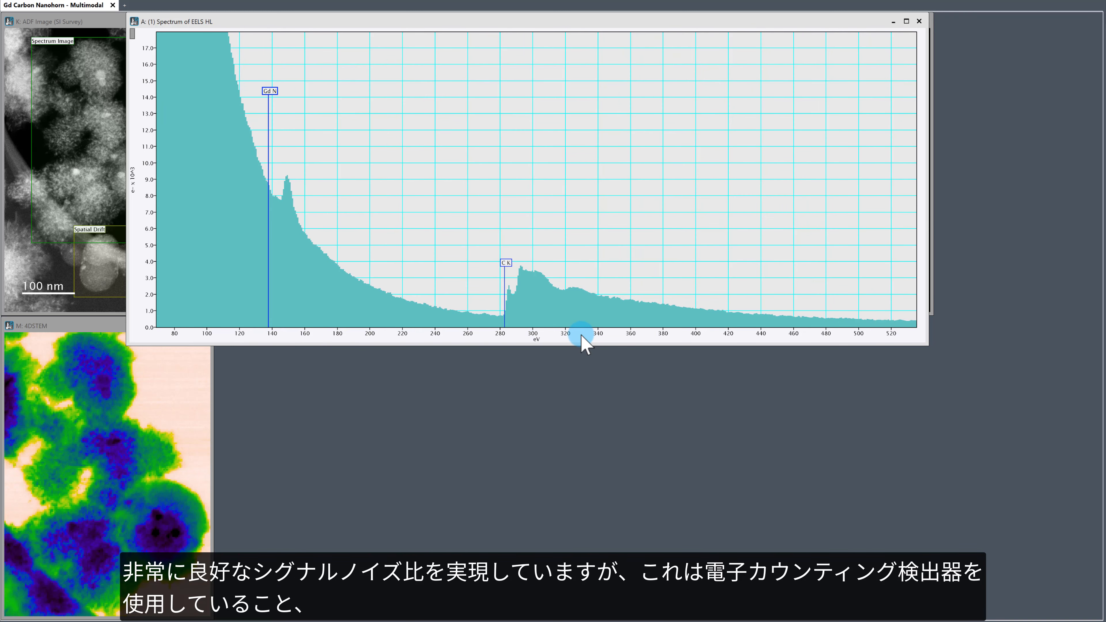
{"action": "left_click_drag", "start_coordinate": [452, 21], "coordinate": [539, 293]}
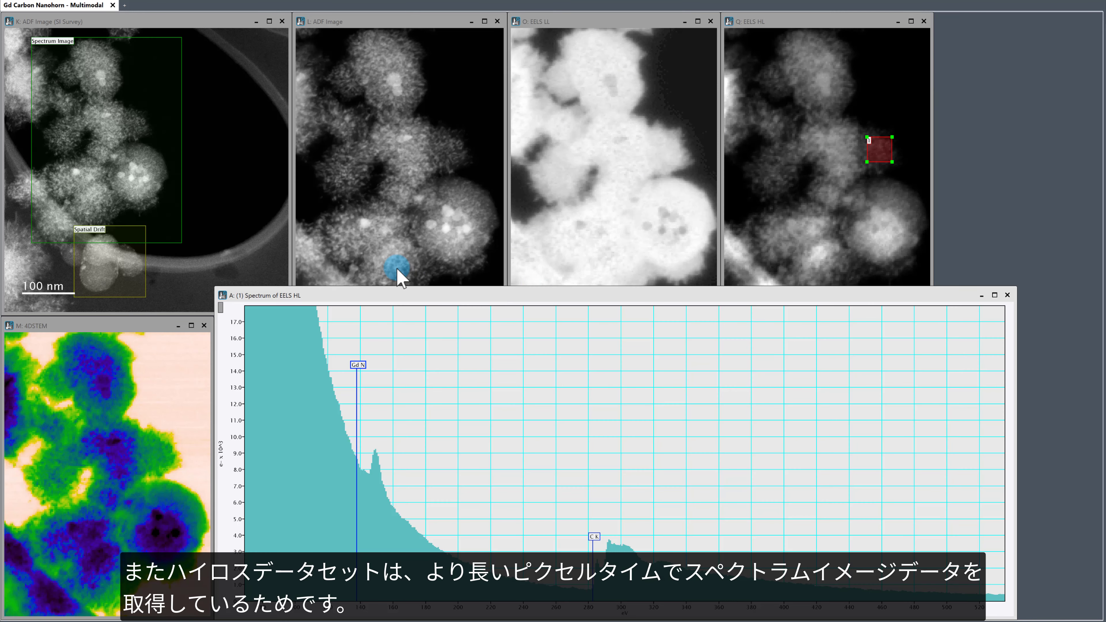
{"action": "left_click_drag", "start_coordinate": [237, 568], "coordinate": [238, 555]}
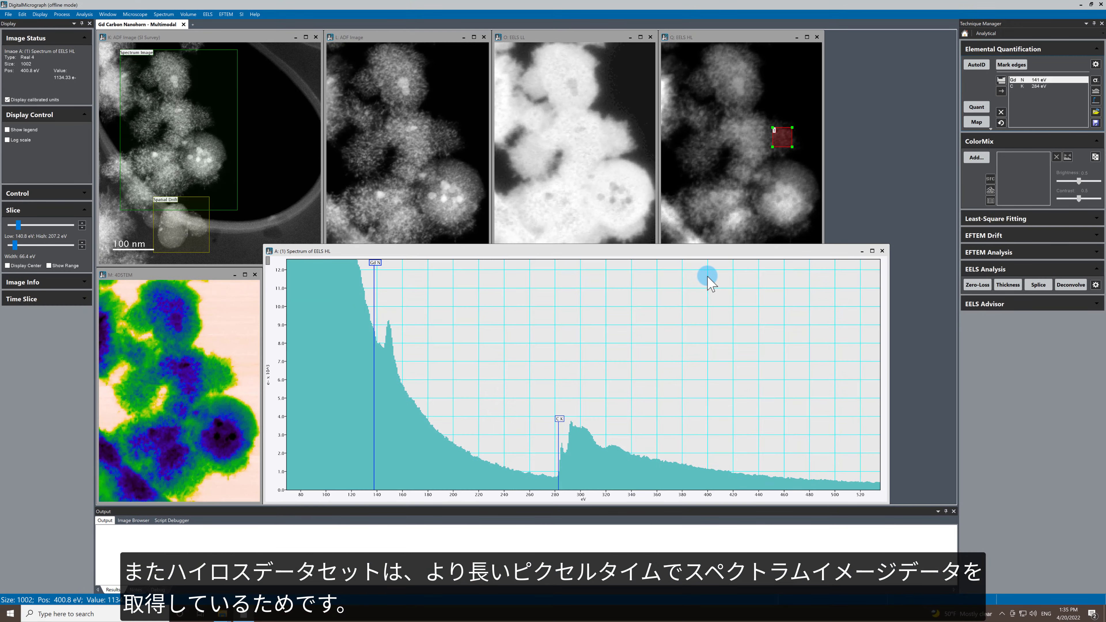
Step: Open the EELS edge setup and review the background fit and cross-section settings for the Gd N and C K edges
{"action": "left_click", "coordinate": [1095, 81]}
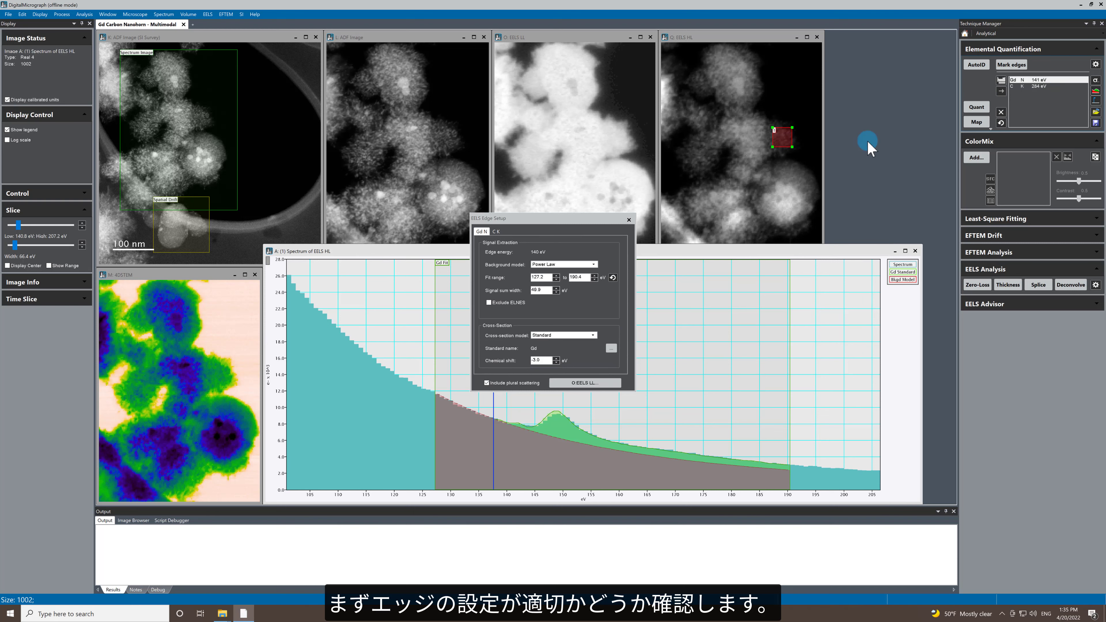
{"action": "left_click", "coordinate": [572, 218]}
{"action": "left_click_drag", "start_coordinate": [574, 219], "coordinate": [386, 112]}
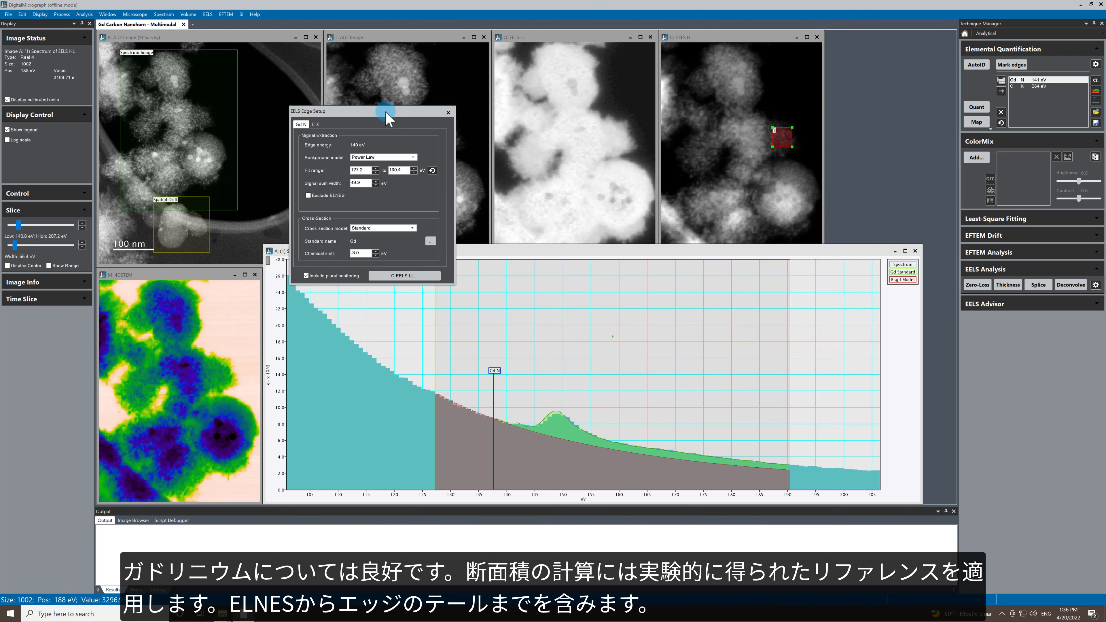
{"action": "left_click", "coordinate": [315, 125]}
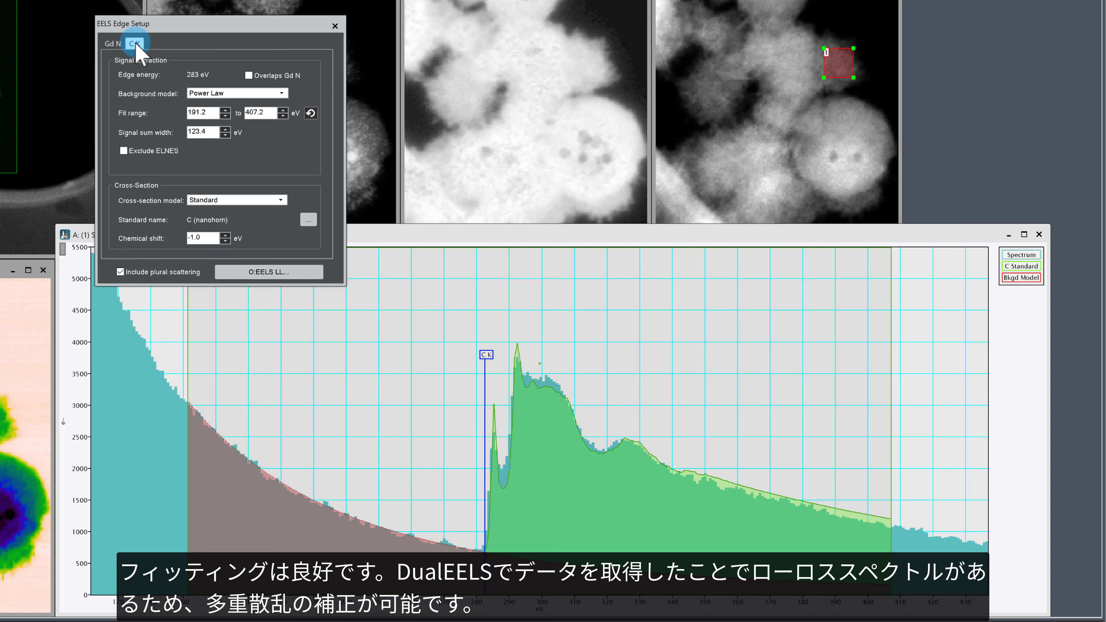
Step: Compare the C K edge fit with plural scattering excluded and included, leave it included, and close the edge setup
{"action": "left_click", "coordinate": [120, 272]}
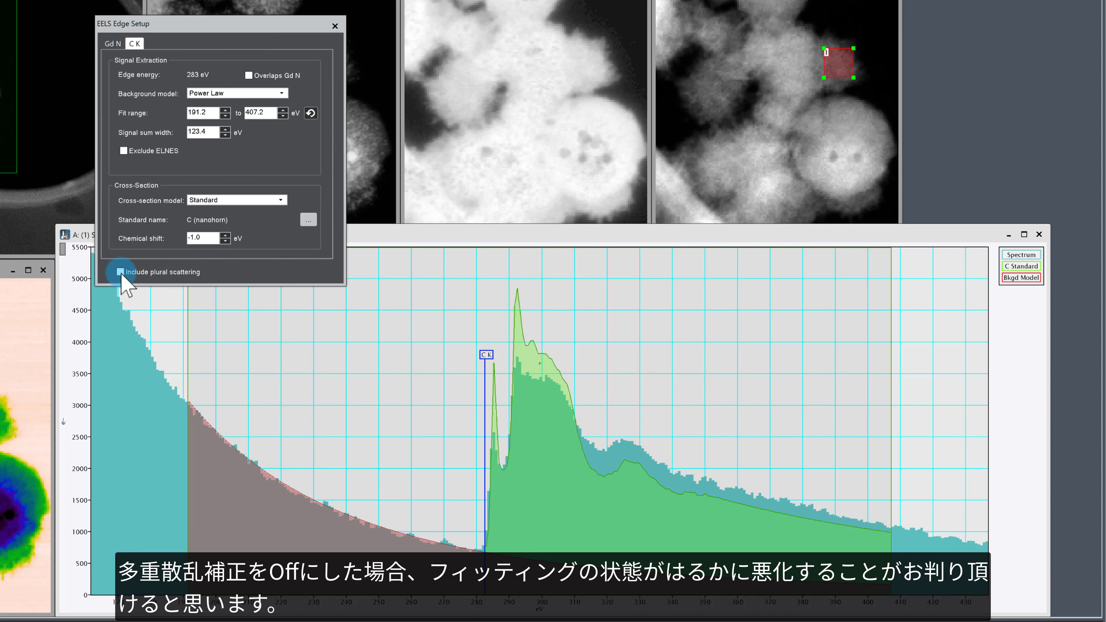
{"action": "left_click", "coordinate": [122, 272]}
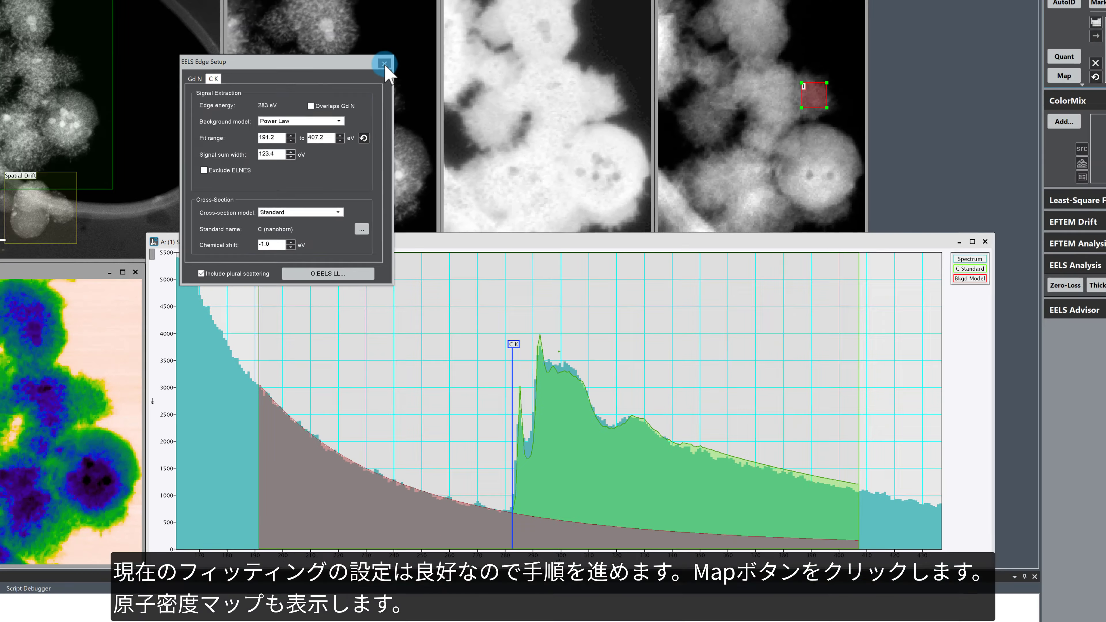
{"action": "left_click", "coordinate": [335, 25]}
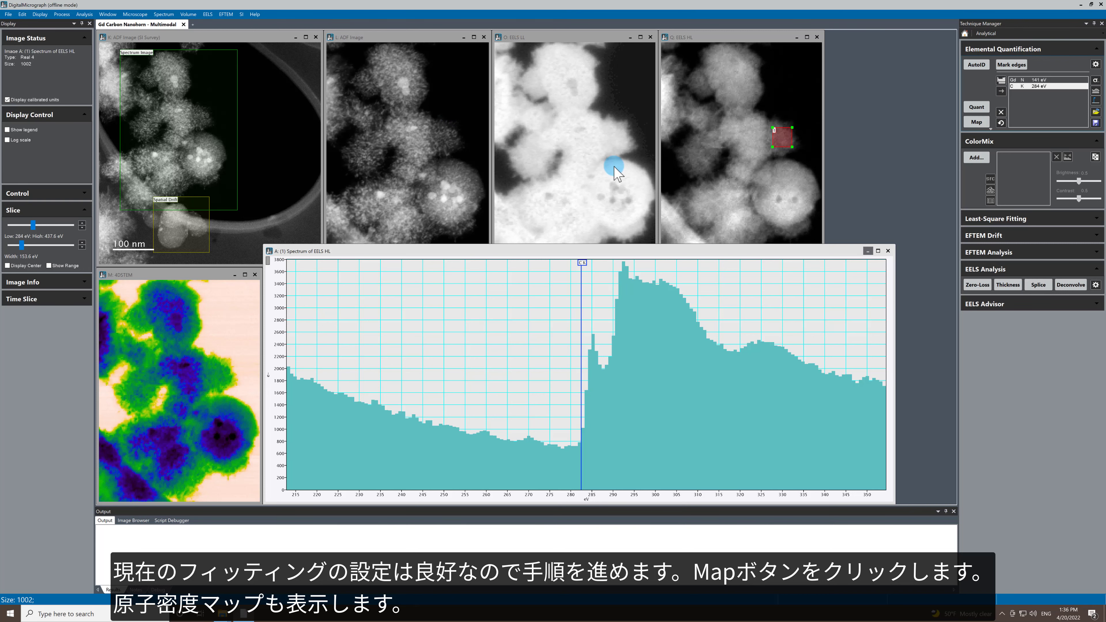
Step: Close the extracted spectrum and compute the Gd and C areal density maps from the EELS HL dataset
{"action": "left_click", "coordinate": [888, 251]}
{"action": "left_click", "coordinate": [711, 38]}
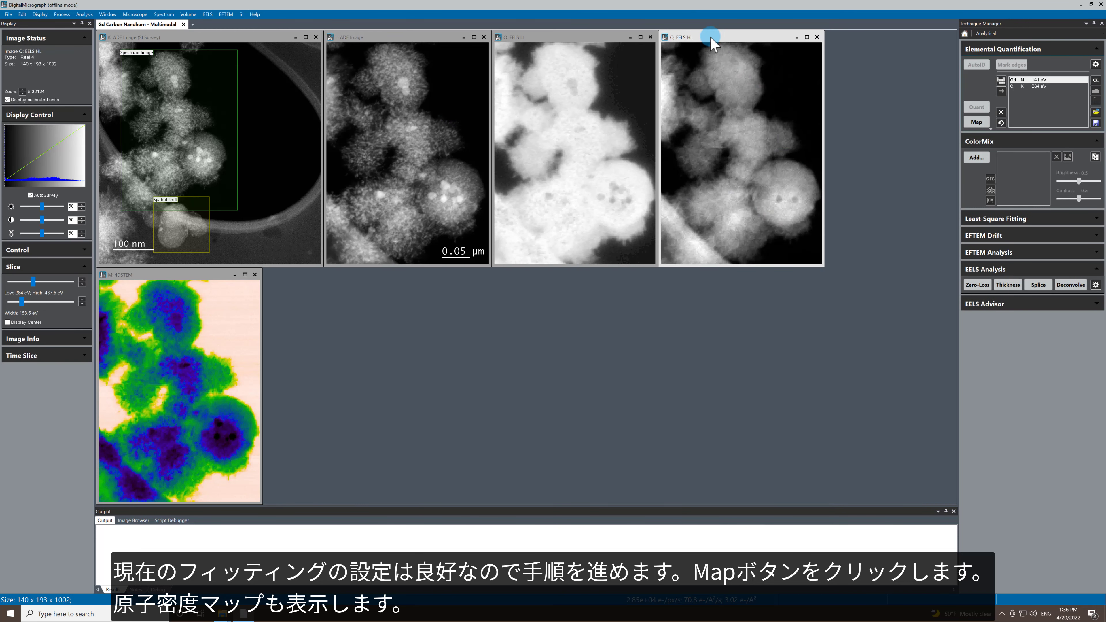
{"action": "left_click", "coordinate": [977, 122]}
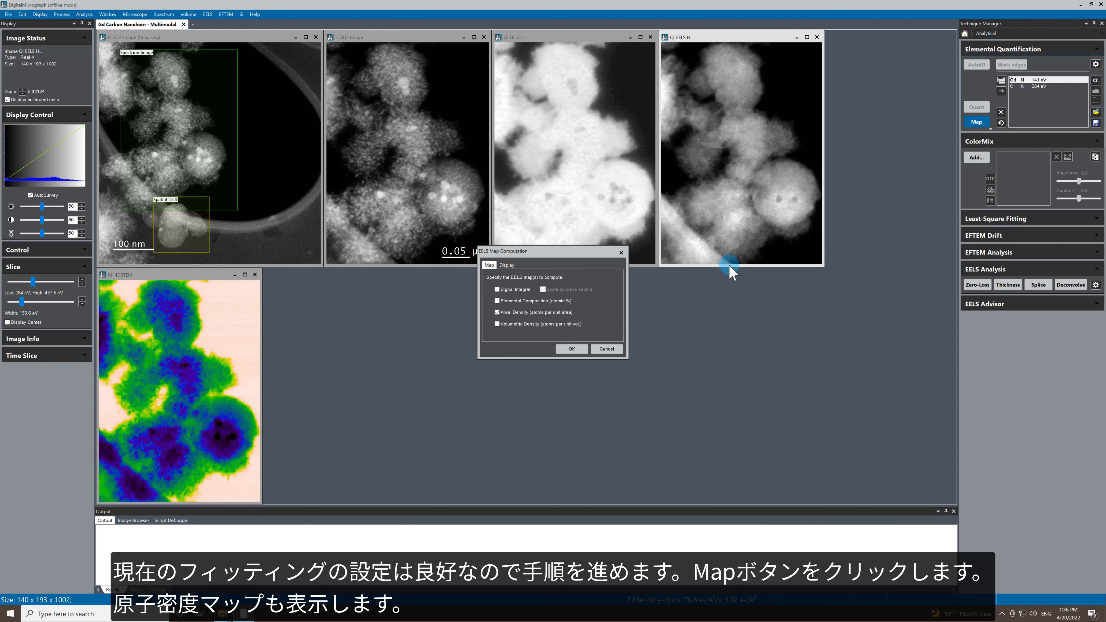
{"action": "left_click", "coordinate": [572, 349]}
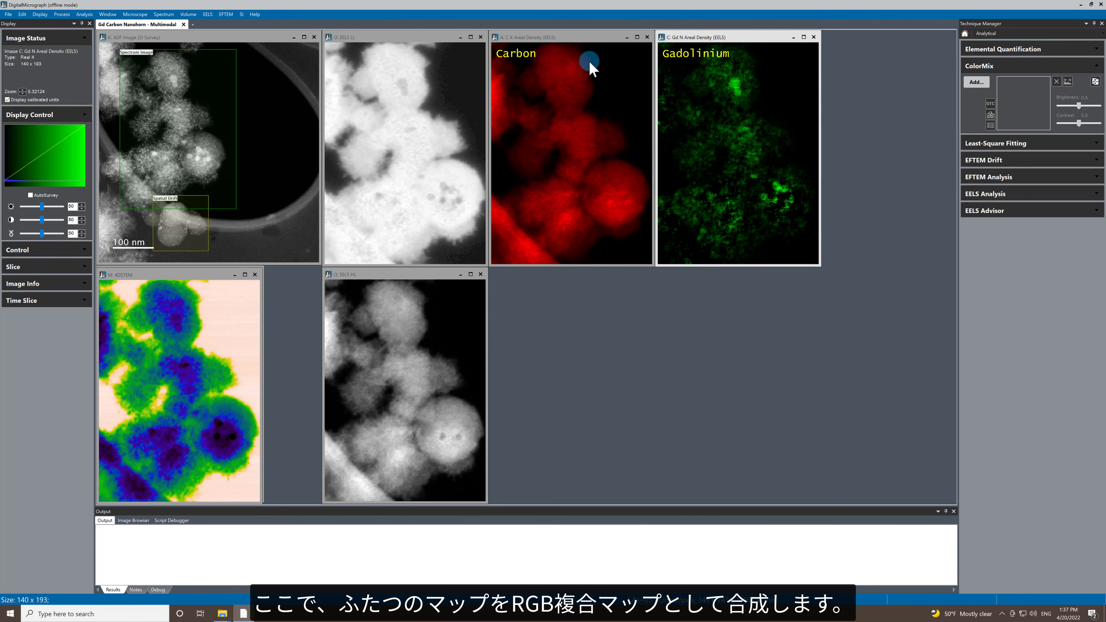
Step: Combine the Gd N and C K areal density maps into an RGB composite with ColorMix and place it below the carbon map
{"action": "left_click", "coordinate": [590, 39]}
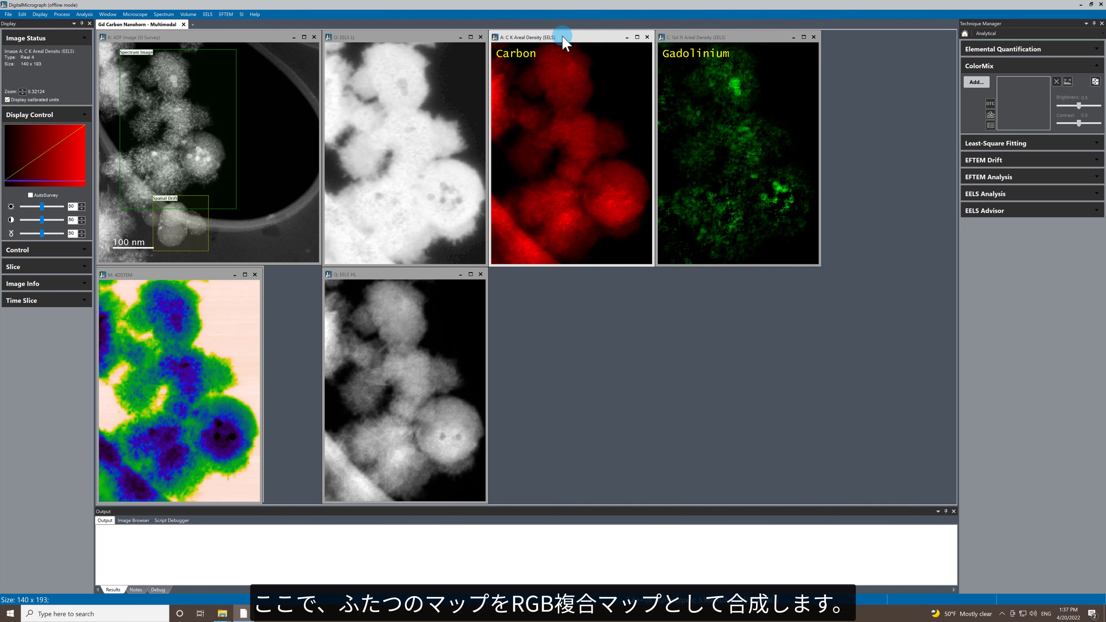
{"action": "left_click", "coordinate": [734, 40]}
{"action": "left_click", "coordinate": [976, 82]}
{"action": "left_click", "coordinate": [705, 199]}
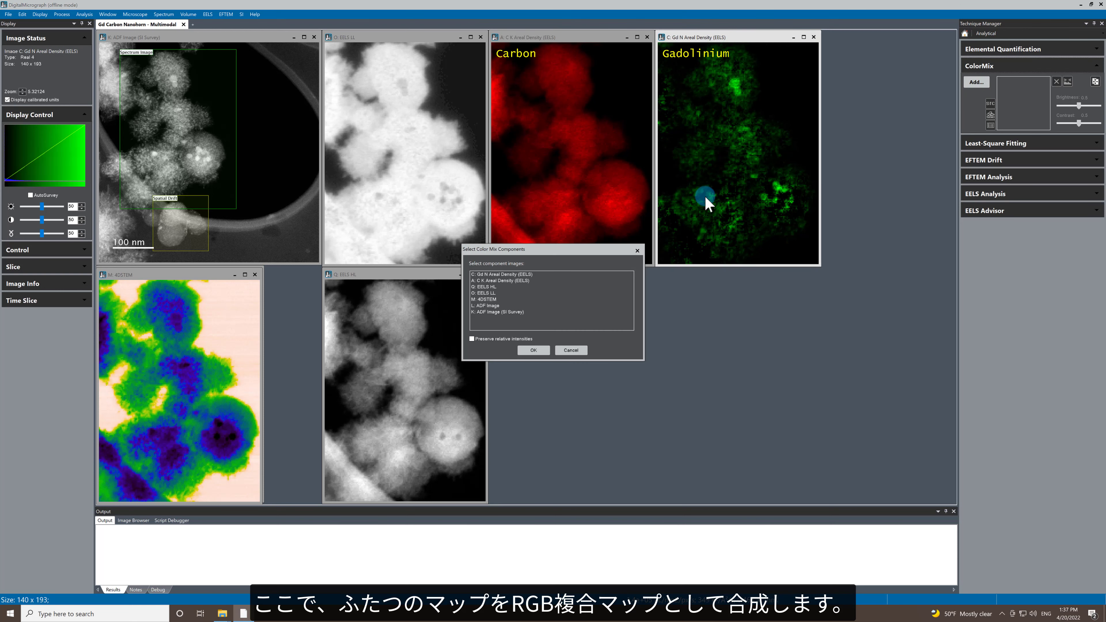
{"action": "left_click", "coordinate": [506, 275]}
{"action": "left_click", "coordinate": [505, 280], "text": "ctrl"}
{"action": "left_click", "coordinate": [537, 350]}
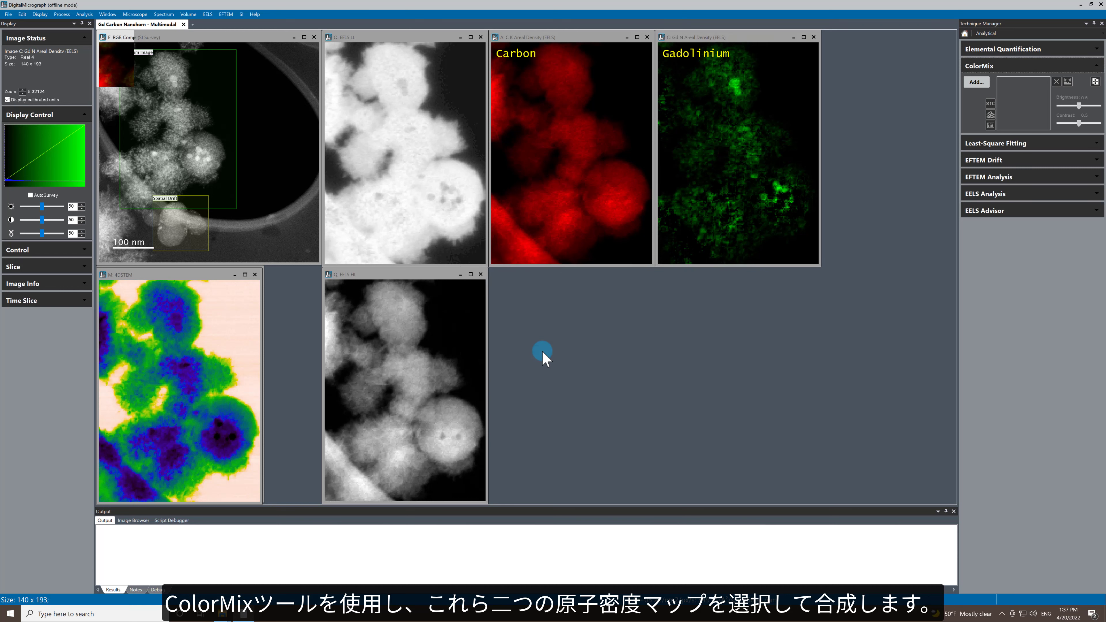
{"action": "left_click_drag", "start_coordinate": [161, 38], "coordinate": [554, 275]}
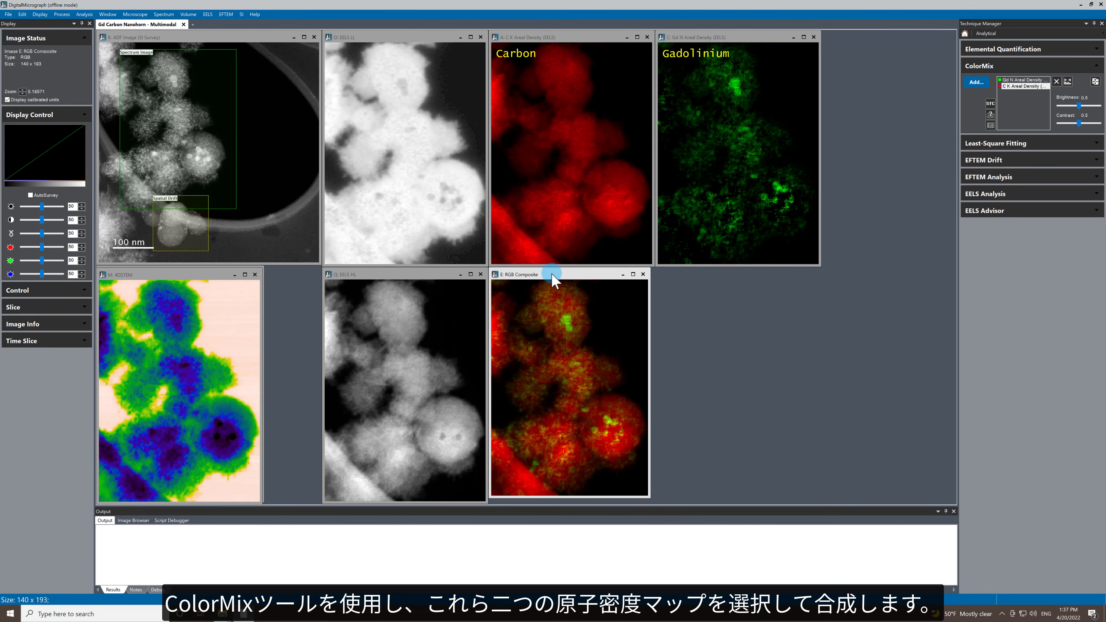
{"action": "left_click", "coordinate": [541, 359]}
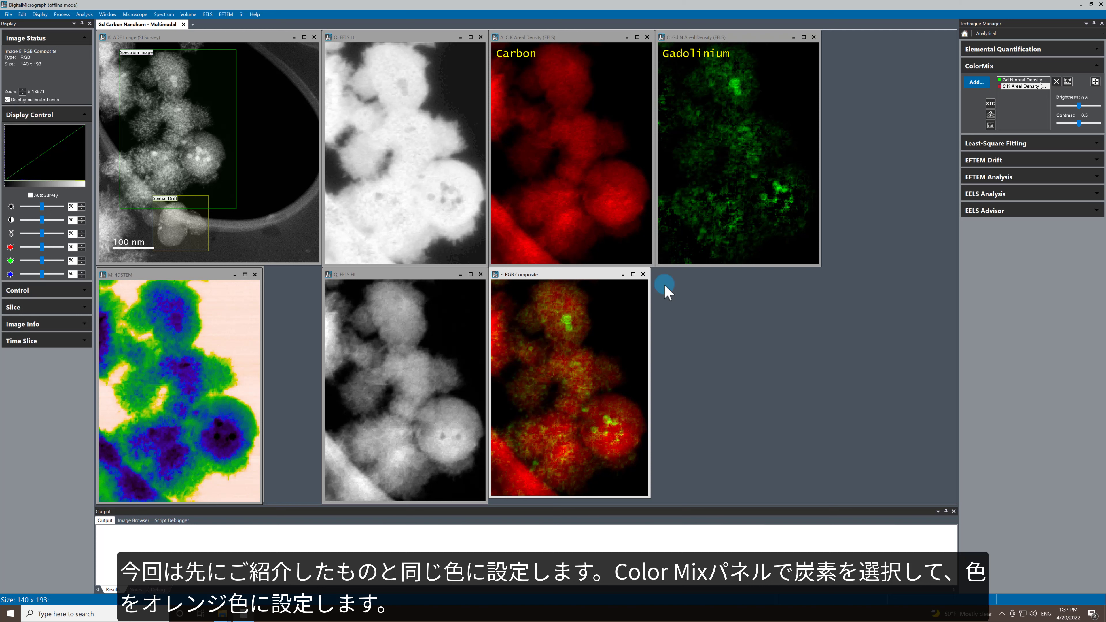
Step: Set the C K areal density component of the RGB composite to orange
{"action": "left_click", "coordinate": [1001, 88]}
{"action": "double_click", "coordinate": [1000, 87]}
{"action": "left_click", "coordinate": [524, 288]}
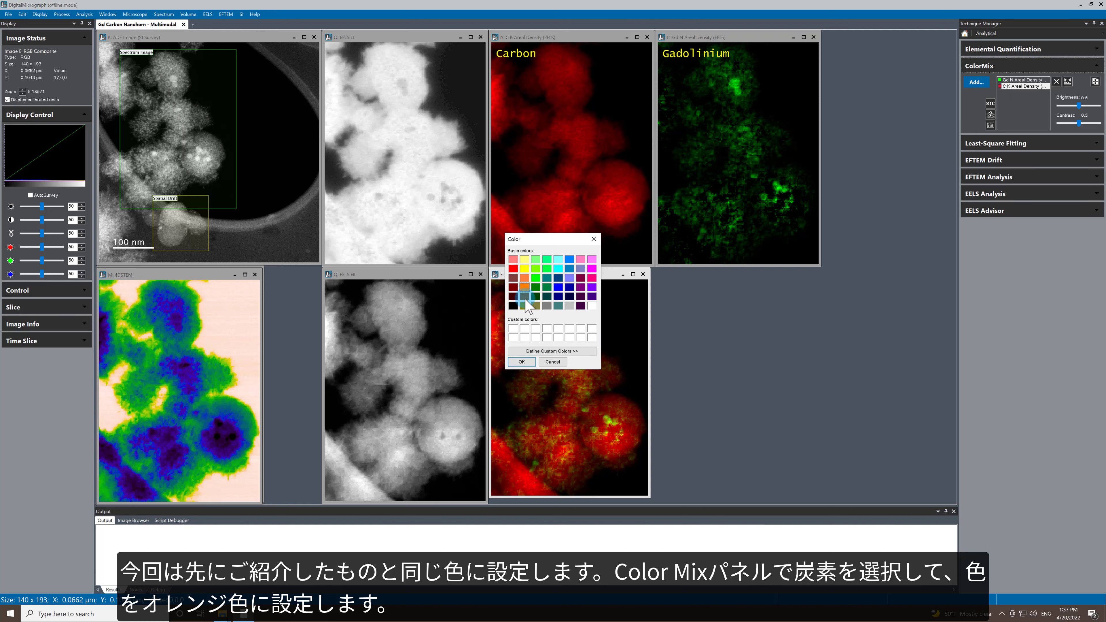
{"action": "left_click", "coordinate": [522, 362]}
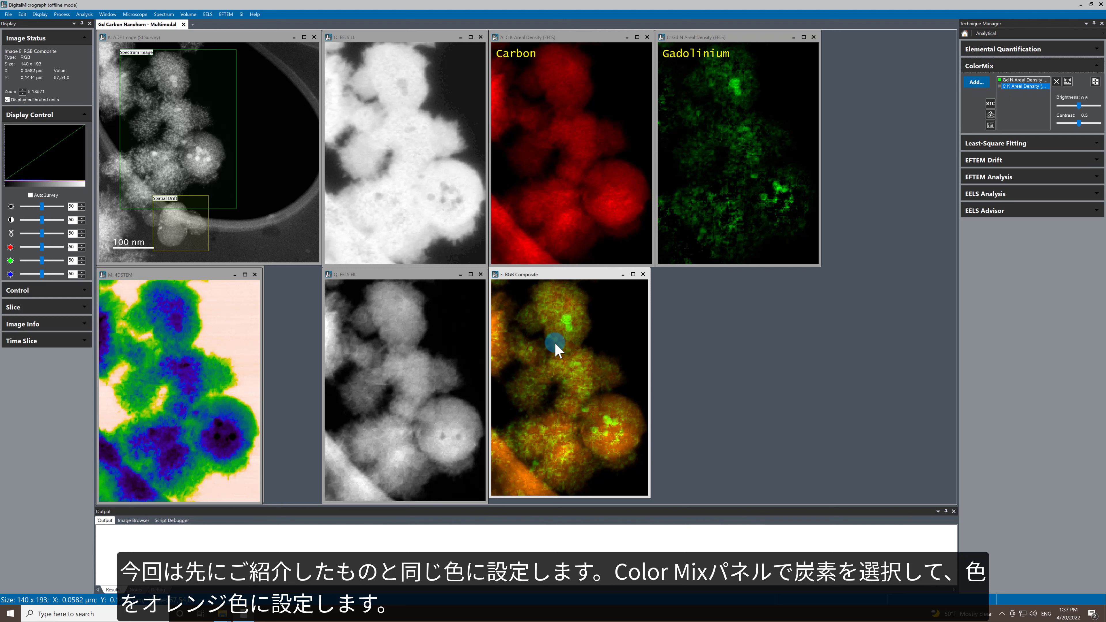
Step: Set the Gd N areal density component to gold and apply the composite's colors to the source maps
{"action": "double_click", "coordinate": [1002, 85]}
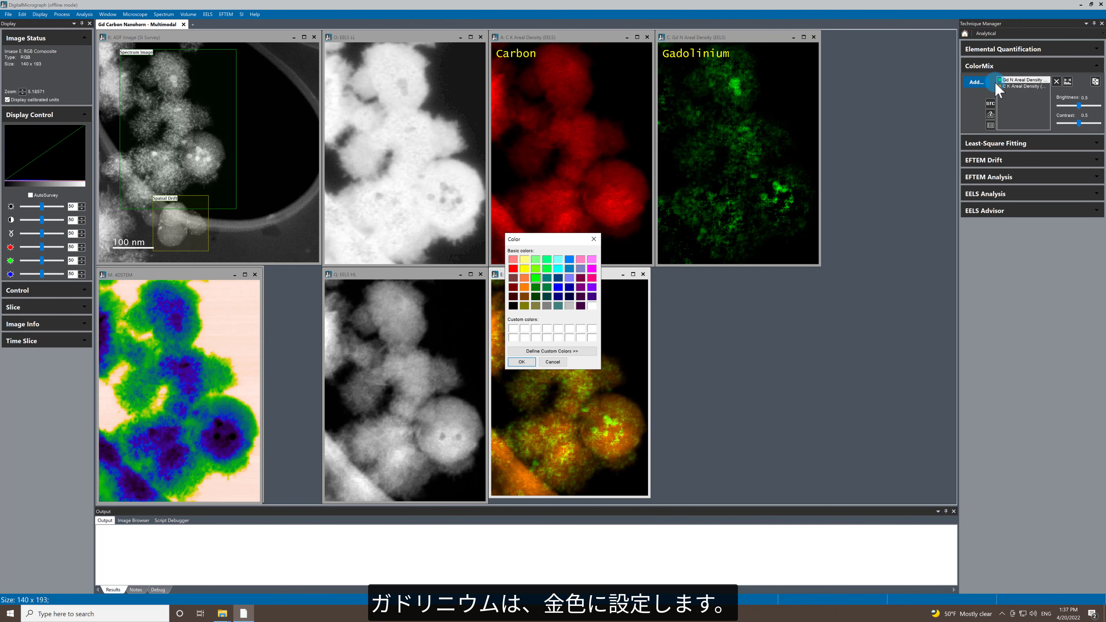
{"action": "left_click", "coordinate": [524, 306]}
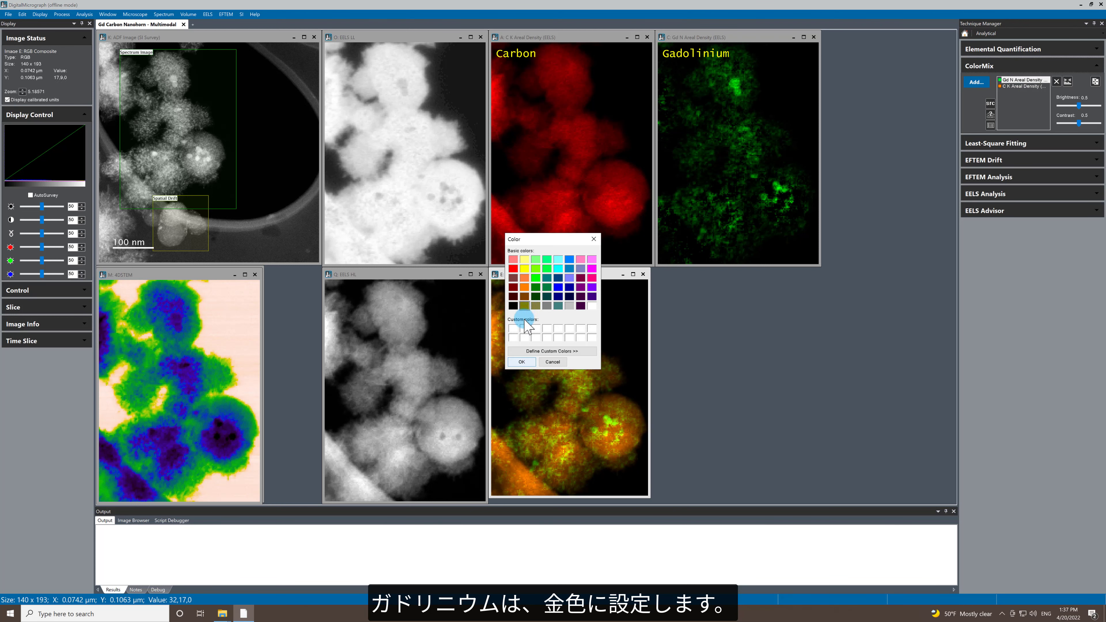
{"action": "left_click", "coordinate": [522, 362]}
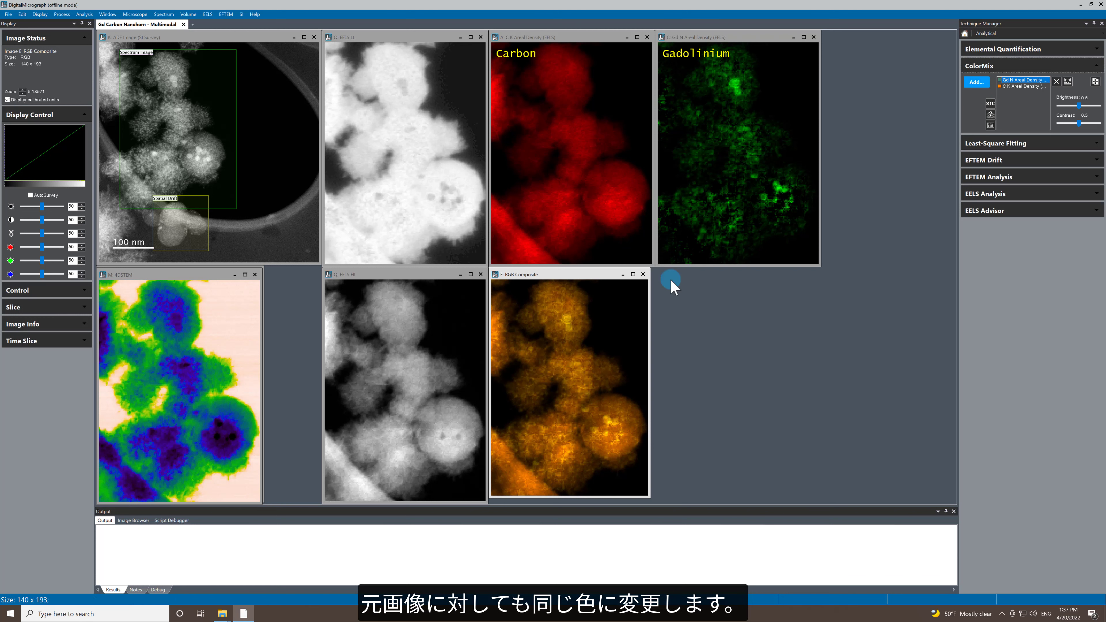
{"action": "left_click", "coordinate": [990, 104]}
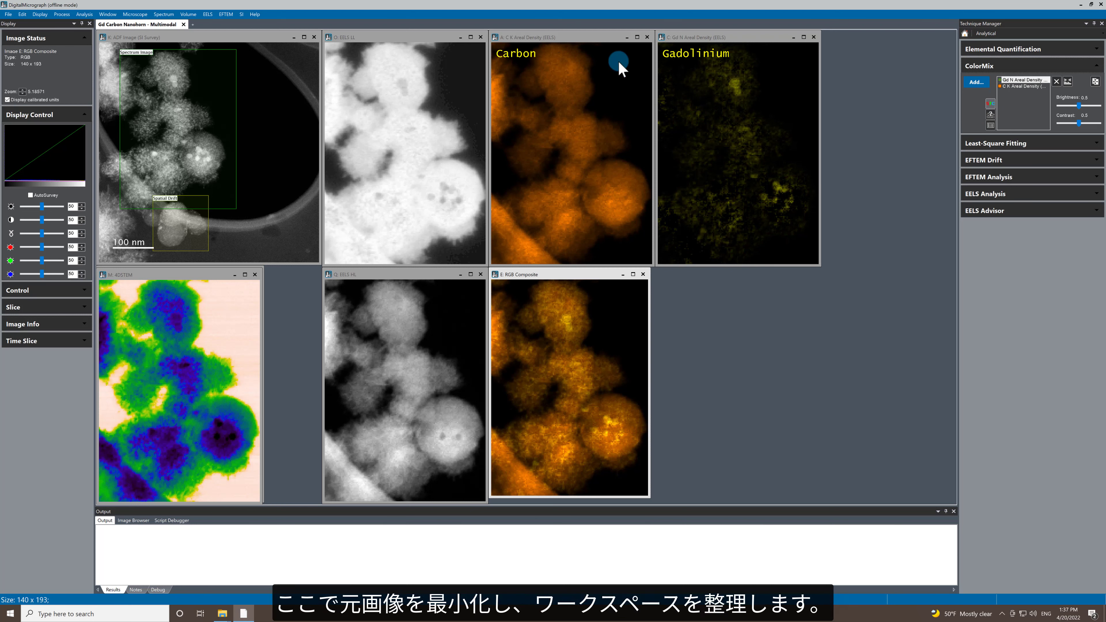
Step: Minimize the carbon and gadolinium areal density maps and move the EELS HL image beside the EELS LL image
{"action": "left_click", "coordinate": [627, 38]}
{"action": "left_click", "coordinate": [794, 37]}
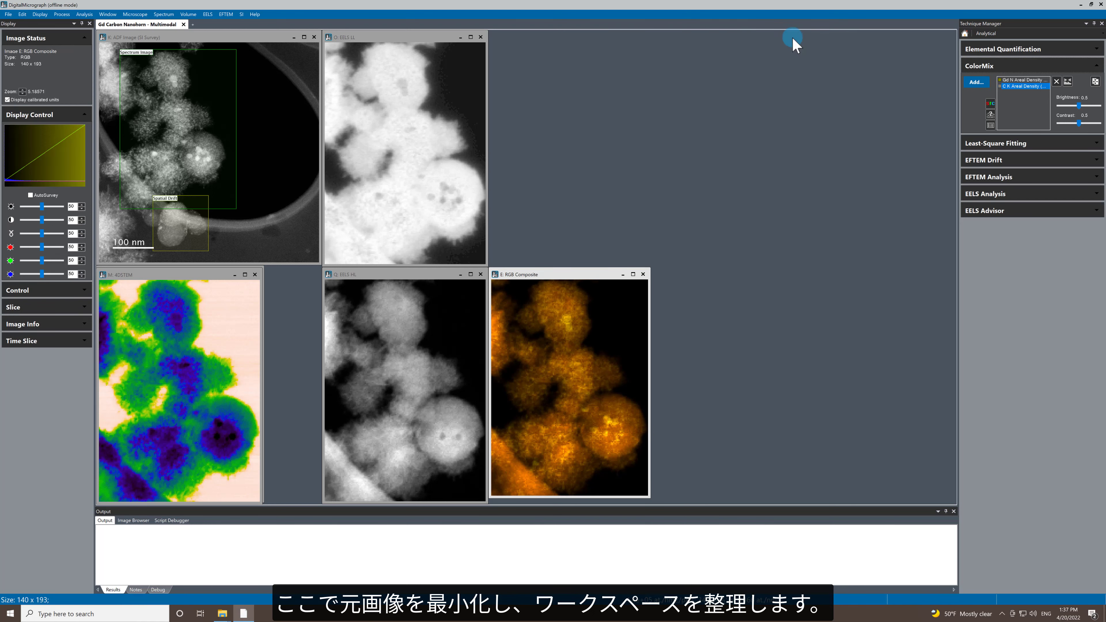
{"action": "left_click_drag", "start_coordinate": [370, 275], "coordinate": [537, 30]}
Step: Line up the ADF image, 4DSTEM dataset and RGB composite side by side beneath the EELS images, and make the 4DSTEM dataset active
{"action": "left_click_drag", "start_coordinate": [155, 275], "coordinate": [217, 279]}
{"action": "left_click_drag", "start_coordinate": [522, 279], "coordinate": [544, 282]}
{"action": "left_click_drag", "start_coordinate": [367, 276], "coordinate": [372, 281]}
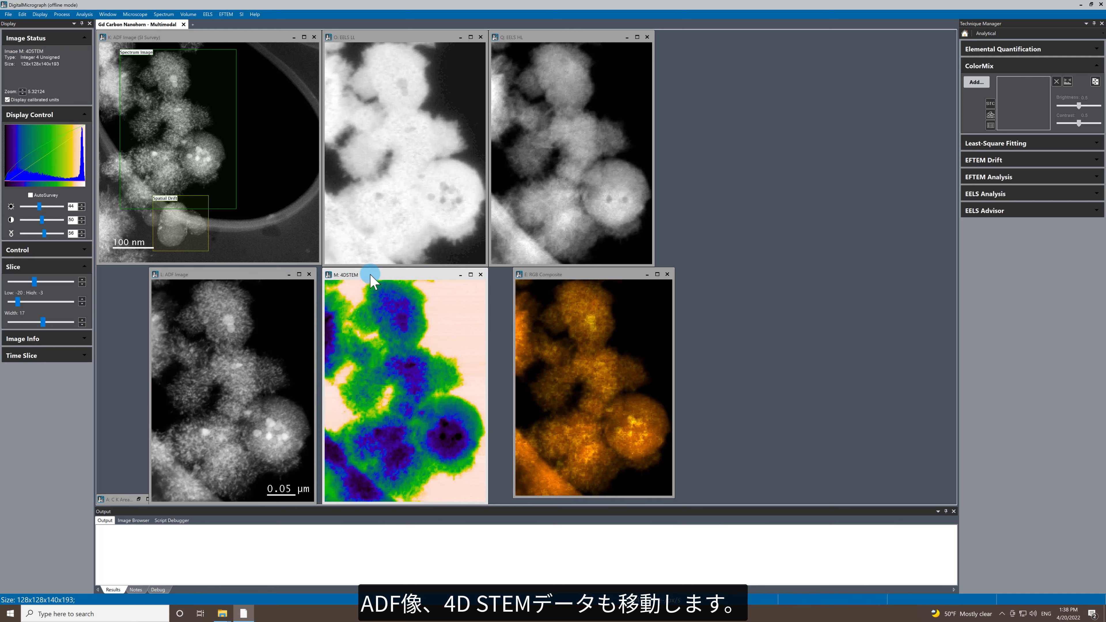
{"action": "left_click", "coordinate": [273, 275]}
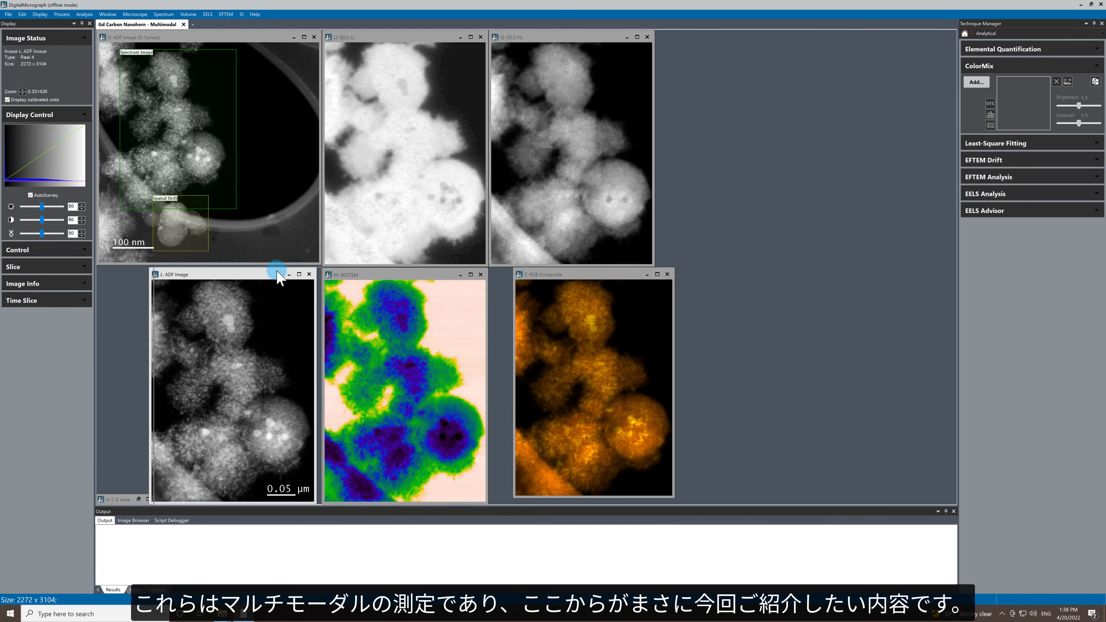
{"action": "left_click", "coordinate": [581, 275]}
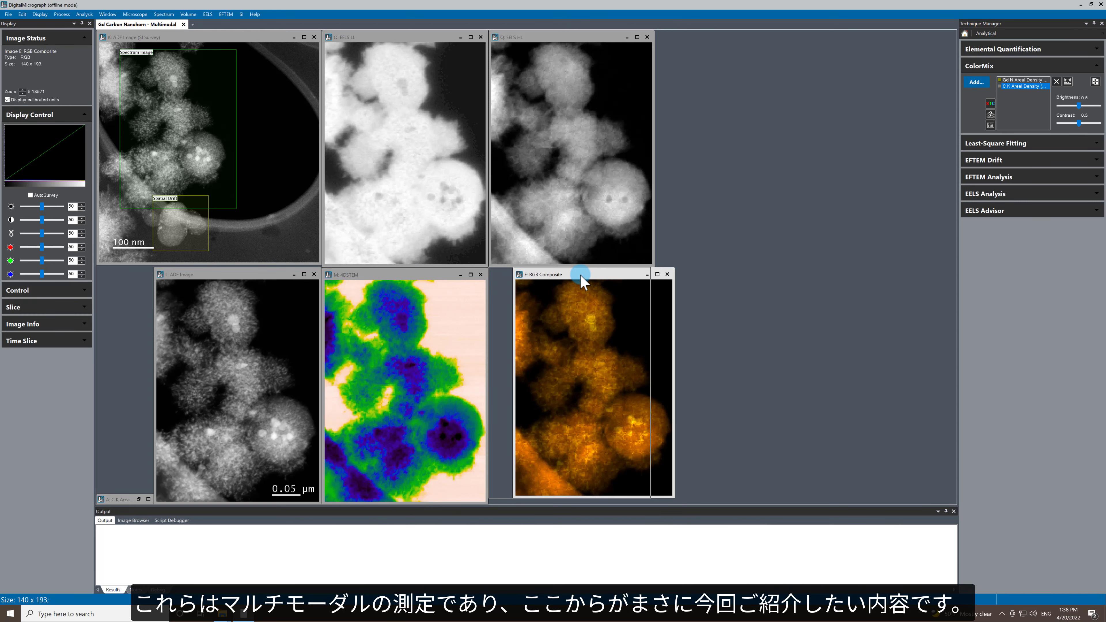
{"action": "left_click_drag", "start_coordinate": [580, 275], "coordinate": [580, 274]}
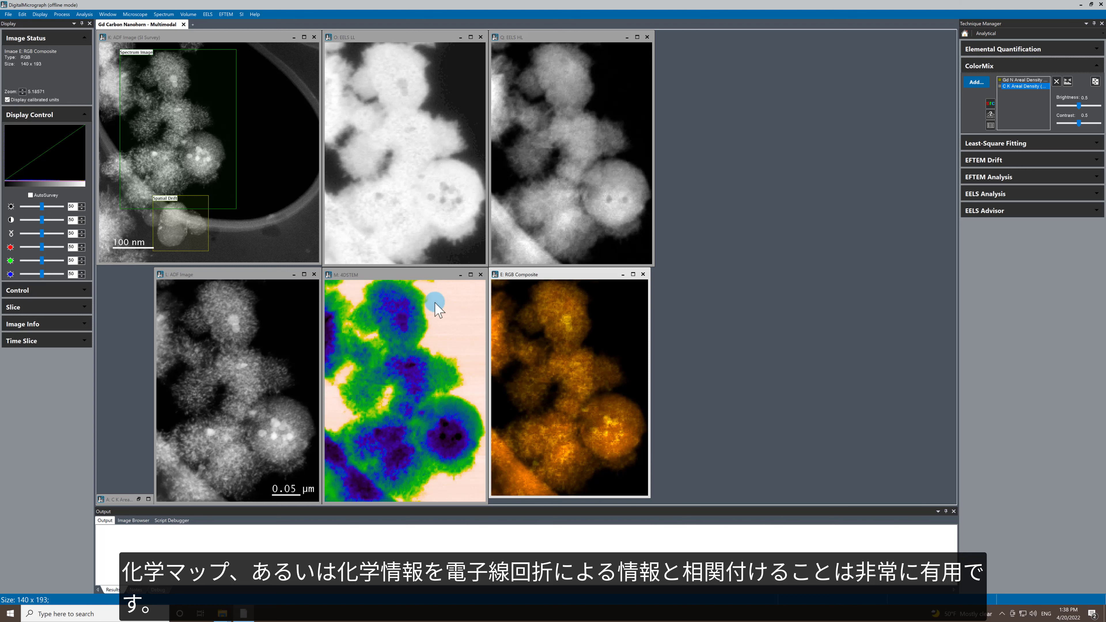
{"action": "left_click", "coordinate": [387, 275]}
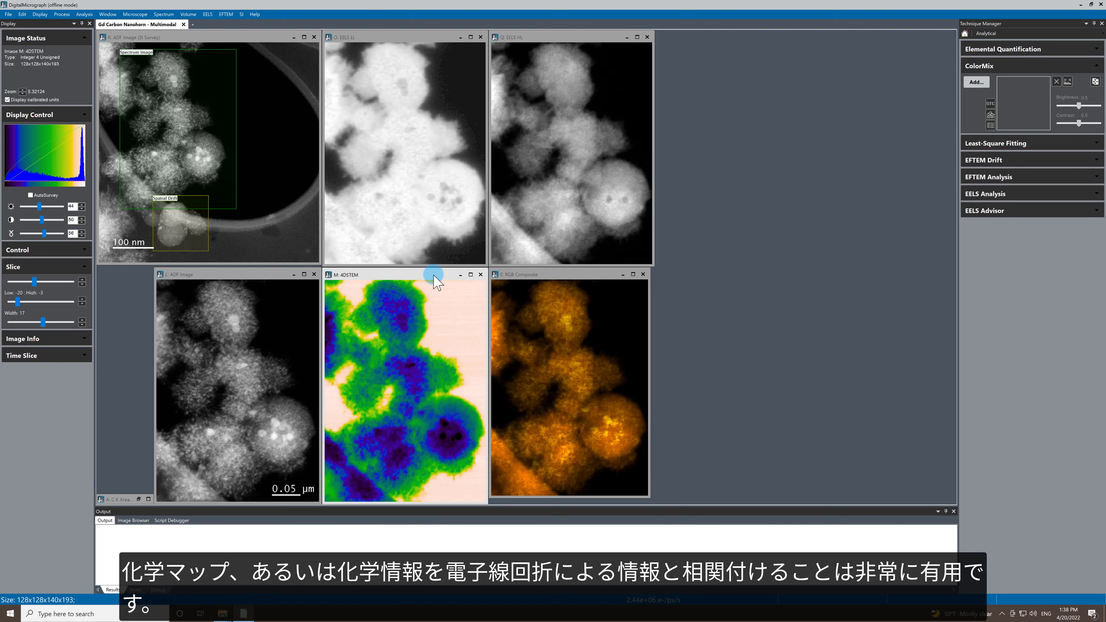
Step: Extract a diffraction pattern from the 4DSTEM dataset with the picker tool, placing it on the upper part of the large round particle
{"action": "right_click", "coordinate": [432, 396]}
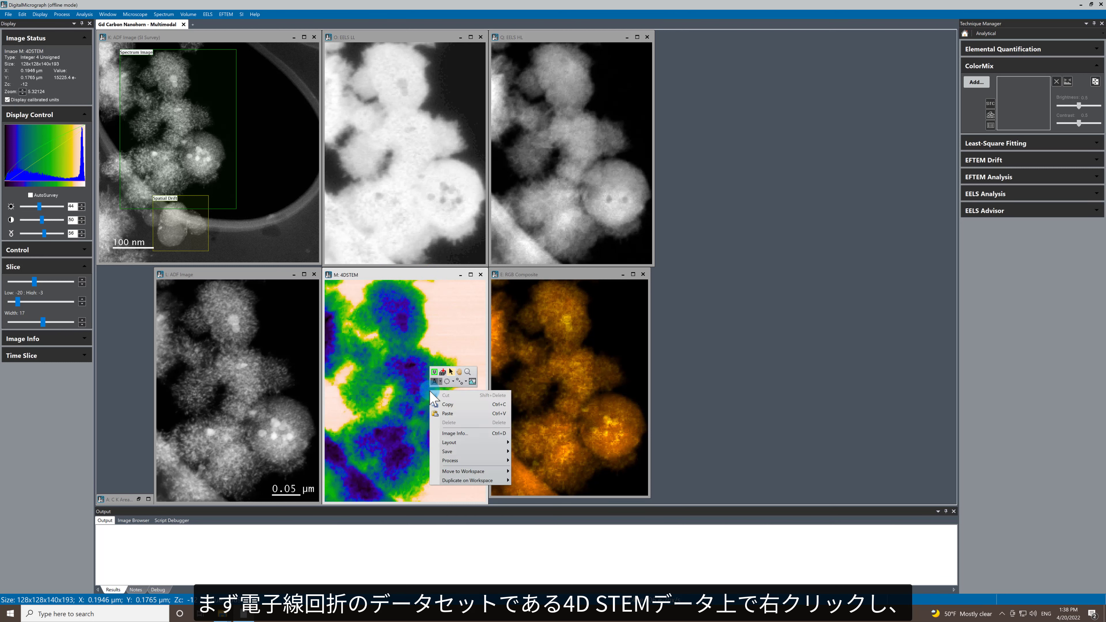
{"action": "left_click", "coordinate": [443, 373]}
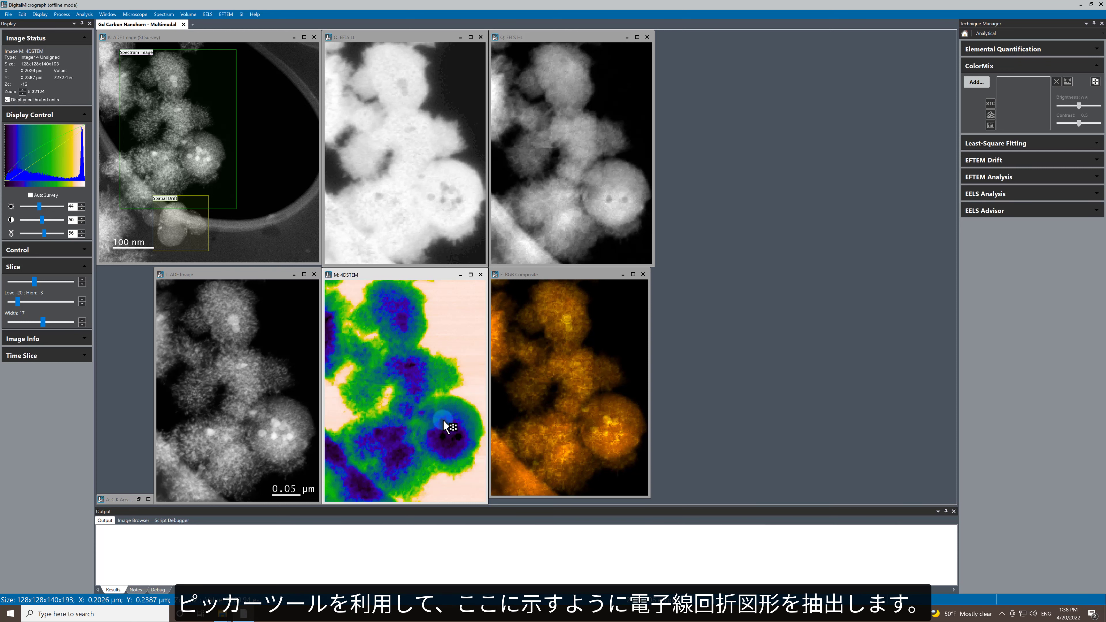
{"action": "left_click", "coordinate": [445, 421]}
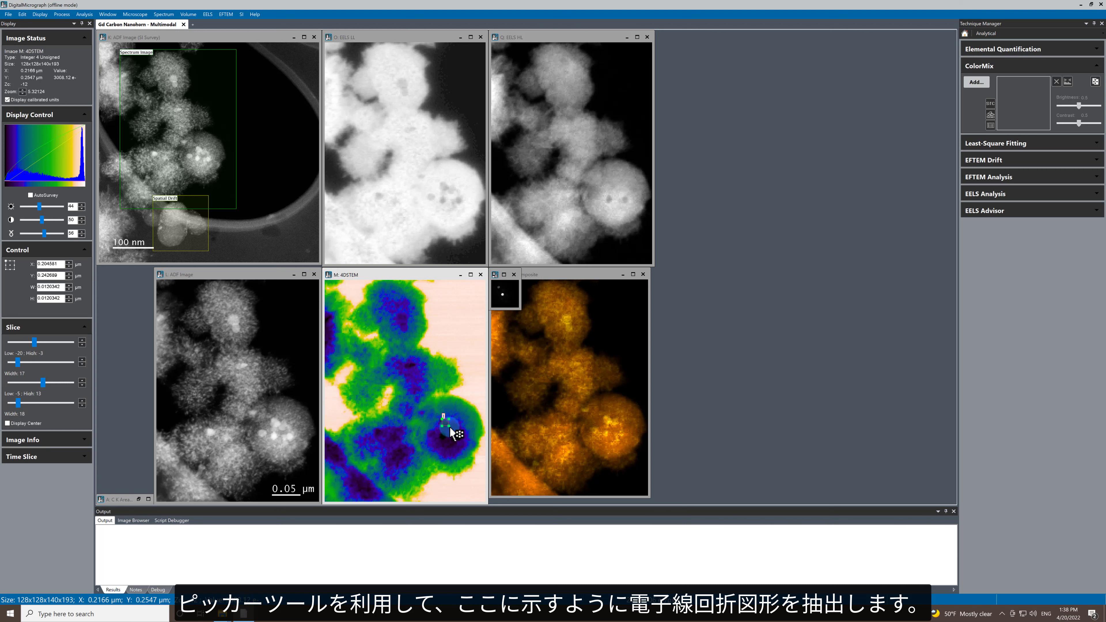
Step: Enlarge the extracted diffraction pattern beside the RGB composite and raise its gamma to 57 to bring out weak intensities
{"action": "left_click_drag", "start_coordinate": [520, 308], "coordinate": [683, 443]}
{"action": "left_click_drag", "start_coordinate": [559, 275], "coordinate": [718, 276]}
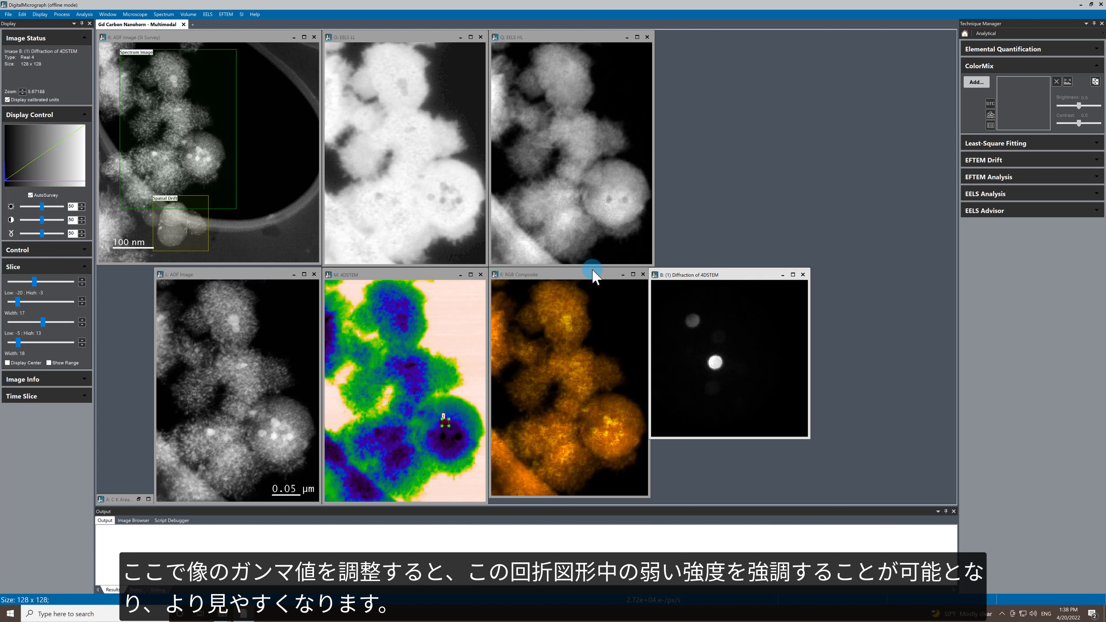
{"action": "left_click_drag", "start_coordinate": [42, 234], "coordinate": [45, 234]}
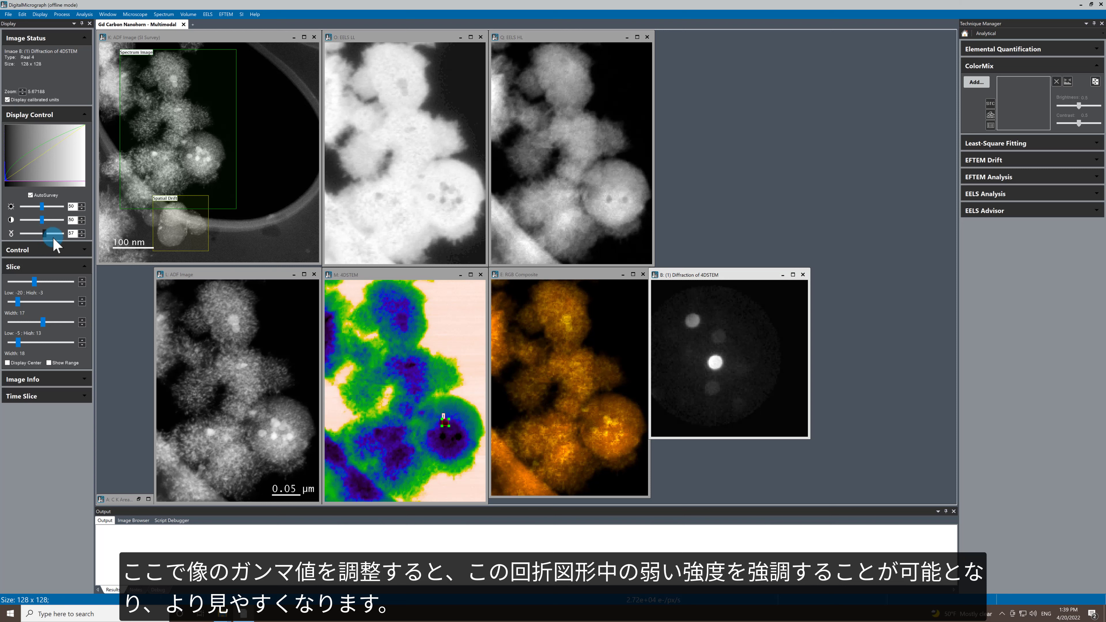
Step: Mirror the 4DSTEM picker region onto the RGB composite and reposition it over the upper gadolinium spot of the large particle
{"action": "mouse_move", "coordinate": [445, 427]}
{"action": "left_mouse_down"}
{"action": "mouse_move", "coordinate": [447, 442]}
{"action": "mouse_move", "coordinate": [459, 439]}
{"action": "mouse_move", "coordinate": [452, 429]}
{"action": "left_mouse_up"}
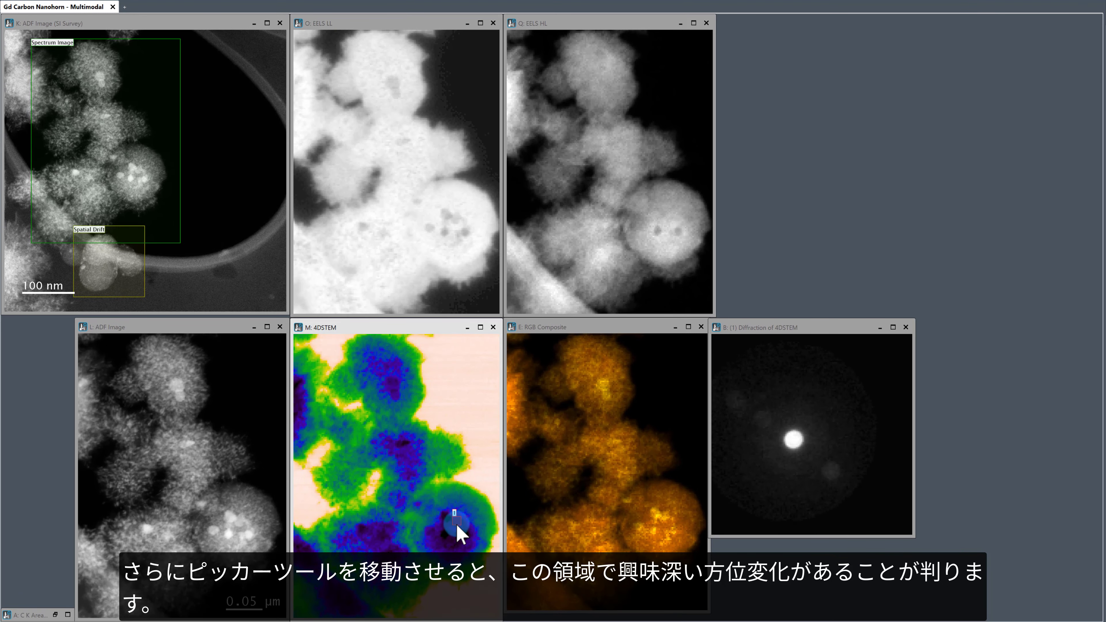
{"action": "mouse_move", "coordinate": [456, 526]}
{"action": "left_mouse_down"}
{"action": "mouse_move", "coordinate": [449, 538]}
{"action": "mouse_move", "coordinate": [448, 520]}
{"action": "left_mouse_up"}
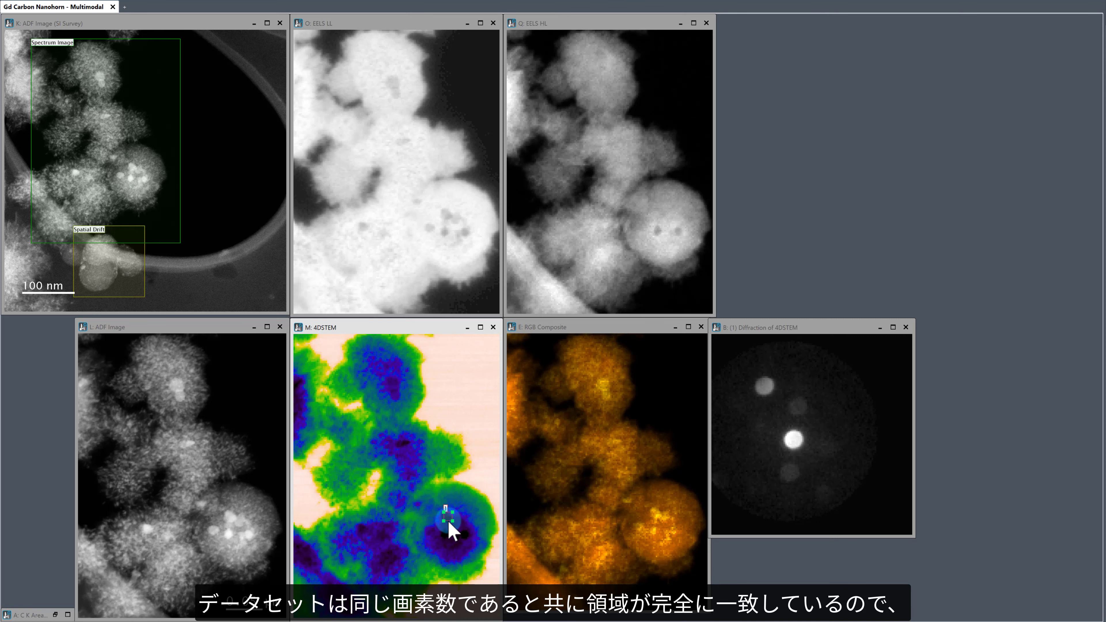
{"action": "left_click_drag", "start_coordinate": [448, 522], "coordinate": [662, 506]}
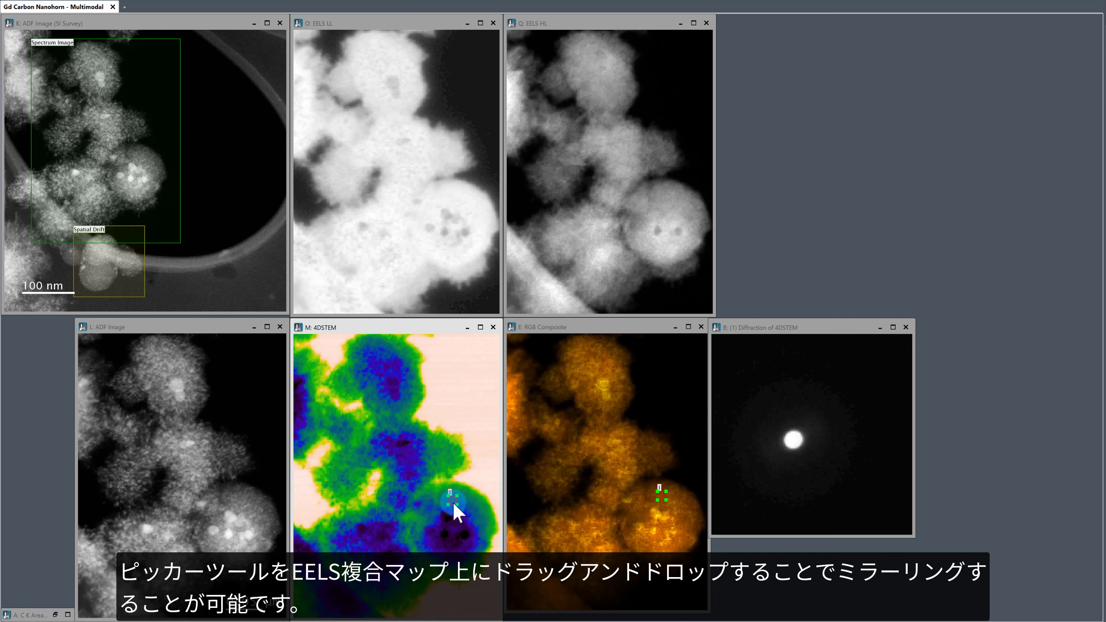
{"action": "mouse_move", "coordinate": [453, 506]}
{"action": "left_mouse_down"}
{"action": "mouse_move", "coordinate": [435, 496]}
{"action": "mouse_move", "coordinate": [453, 521]}
{"action": "mouse_move", "coordinate": [437, 512]}
{"action": "left_mouse_up"}
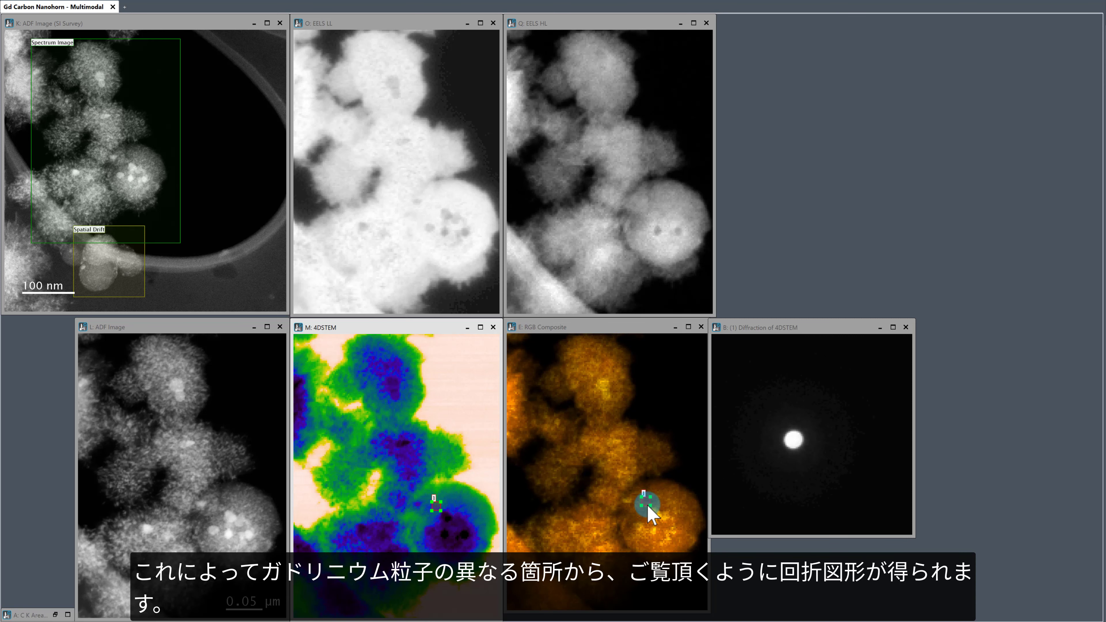
{"action": "mouse_move", "coordinate": [648, 507]}
{"action": "left_mouse_down"}
{"action": "mouse_move", "coordinate": [675, 540]}
{"action": "mouse_move", "coordinate": [658, 520]}
{"action": "left_mouse_up"}
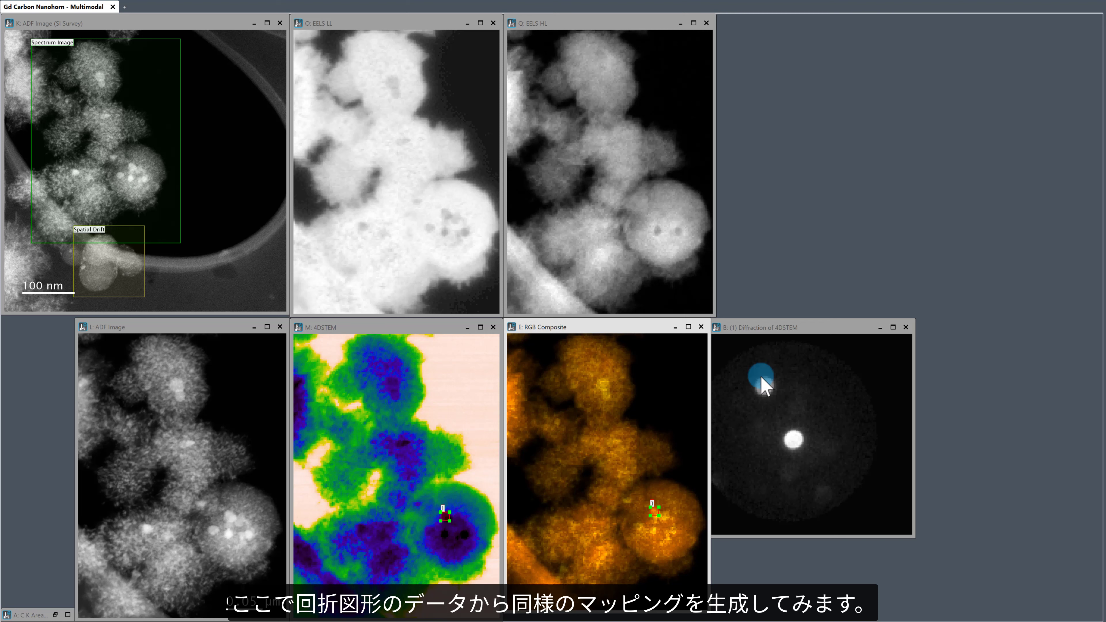
Step: Place a circular ROI as a virtual aperture around the bright off-centre spot in the diffraction pattern
{"action": "left_click", "coordinate": [800, 327]}
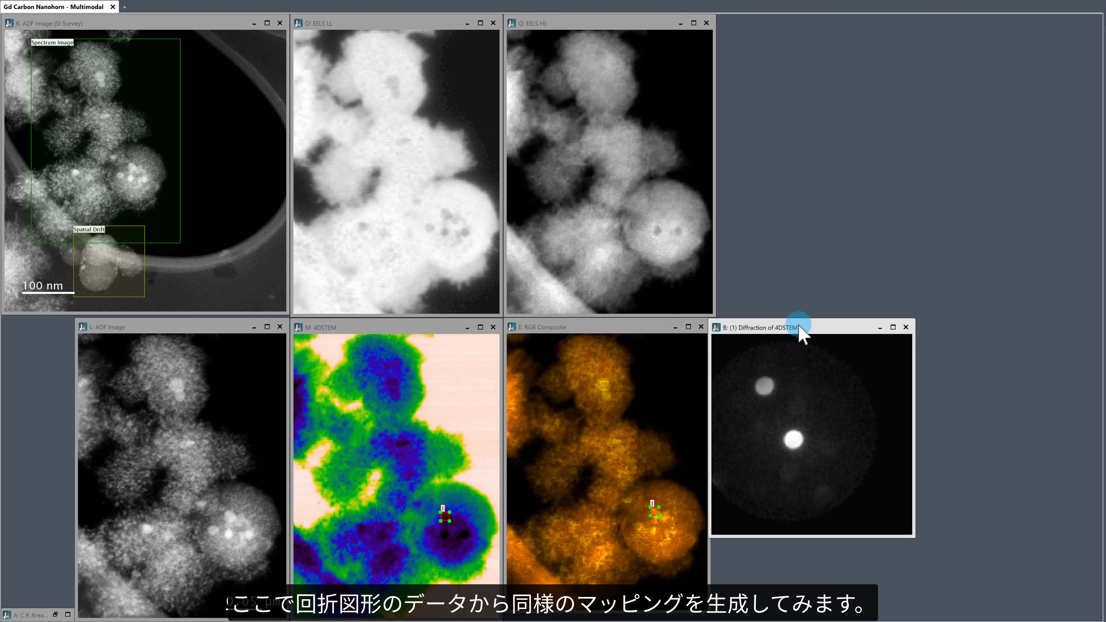
{"action": "left_click_drag", "start_coordinate": [800, 327], "coordinate": [803, 326]}
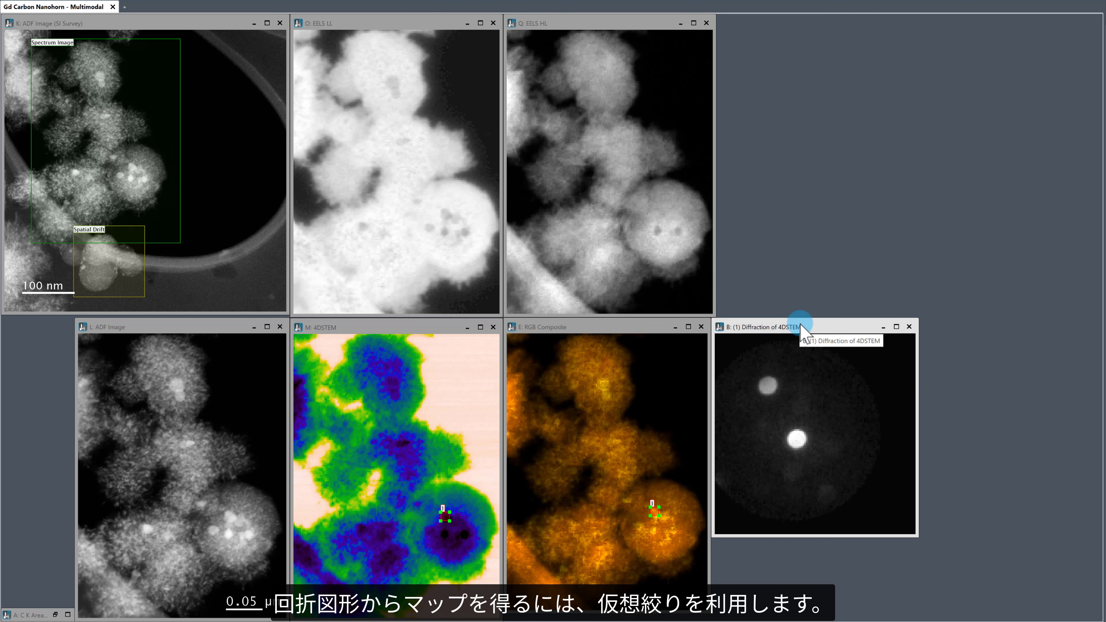
{"action": "right_click", "coordinate": [773, 384]}
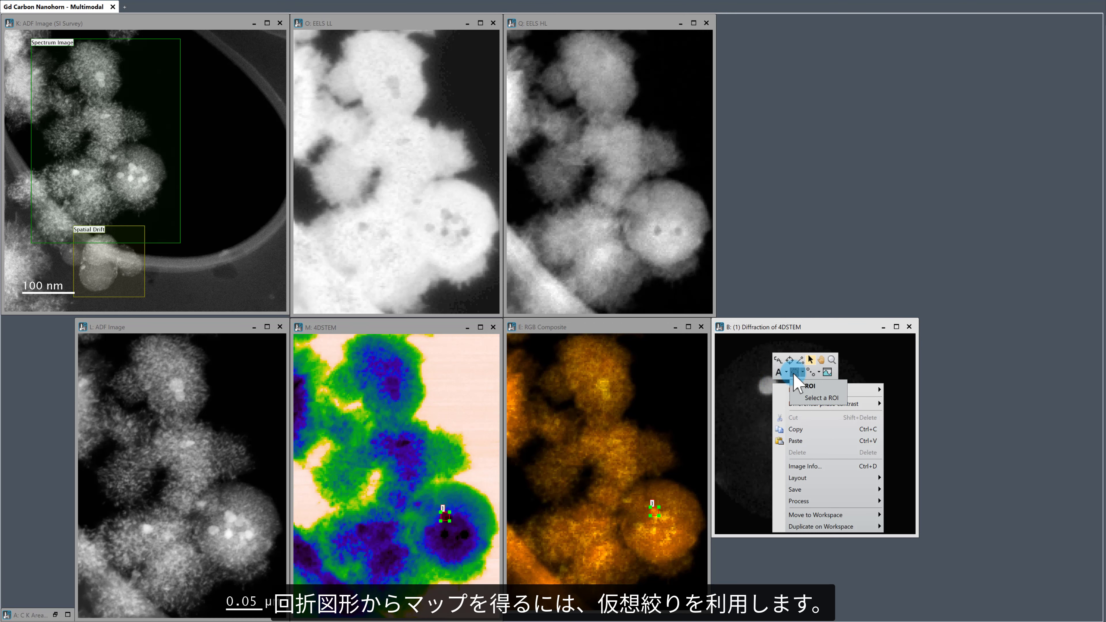
{"action": "left_click", "coordinate": [794, 372]}
{"action": "left_click", "coordinate": [768, 383]}
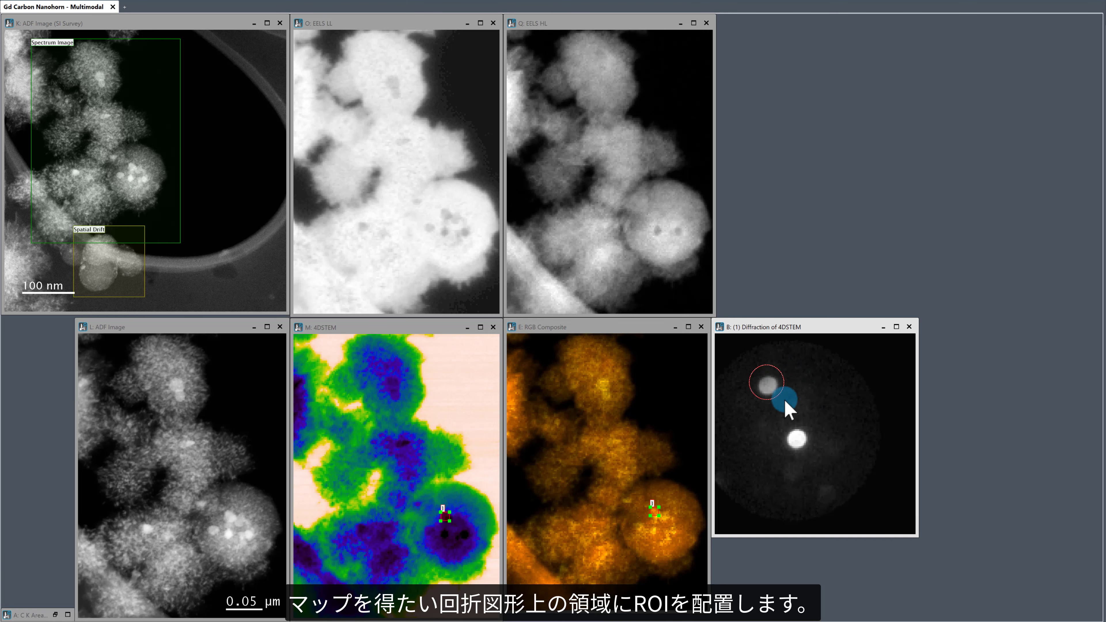
{"action": "left_click_drag", "start_coordinate": [785, 401], "coordinate": [787, 406]}
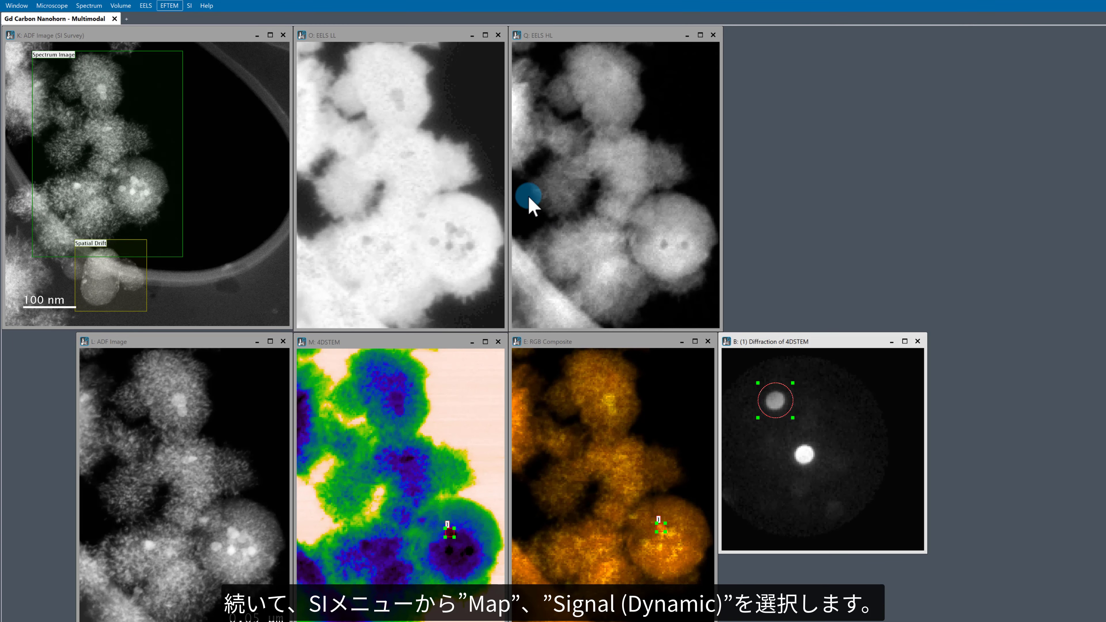
Step: Generate a Signal (Dynamic) map from the circular aperture on the diffraction pattern
{"action": "left_click", "coordinate": [189, 6]}
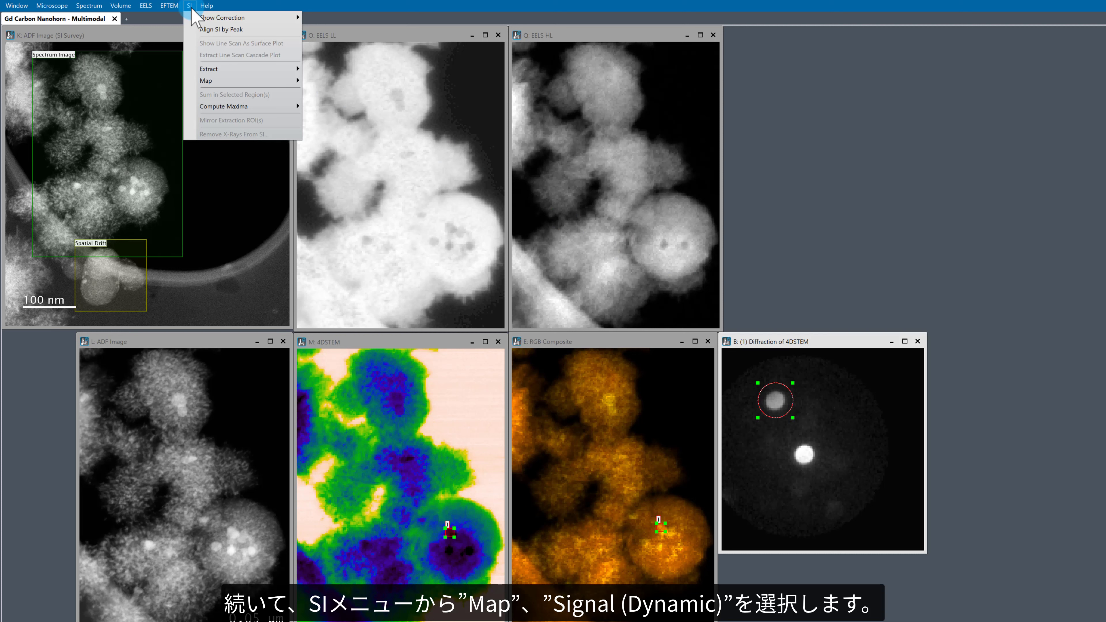
{"action": "mouse_move", "coordinate": [242, 80]}
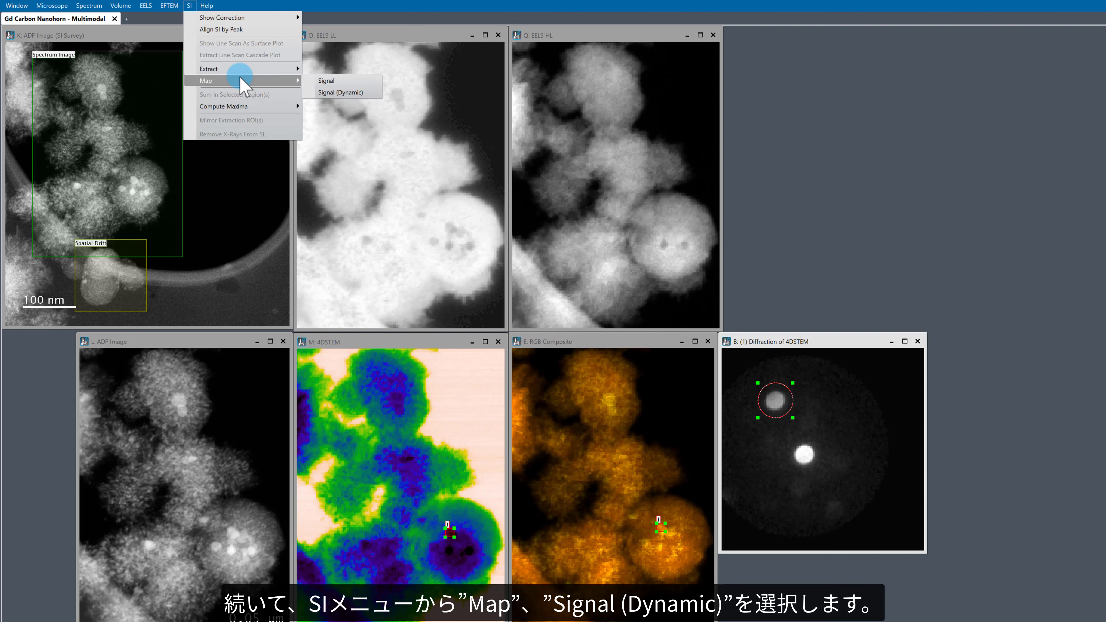
{"action": "left_click", "coordinate": [347, 93]}
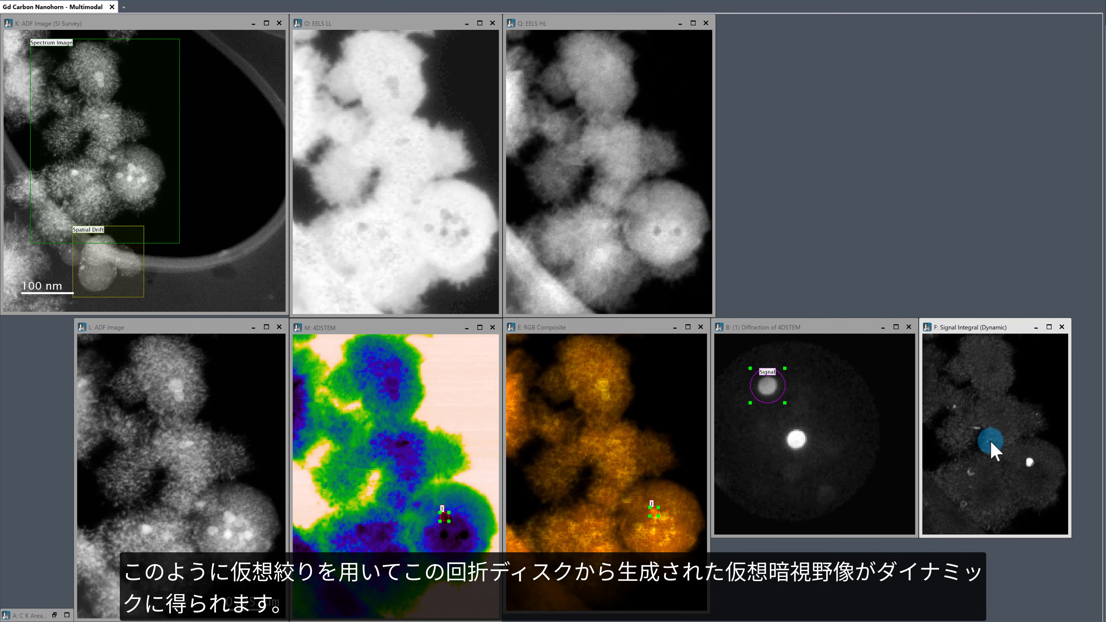
Step: Copy the diffraction pattern with its signal aperture into a new image and place it as a small window beside EELS HL
{"action": "left_click", "coordinate": [803, 386]}
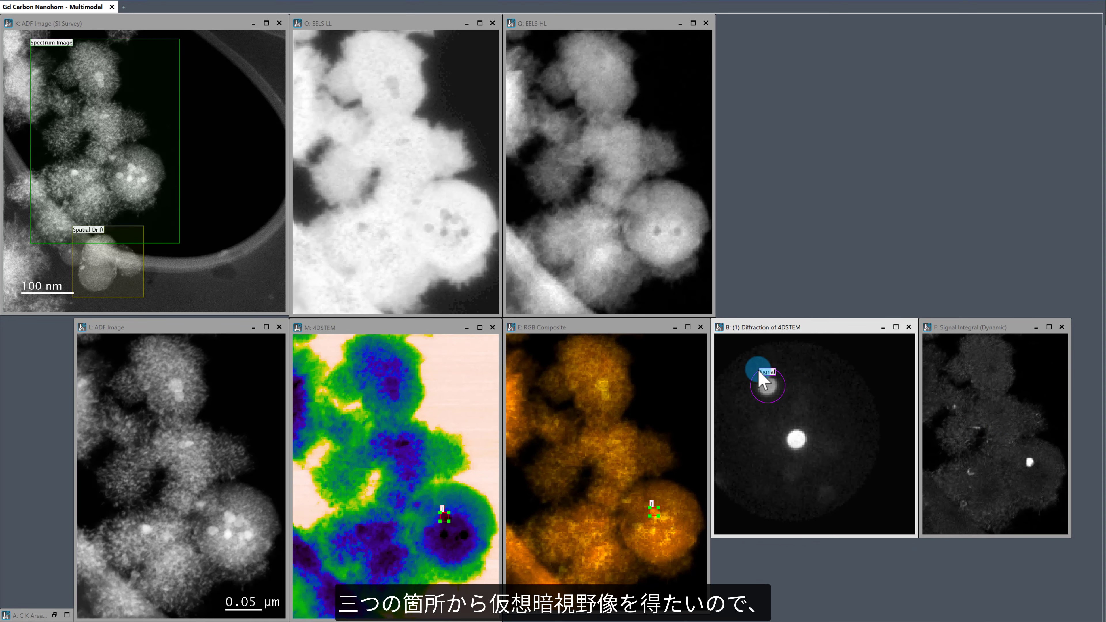
{"action": "left_click", "coordinate": [799, 328]}
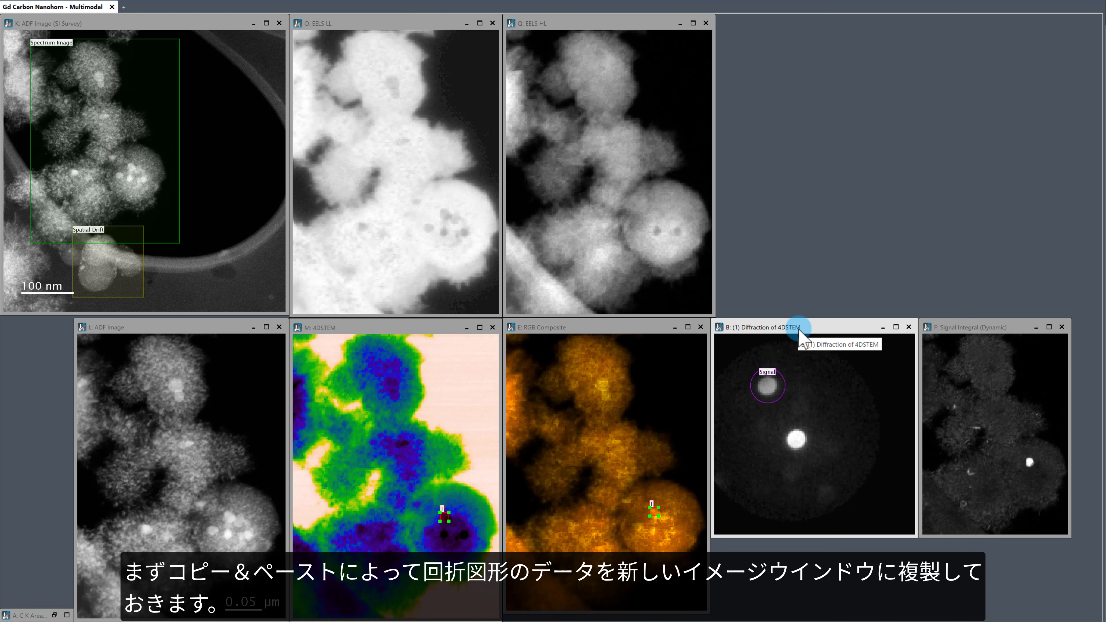
{"action": "left_click", "coordinate": [767, 262]}
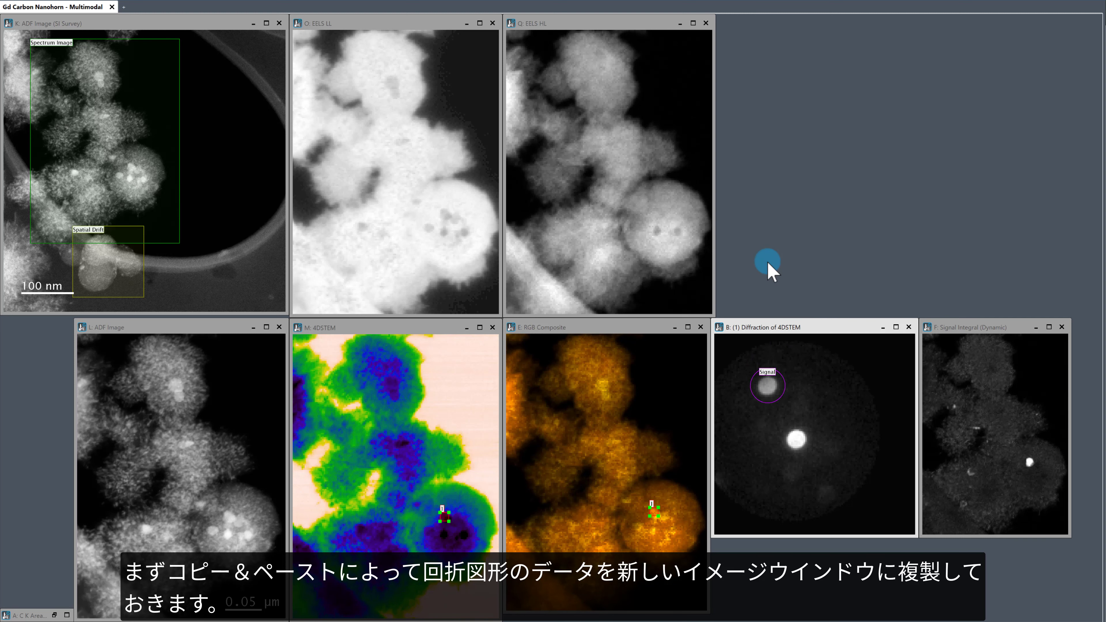
{"action": "key", "text": "ctrl+v"}
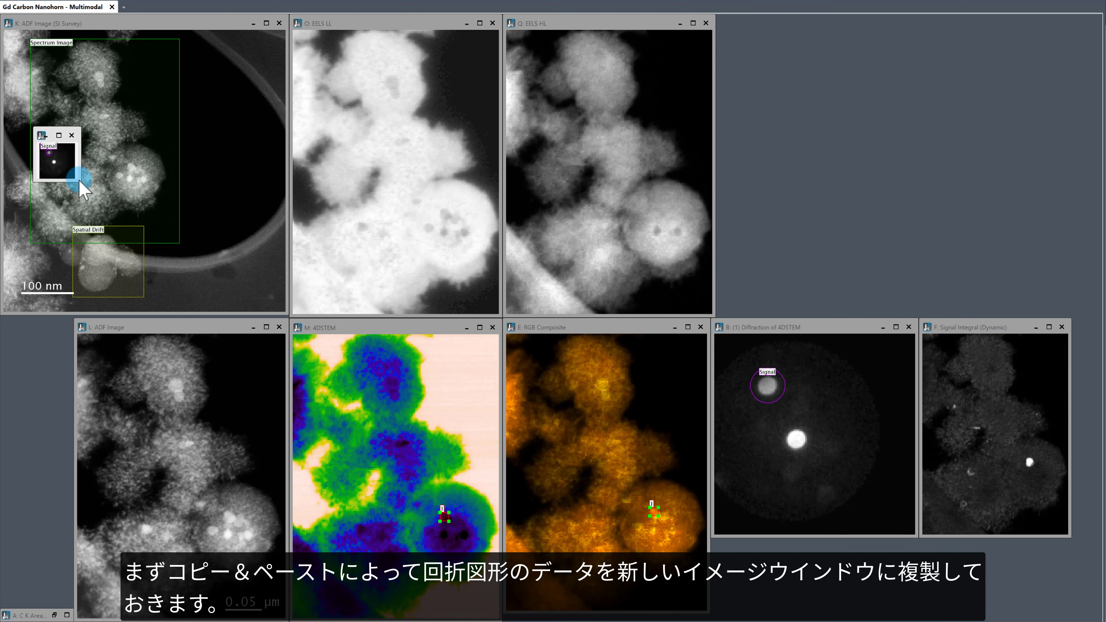
{"action": "left_click_drag", "start_coordinate": [78, 178], "coordinate": [142, 247]}
{"action": "left_click_drag", "start_coordinate": [83, 136], "coordinate": [769, 33]}
{"action": "left_click_drag", "start_coordinate": [821, 133], "coordinate": [799, 109]}
Step: Copy the Signal Integral (Dynamic) map into a new image and place it at matching size beside the diffraction pattern copy
{"action": "left_click", "coordinate": [976, 325]}
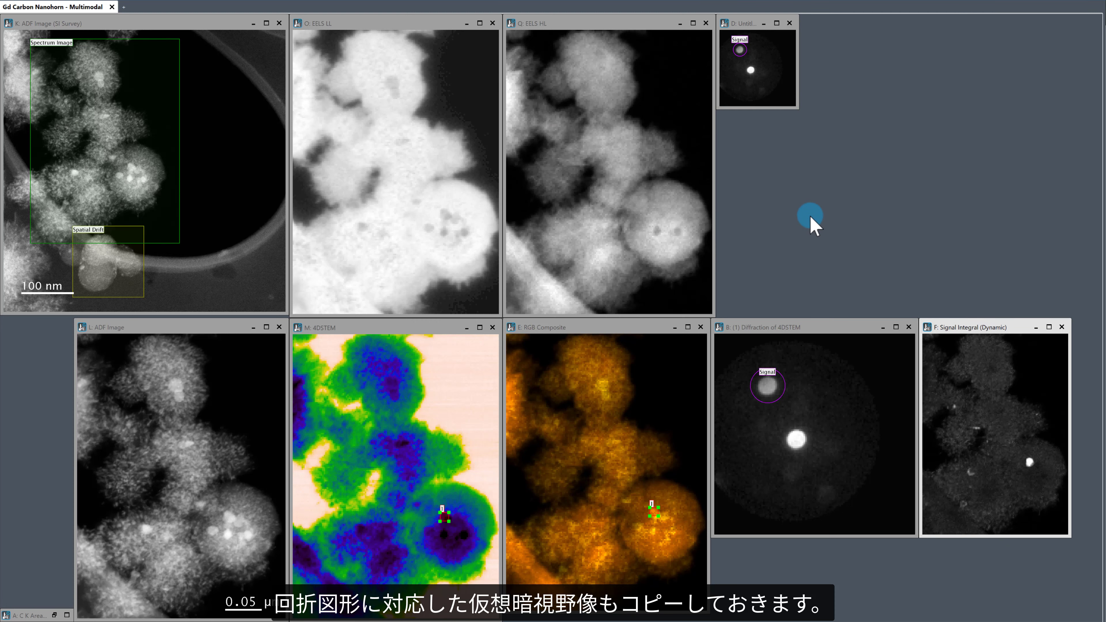
{"action": "key", "text": "ctrl+d"}
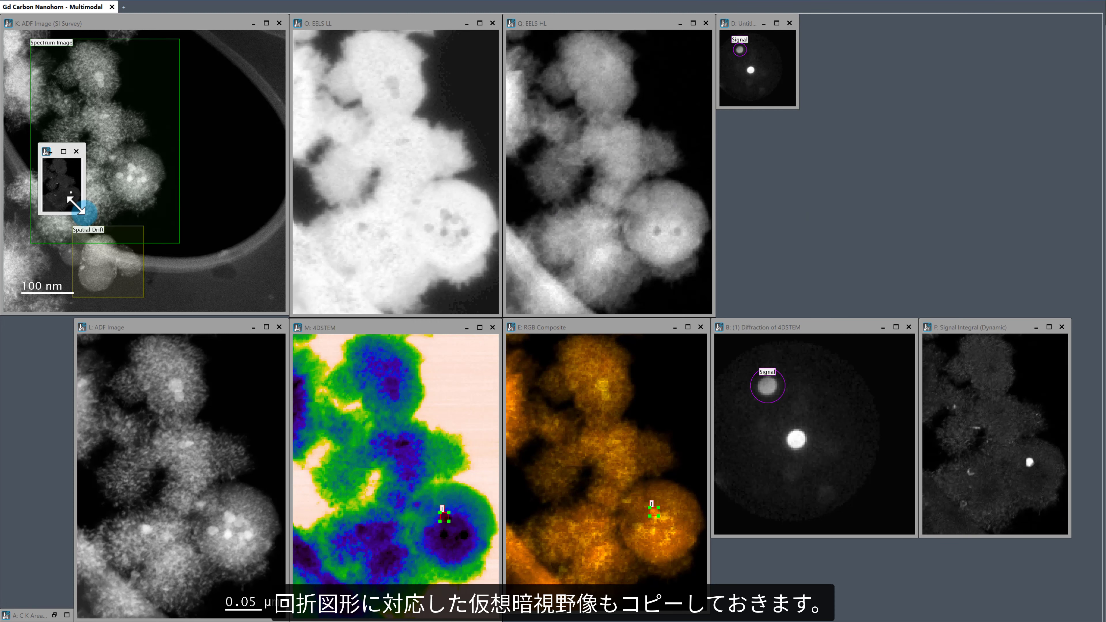
{"action": "left_click_drag", "start_coordinate": [85, 216], "coordinate": [144, 279]}
{"action": "left_click_drag", "start_coordinate": [77, 152], "coordinate": [838, 21]}
{"action": "left_click_drag", "start_coordinate": [880, 137], "coordinate": [856, 111]}
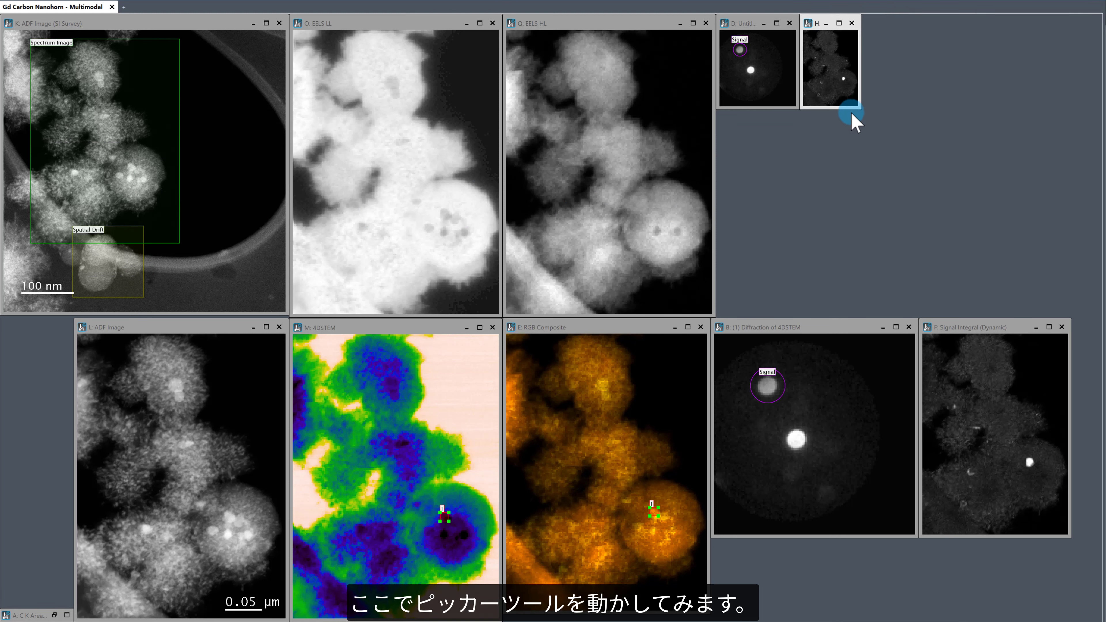
Step: Move the picker on the RGB composite down to another gadolinium spot and shift the signal aperture onto its strong diffraction disk
{"action": "left_click", "coordinate": [639, 337]}
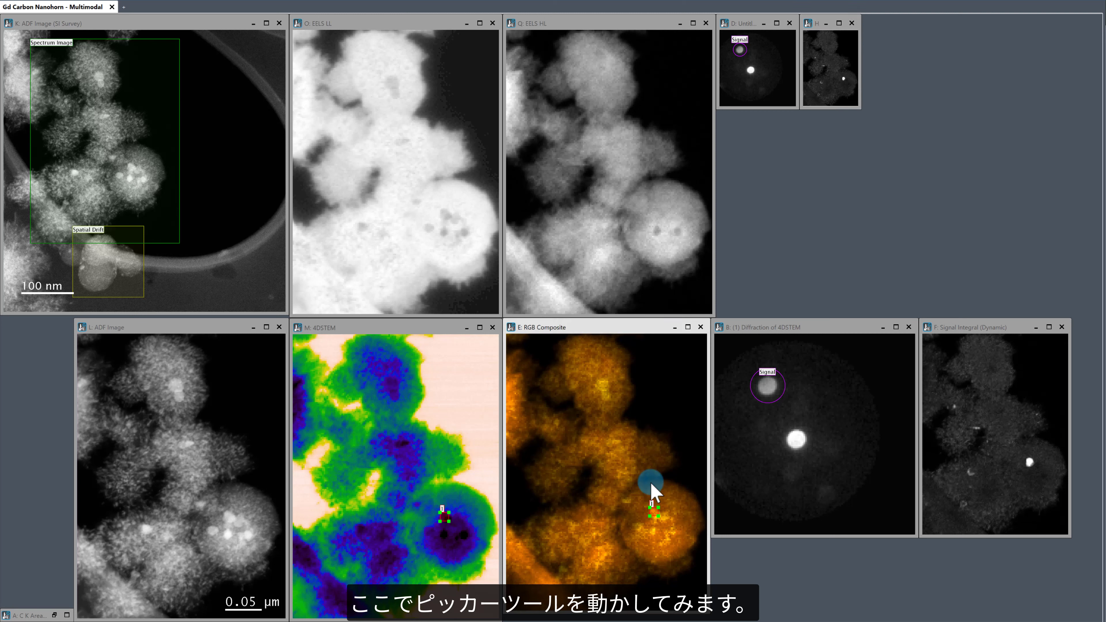
{"action": "left_click_drag", "start_coordinate": [652, 511], "coordinate": [653, 543]}
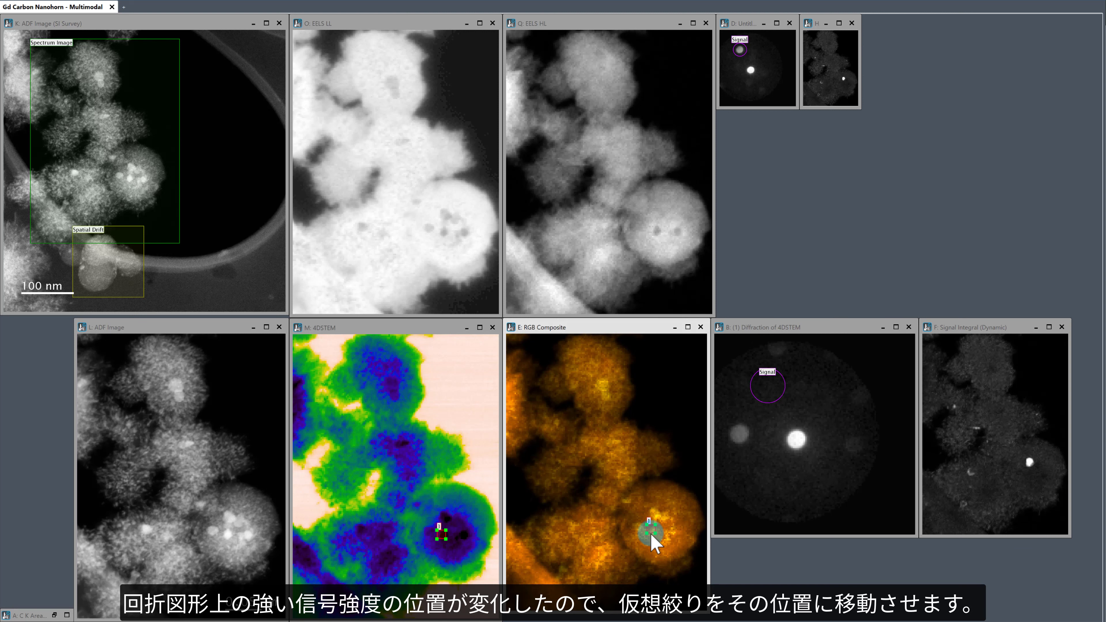
{"action": "left_click_drag", "start_coordinate": [772, 406], "coordinate": [744, 452]}
Step: Copy the second virtual dark-field map into a new image and place it at matching size beneath the first map copy
{"action": "left_click", "coordinate": [1004, 327]}
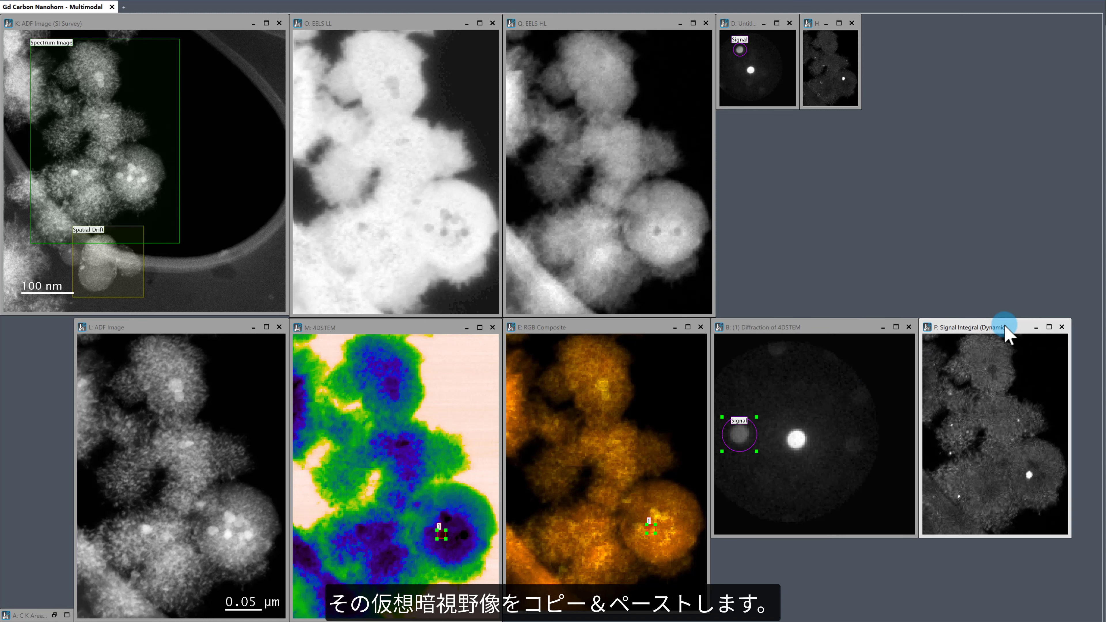
{"action": "key", "text": "ctrl+v"}
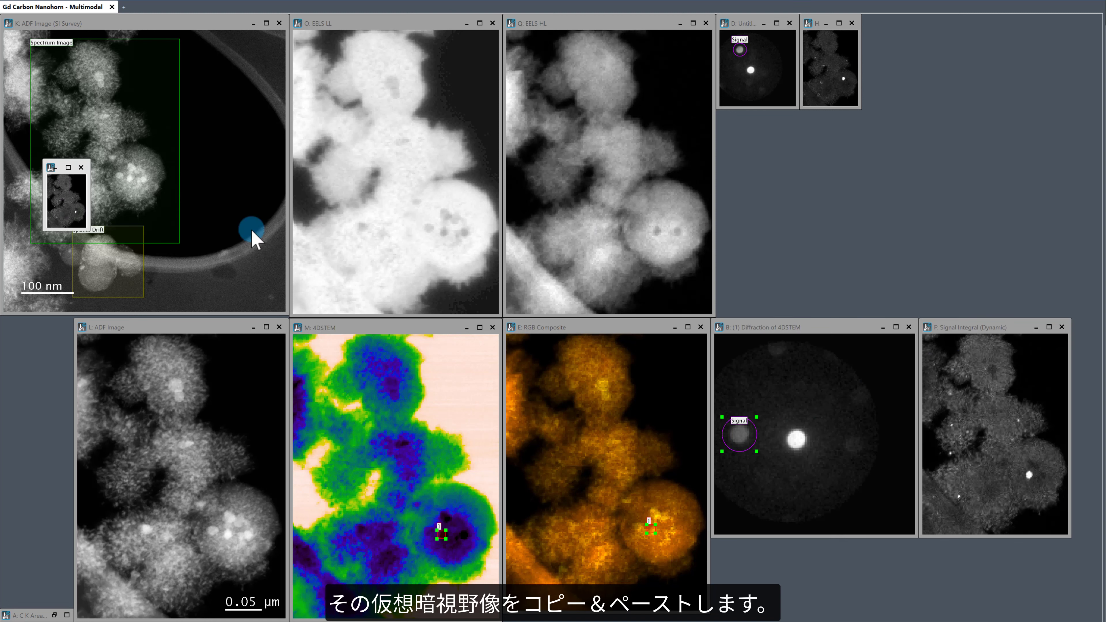
{"action": "left_click_drag", "start_coordinate": [80, 222], "coordinate": [128, 287]}
{"action": "left_click_drag", "start_coordinate": [82, 173], "coordinate": [842, 122]}
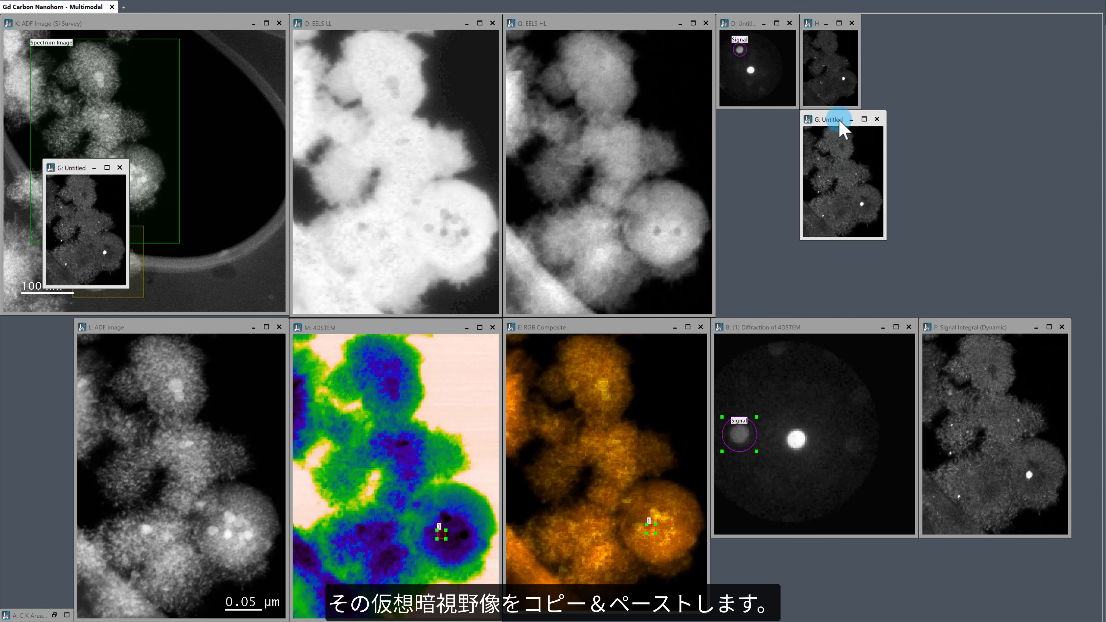
{"action": "left_click_drag", "start_coordinate": [884, 238], "coordinate": [856, 201]}
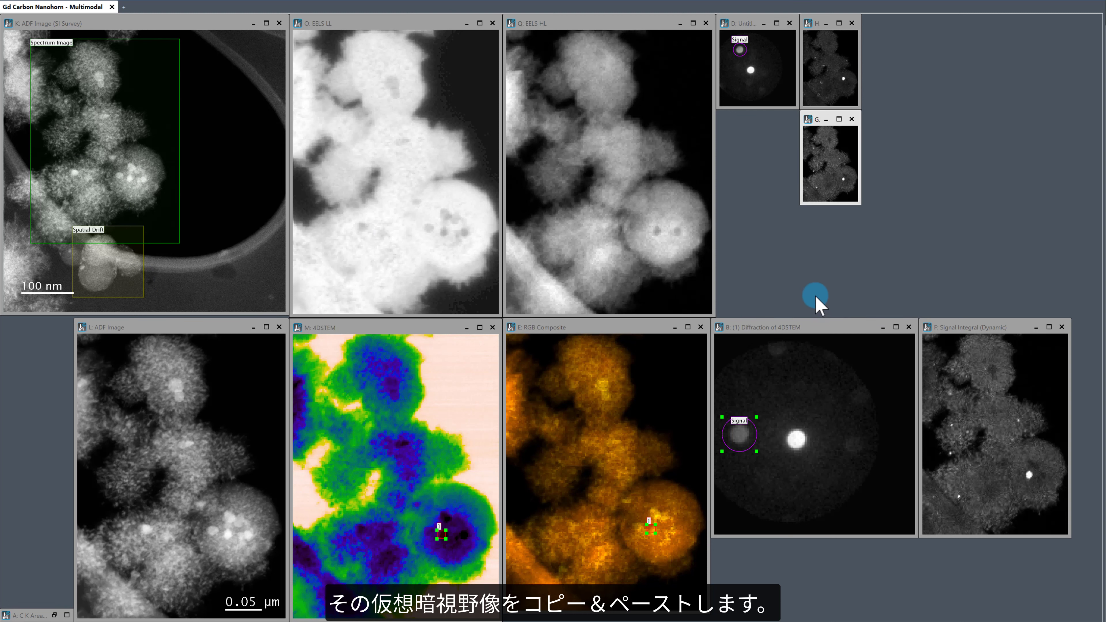
Step: Copy the second diffraction pattern with its aperture into a new image and place it beneath the first pattern copy
{"action": "left_click", "coordinate": [802, 327]}
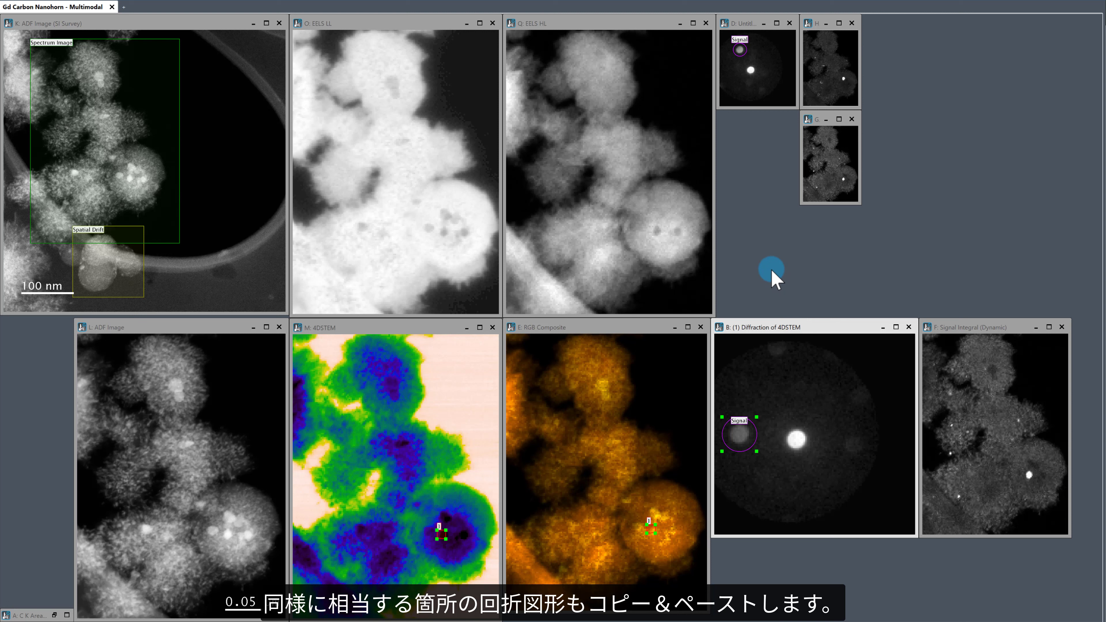
{"action": "key", "text": "ctrl+c"}
{"action": "left_click", "coordinate": [640, 398]}
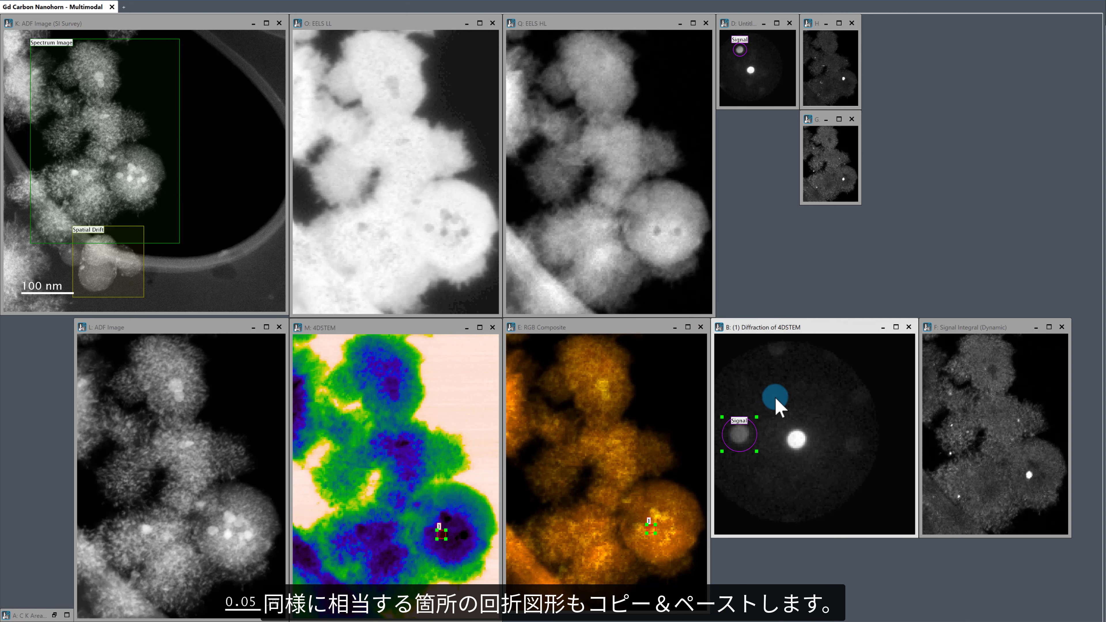
{"action": "left_click", "coordinate": [775, 395]}
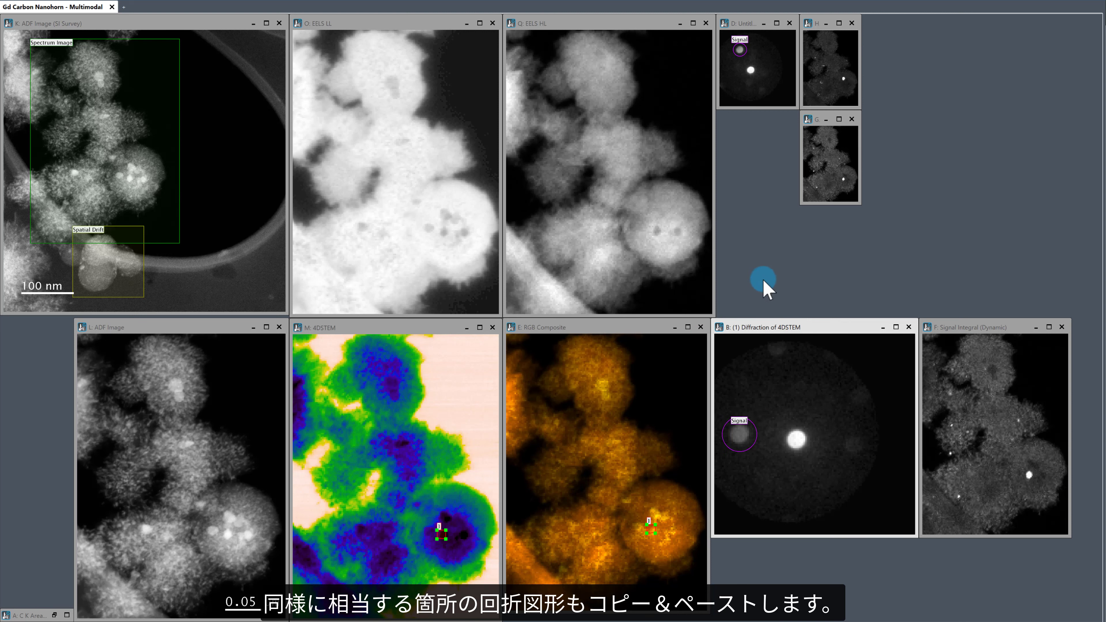
{"action": "key", "text": "ctrl+v"}
{"action": "left_click_drag", "start_coordinate": [43, 66], "coordinate": [97, 139]}
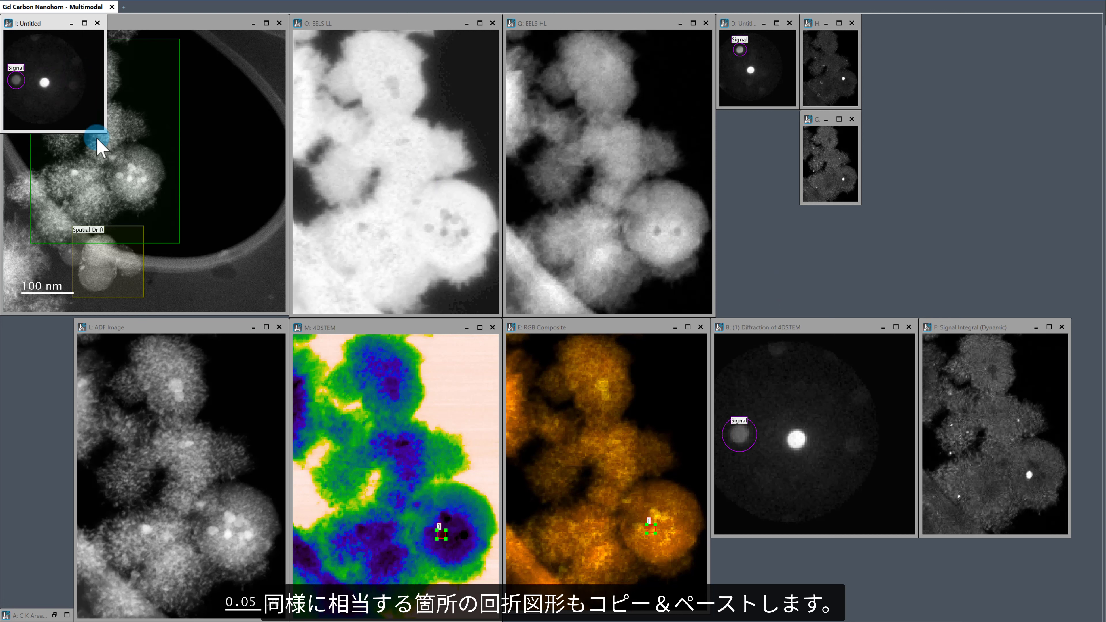
{"action": "left_click_drag", "start_coordinate": [35, 28], "coordinate": [753, 124]}
{"action": "left_click_drag", "start_coordinate": [816, 227], "coordinate": [797, 202]}
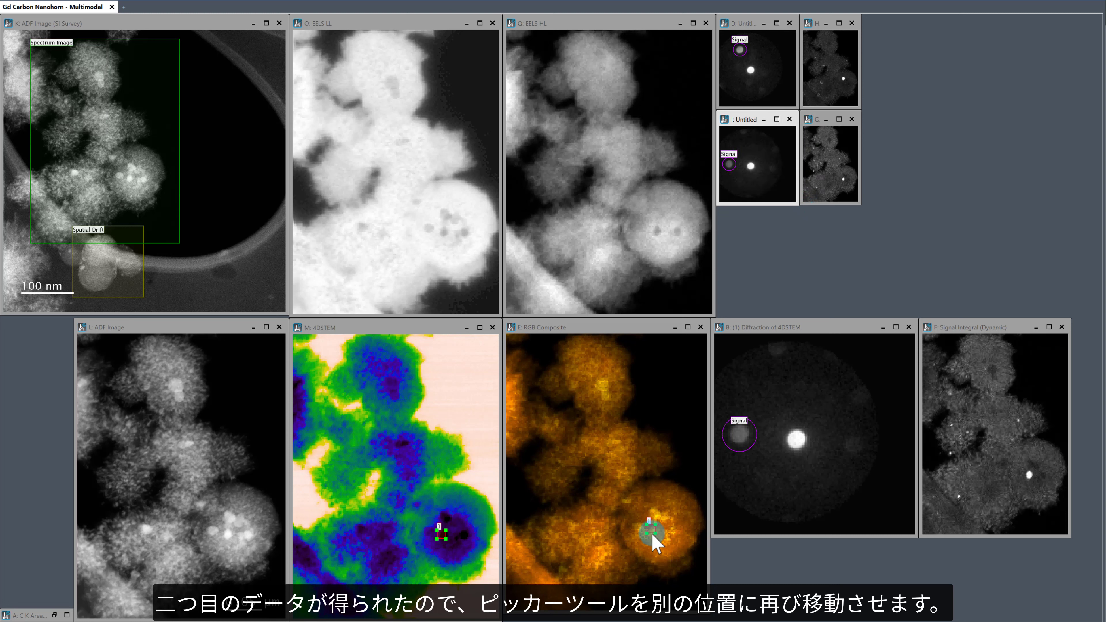
Step: Move the picker on the RGB composite right to another gadolinium spot and shift the signal aperture onto its bright diffraction disk
{"action": "left_click_drag", "start_coordinate": [653, 537], "coordinate": [674, 534]}
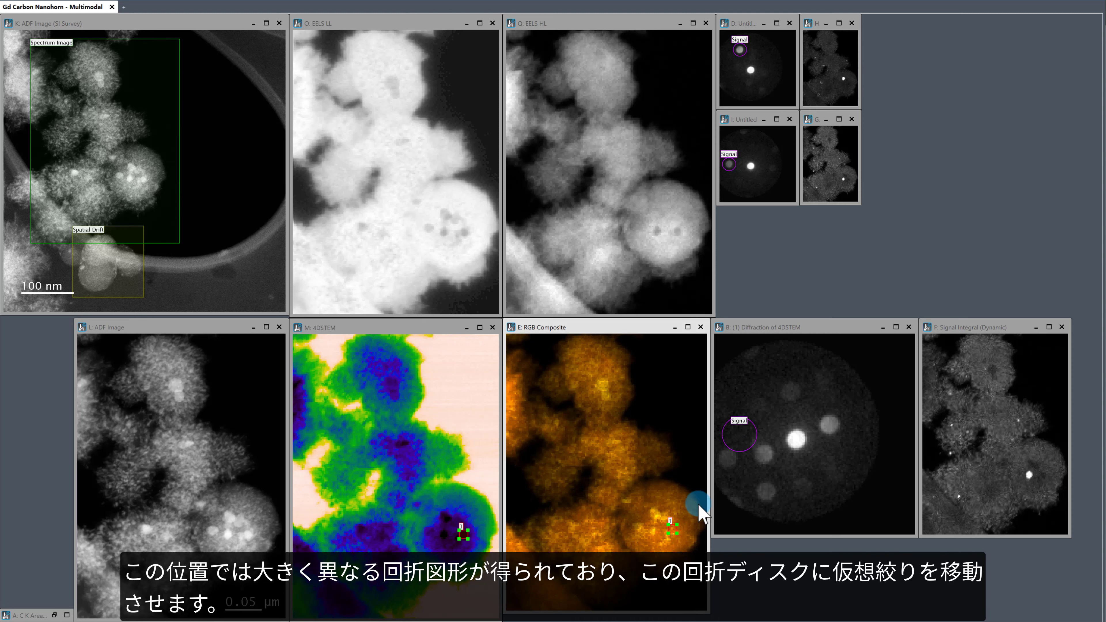
{"action": "left_click", "coordinate": [744, 452]}
{"action": "left_click_drag", "start_coordinate": [744, 452], "coordinate": [835, 442]}
Step: Copy the third virtual dark-field map into a new image and place it at matching size beneath the second map copy
{"action": "left_click", "coordinate": [982, 346]}
{"action": "left_click", "coordinate": [1007, 328]}
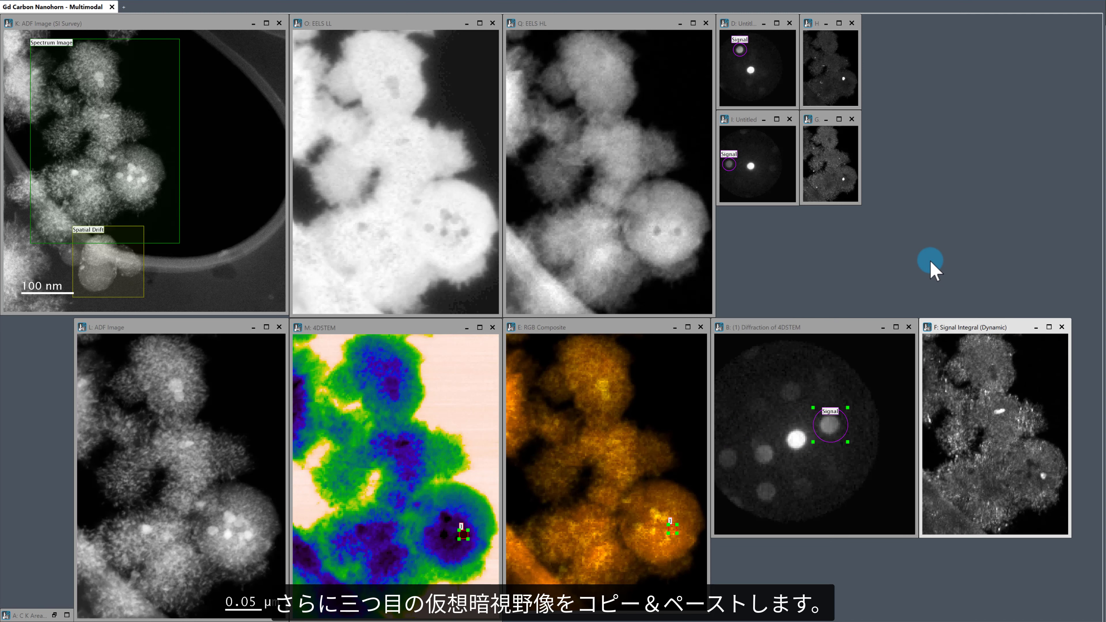
{"action": "key", "text": "ctrl+c"}
{"action": "key", "text": "ctrl+v"}
{"action": "left_click_drag", "start_coordinate": [50, 99], "coordinate": [74, 124]}
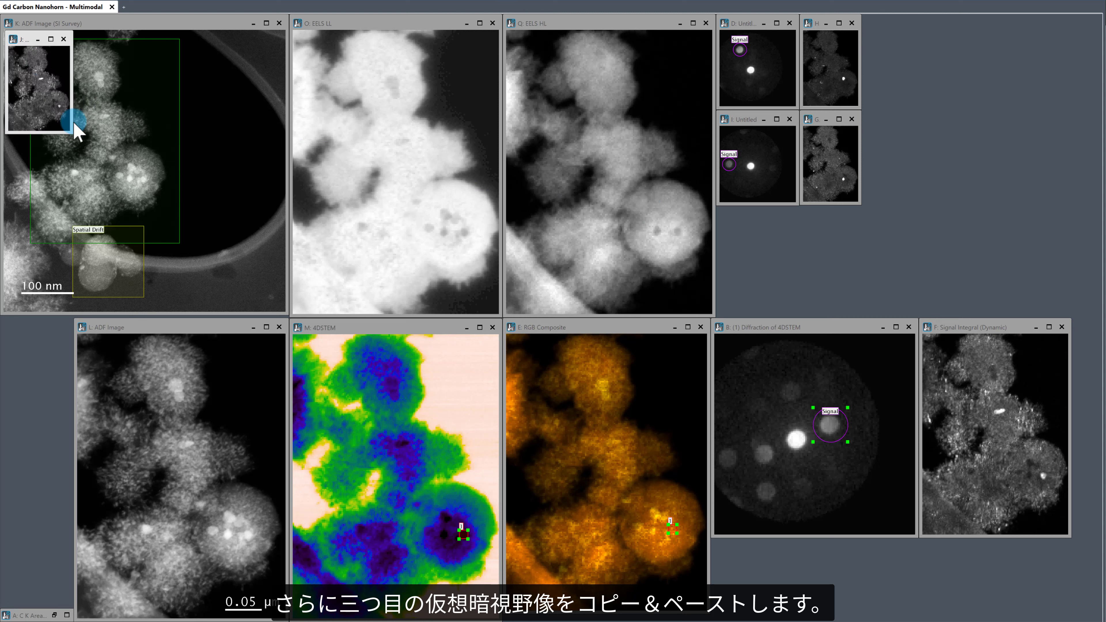
{"action": "left_click_drag", "start_coordinate": [31, 54], "coordinate": [827, 223]}
{"action": "left_click_drag", "start_coordinate": [865, 307], "coordinate": [855, 300]}
Step: Copy the third diffraction pattern with its aperture into a new image and place it at matching size beneath the second pattern copy
{"action": "left_click", "coordinate": [799, 326]}
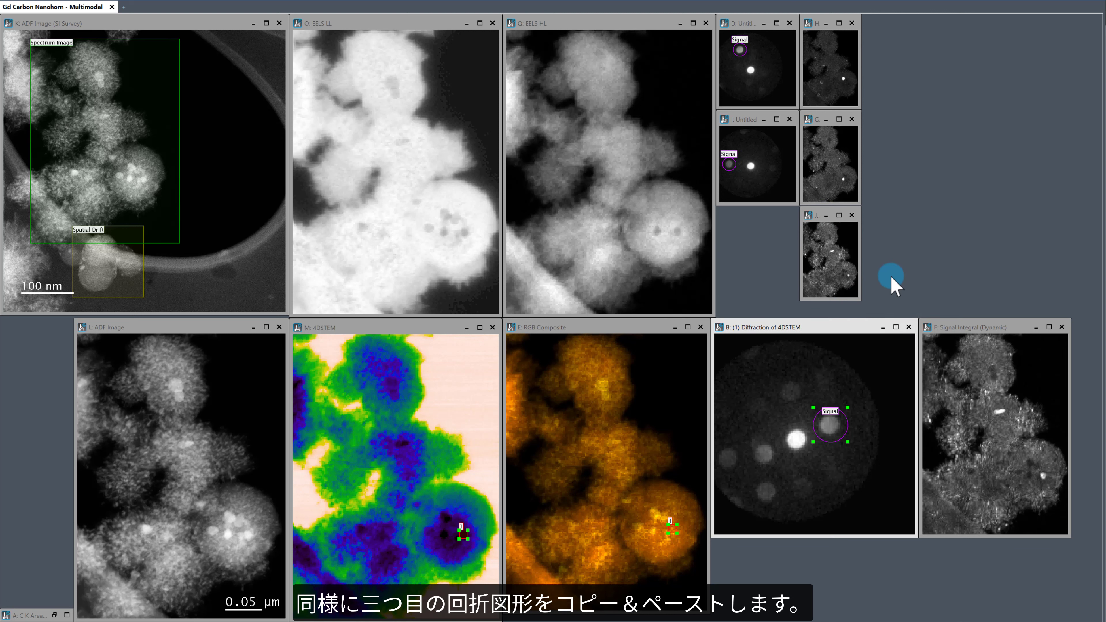
{"action": "key", "text": "ctrl+v"}
{"action": "left_click", "coordinate": [631, 395]}
{"action": "left_click", "coordinate": [759, 379]}
{"action": "left_click", "coordinate": [759, 372]}
{"action": "key", "text": "ctrl+v"}
{"action": "left_click", "coordinate": [55, 98]}
{"action": "left_click_drag", "start_coordinate": [55, 98], "coordinate": [118, 167]}
{"action": "left_click_drag", "start_coordinate": [54, 66], "coordinate": [763, 227]}
{"action": "left_click_drag", "start_coordinate": [816, 320], "coordinate": [797, 300]}
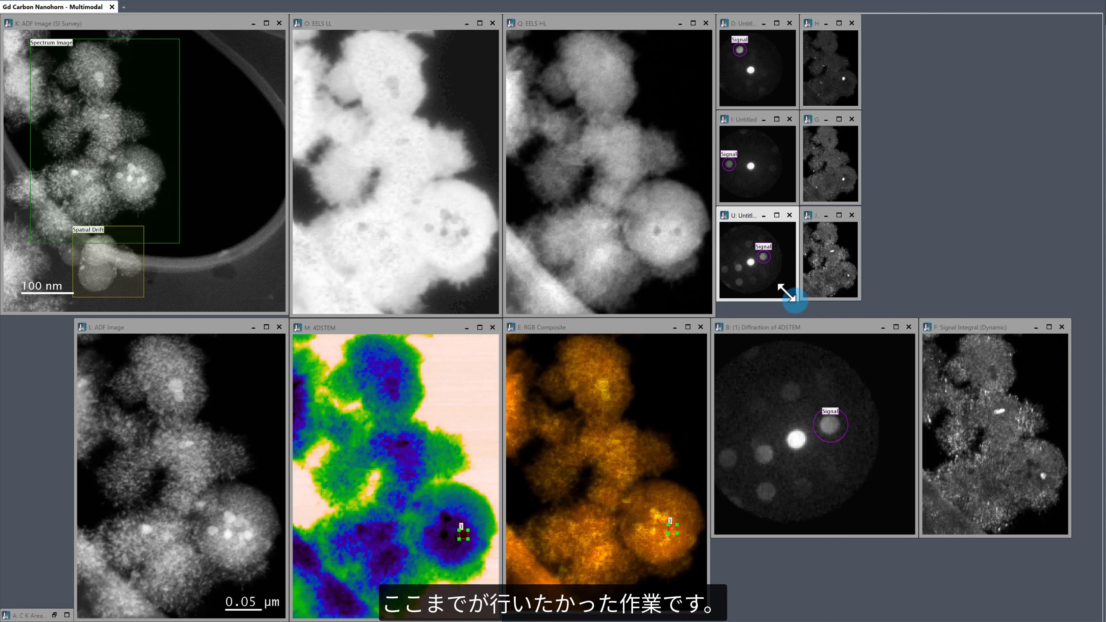
Step: Minimize the live Diffraction of 4DSTEM and Signal Integral (Dynamic) images
{"action": "left_click", "coordinate": [878, 328]}
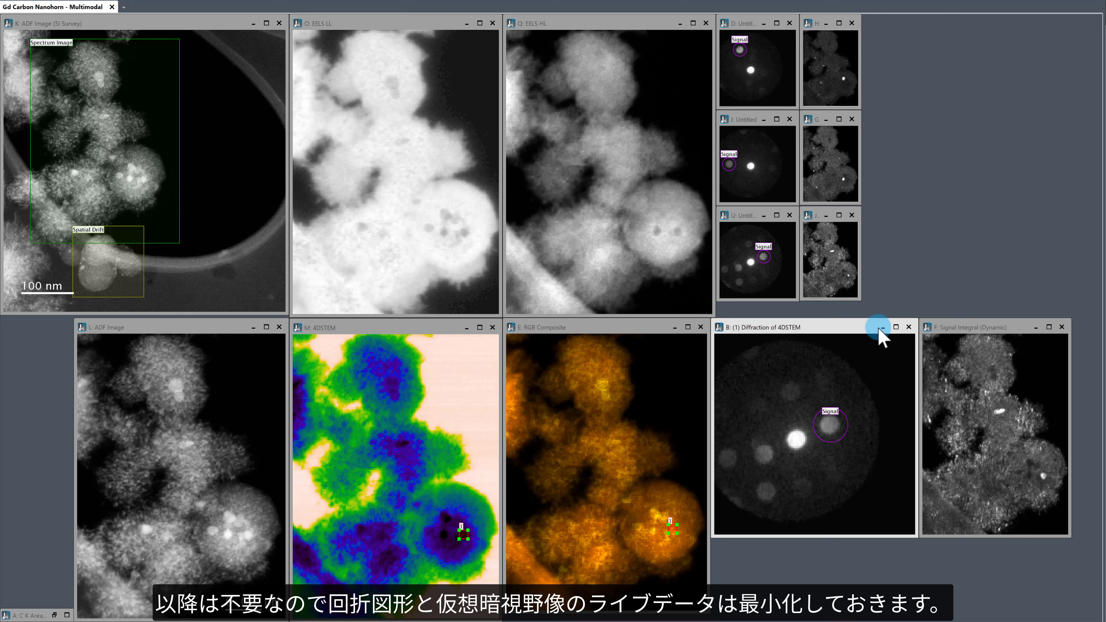
{"action": "left_click", "coordinate": [881, 328]}
{"action": "left_click", "coordinate": [1036, 327]}
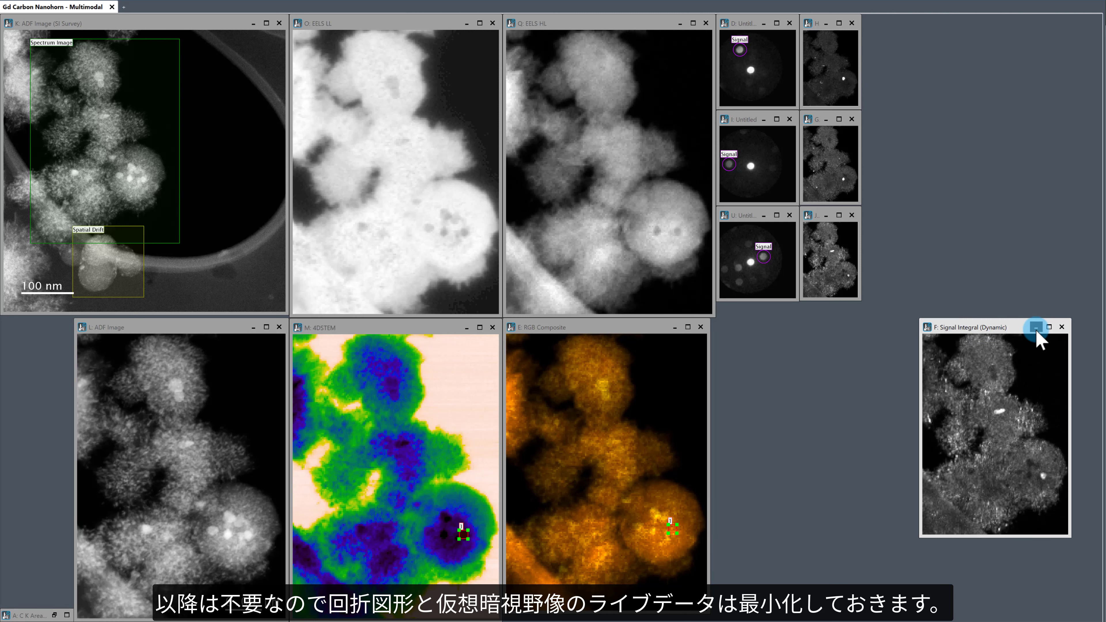
{"action": "left_click", "coordinate": [1036, 328]}
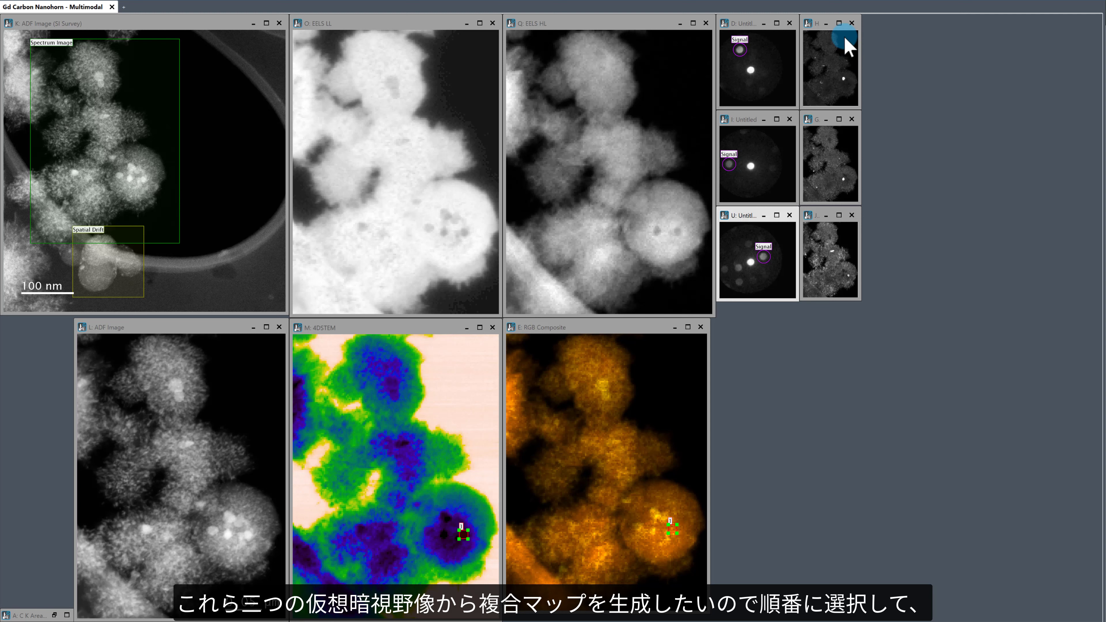
{"action": "left_click", "coordinate": [833, 65]}
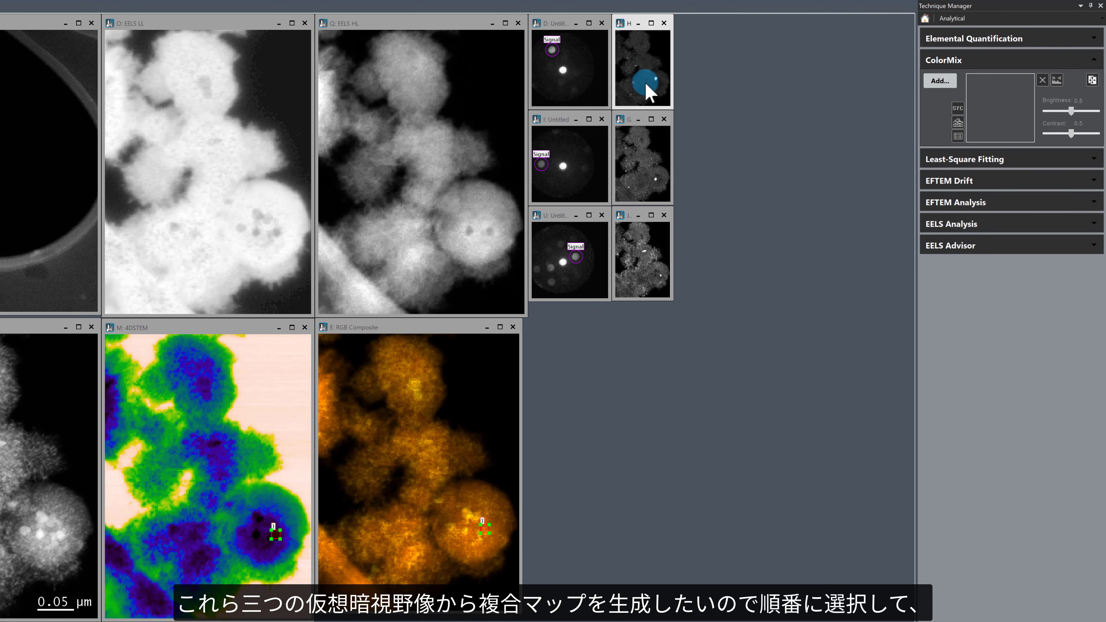
{"action": "left_click", "coordinate": [832, 161]}
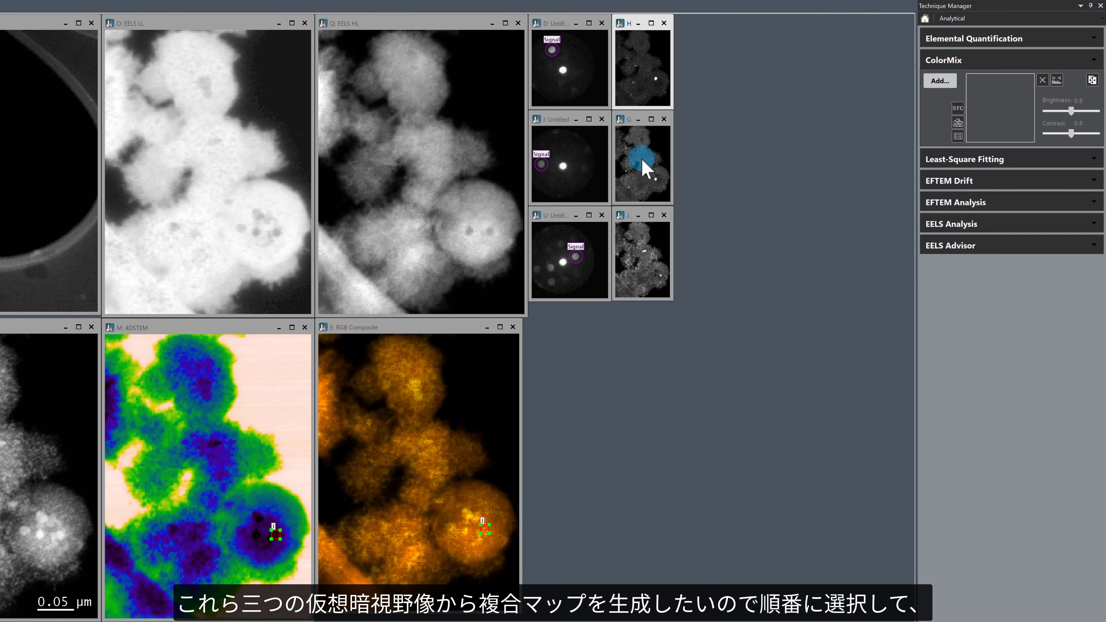
{"action": "left_click", "coordinate": [653, 240]}
{"action": "left_click", "coordinate": [939, 81]}
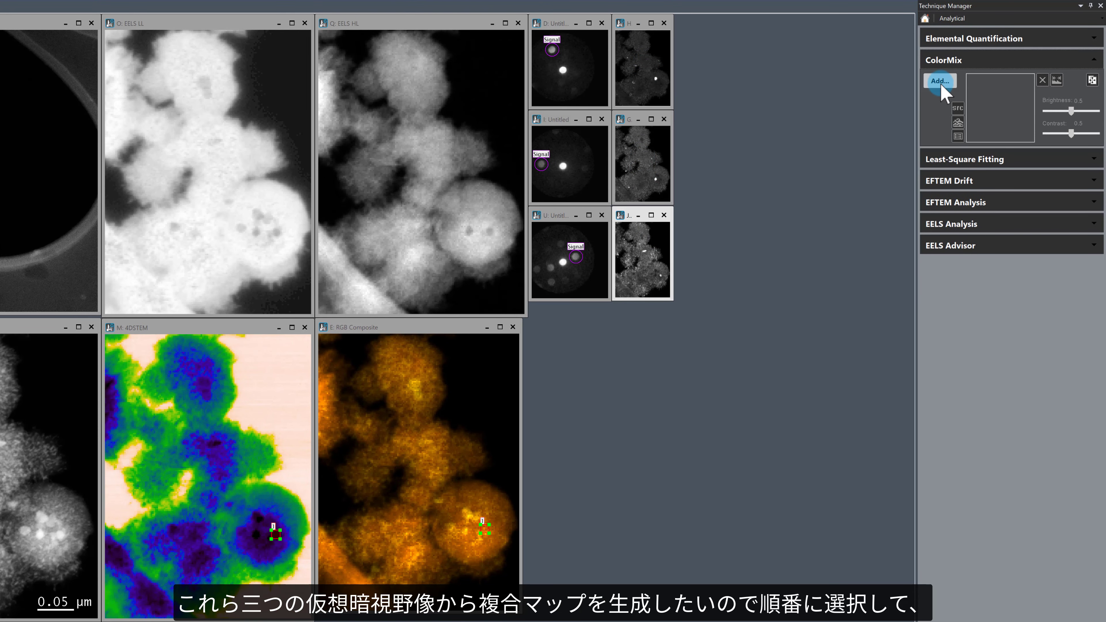
{"action": "left_click", "coordinate": [334, 335]}
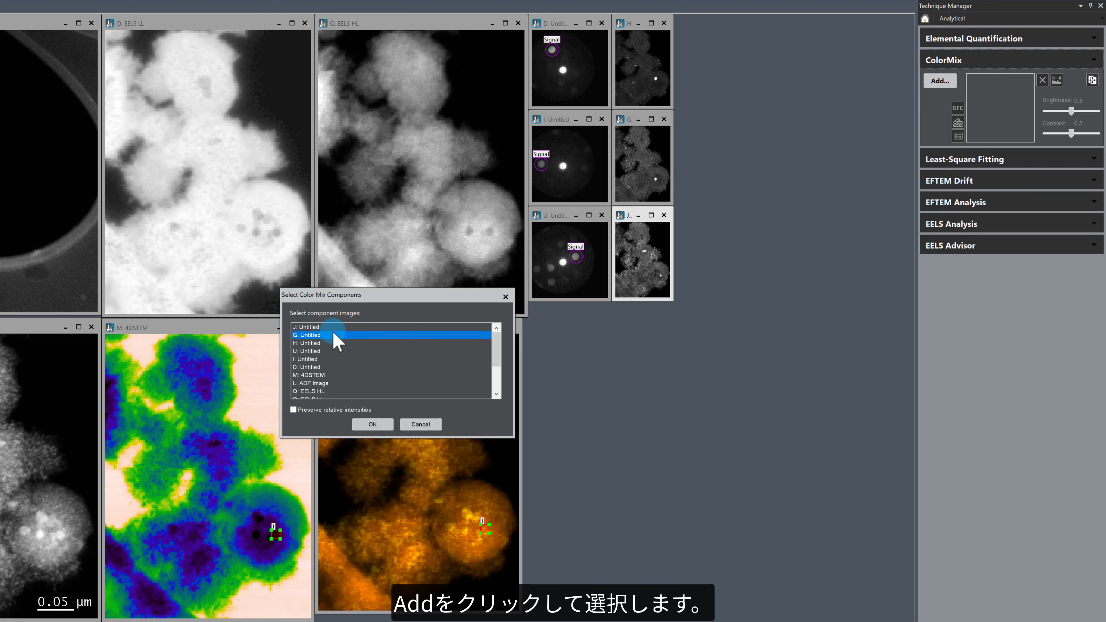
{"action": "left_click", "coordinate": [334, 334]}
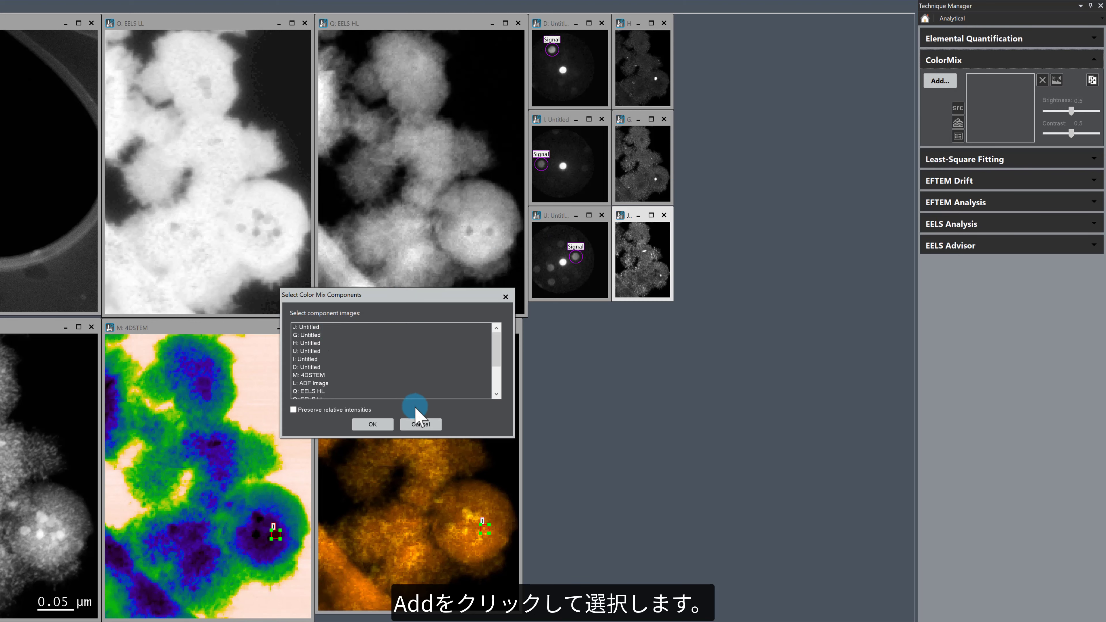
{"action": "left_click", "coordinate": [421, 425]}
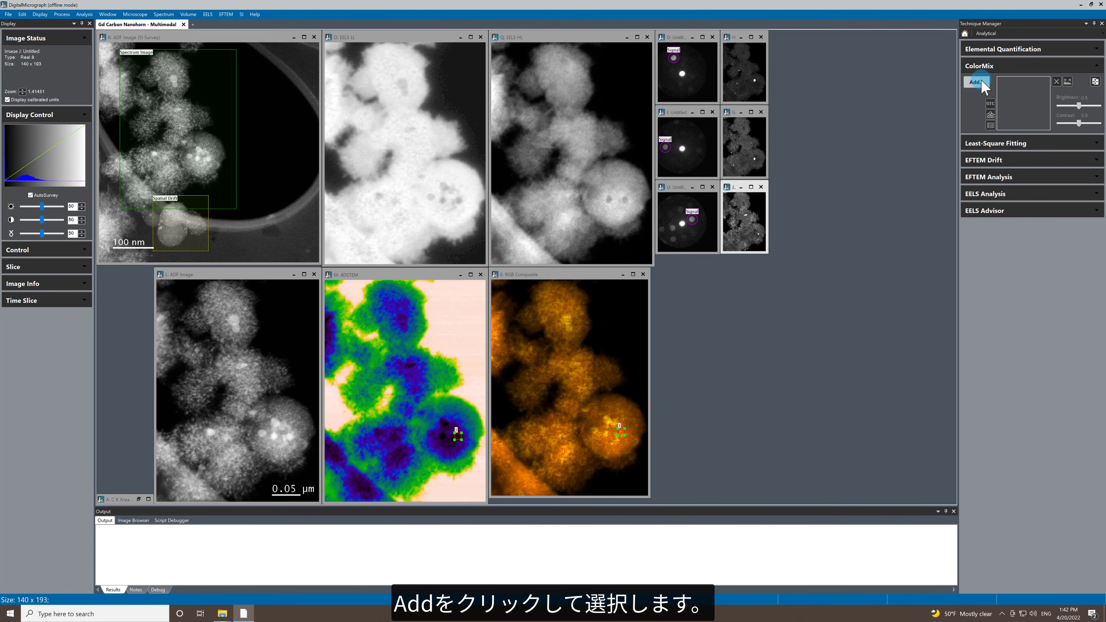
Step: Create a ColorMix RGB composite from dark-field map copies J, G and H and place it in the empty lower workspace
{"action": "left_click", "coordinate": [977, 82]}
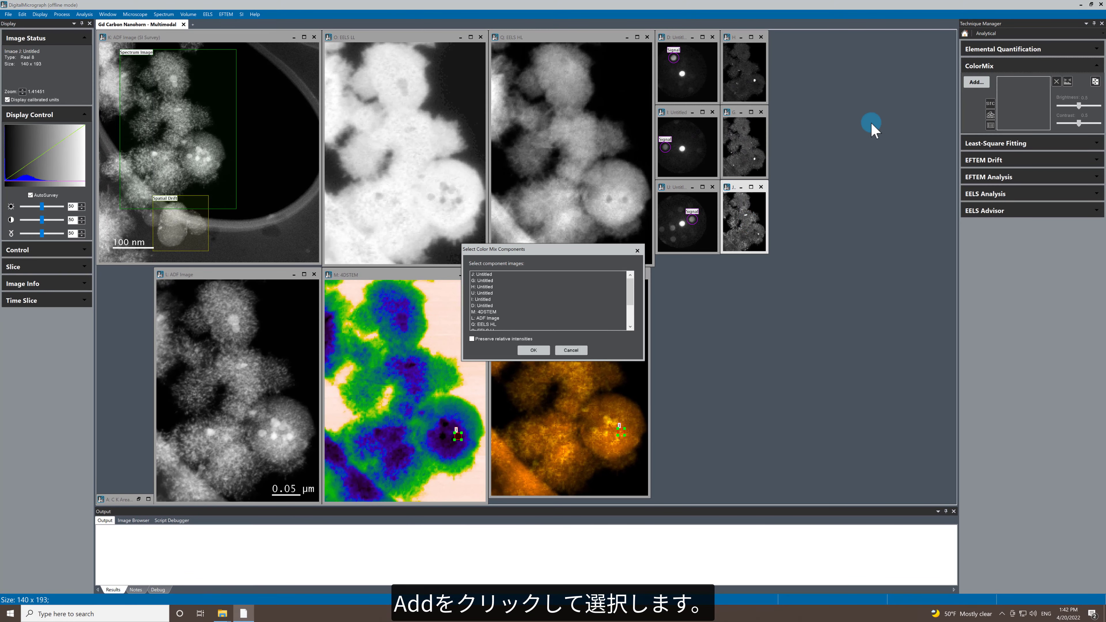
{"action": "left_click", "coordinate": [484, 275]}
{"action": "left_click", "coordinate": [484, 281], "text": "ctrl"}
{"action": "left_click", "coordinate": [484, 286], "text": "ctrl"}
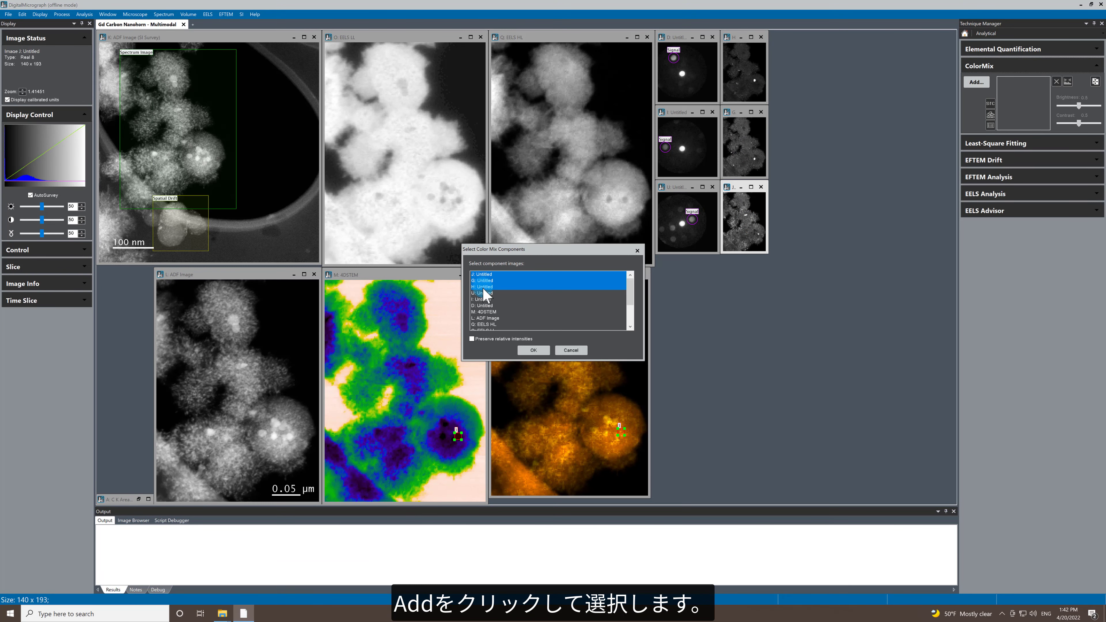
{"action": "left_click", "coordinate": [533, 351]}
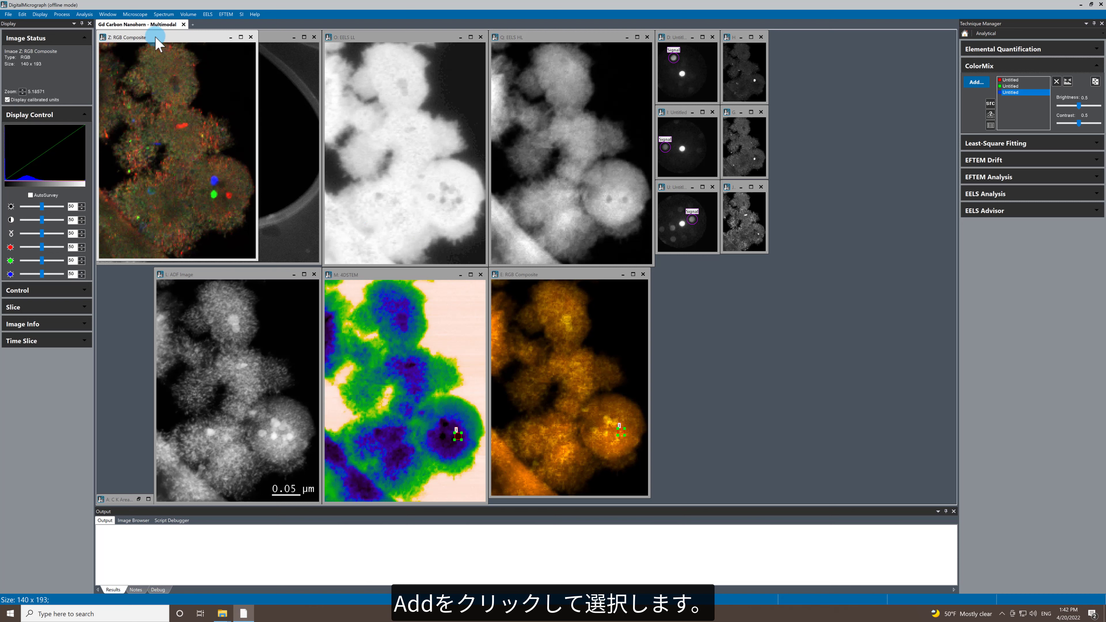
{"action": "left_click_drag", "start_coordinate": [155, 38], "coordinate": [833, 266]}
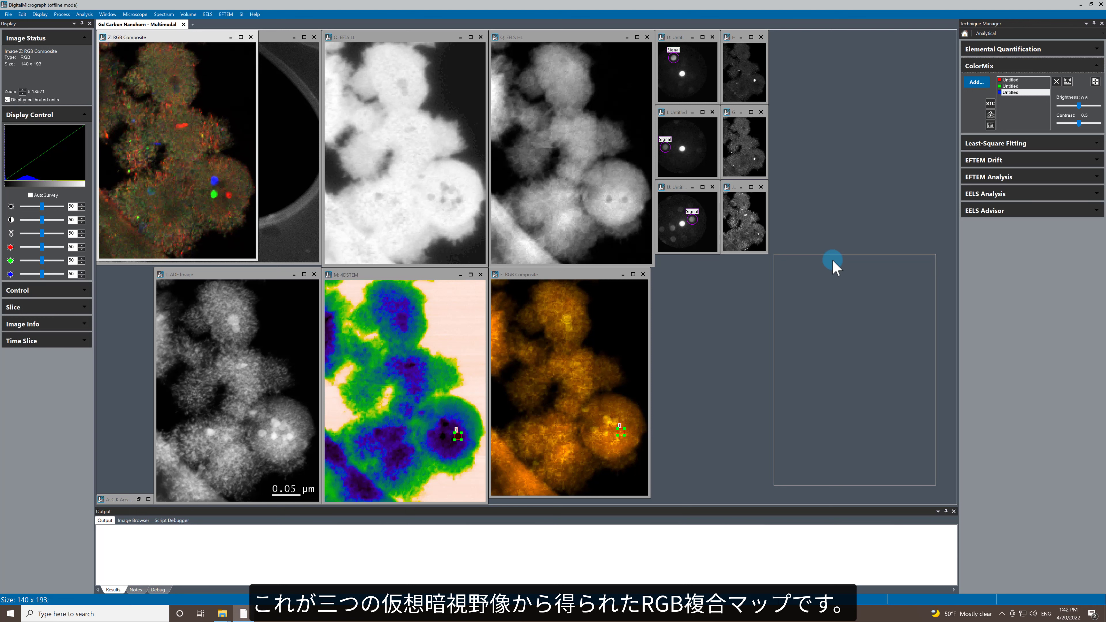
{"action": "left_click_drag", "start_coordinate": [832, 262], "coordinate": [832, 263]}
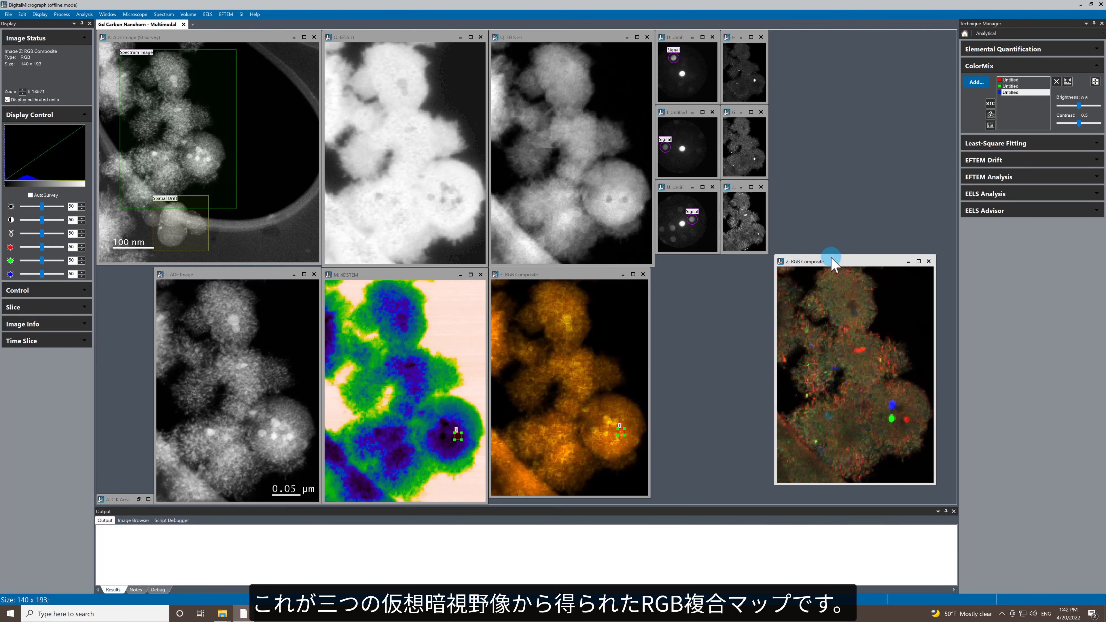
Step: Create a ColorMix RGB composite from diffraction pattern copies U, I and D and place it beside the dark-field composite
{"action": "left_click", "coordinate": [679, 38]}
{"action": "left_click", "coordinate": [691, 132]}
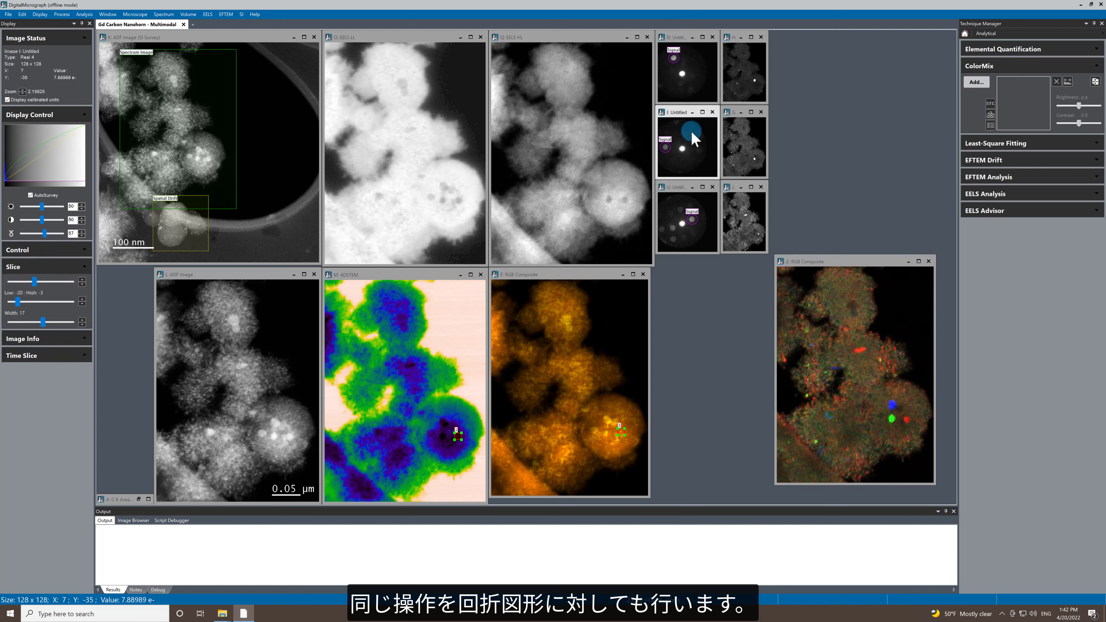
{"action": "left_click", "coordinate": [698, 217]}
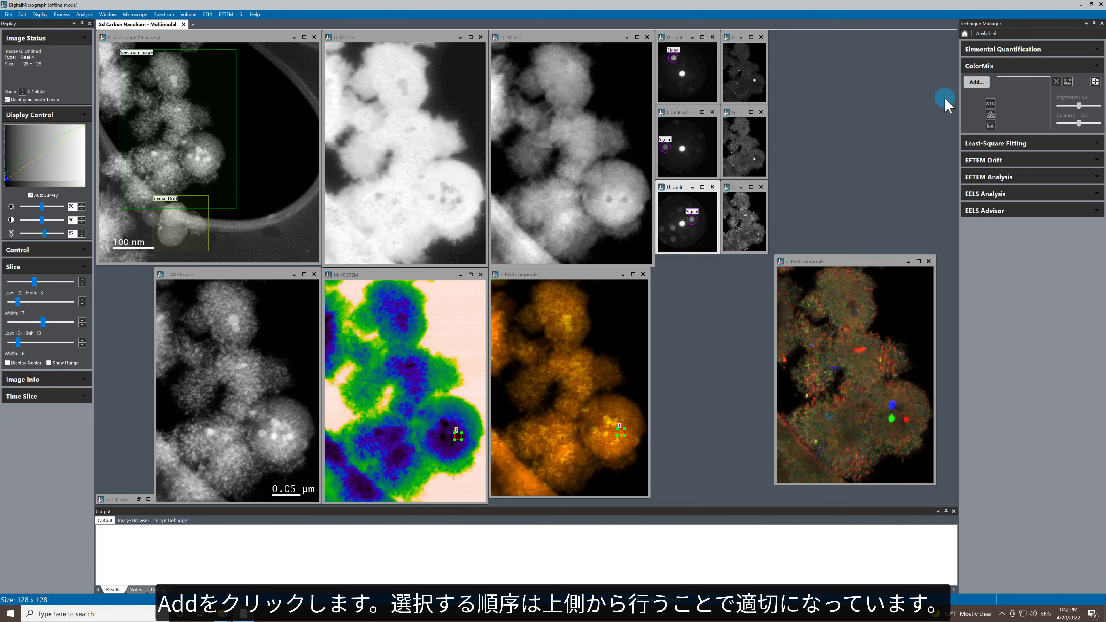
{"action": "left_click", "coordinate": [977, 82]}
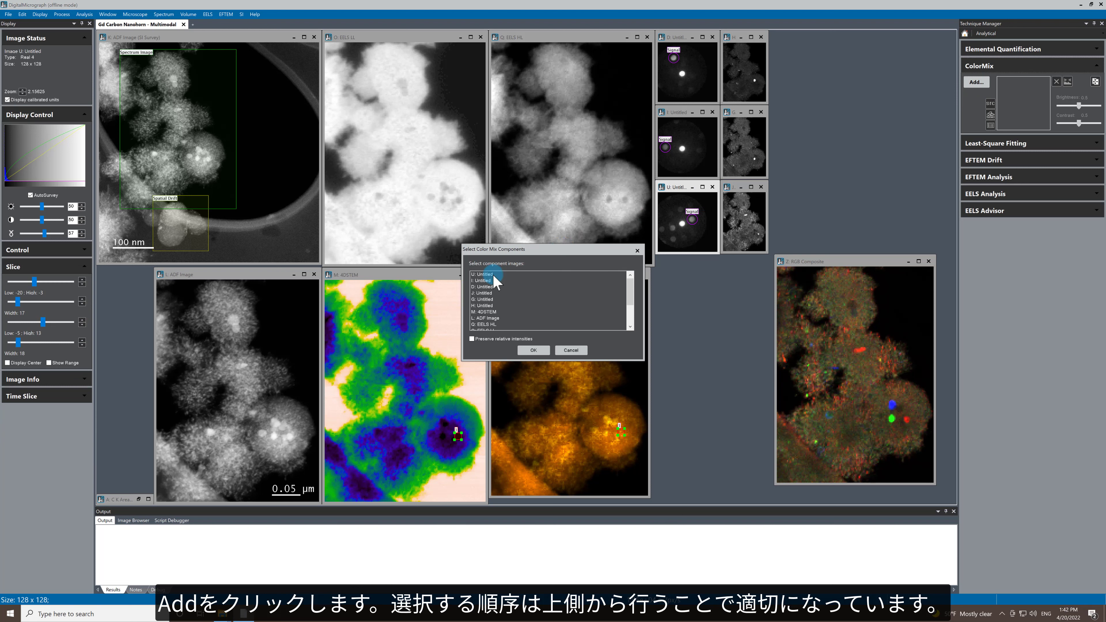
{"action": "left_click_drag", "start_coordinate": [493, 275], "coordinate": [489, 288]}
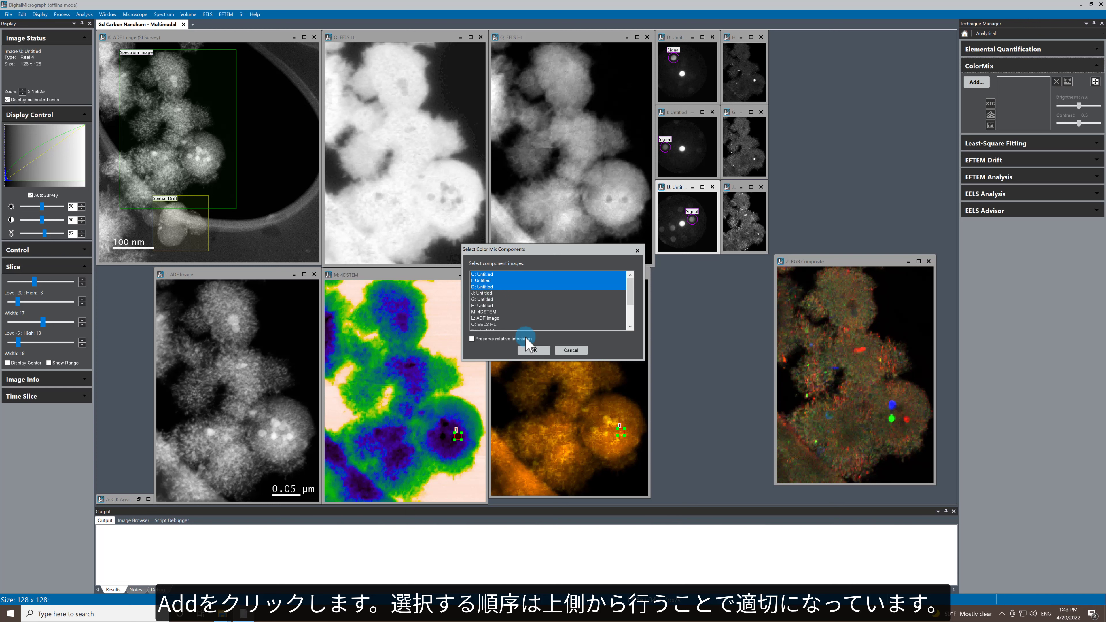
{"action": "left_click", "coordinate": [535, 350]}
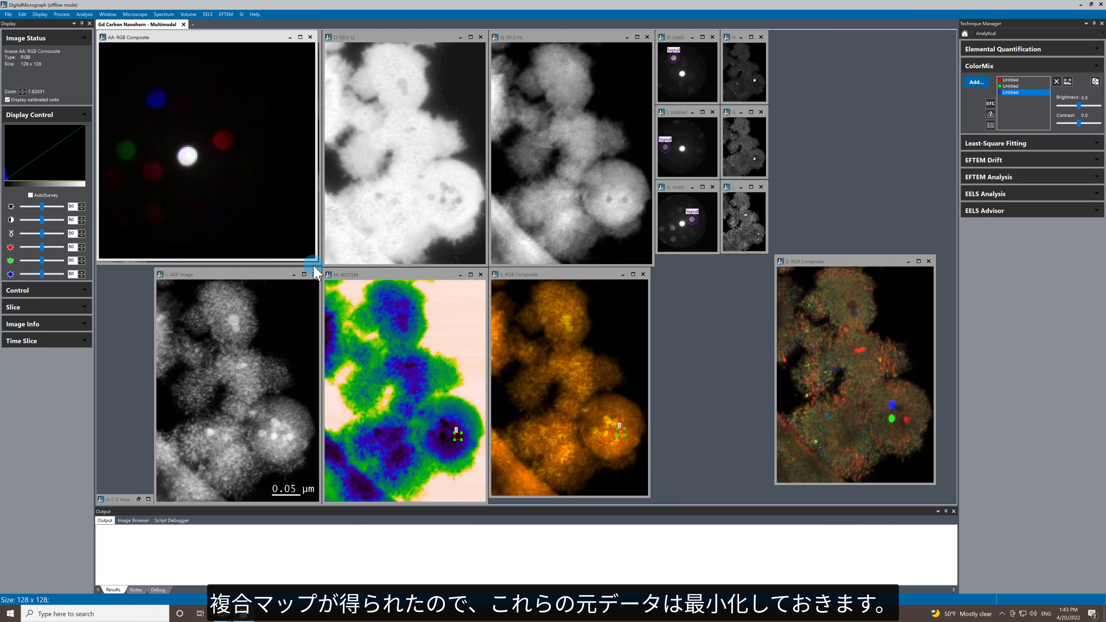
{"action": "left_click_drag", "start_coordinate": [229, 46], "coordinate": [679, 264]}
Step: Minimize the three diffraction pattern copies and the three virtual dark-field map copies
{"action": "left_click", "coordinate": [685, 144]}
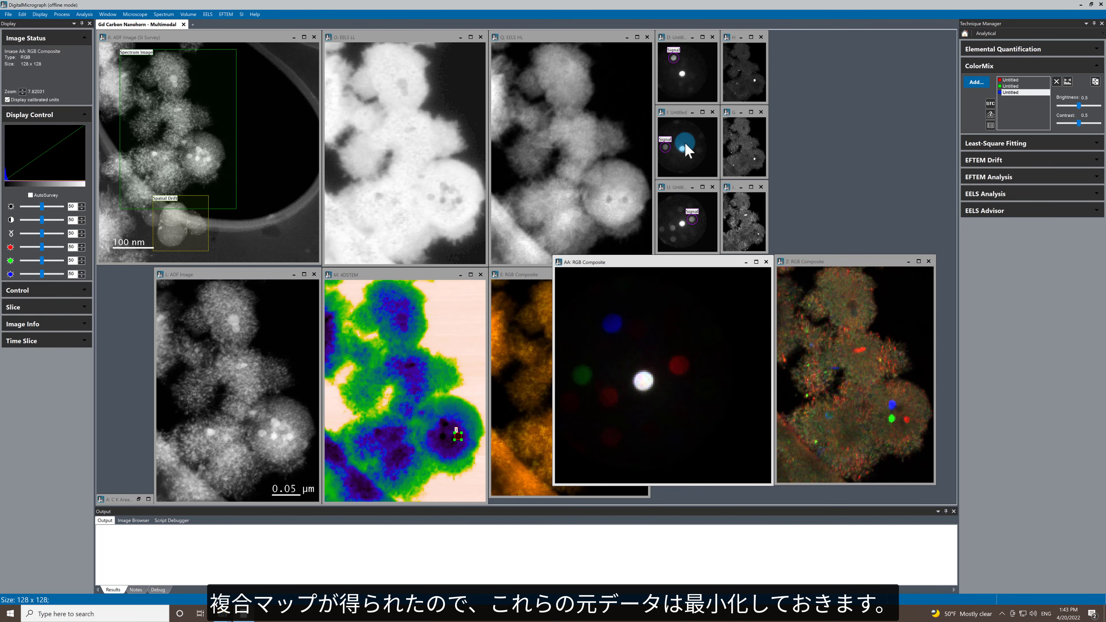
{"action": "left_click", "coordinate": [692, 38]}
{"action": "left_click", "coordinate": [692, 112]}
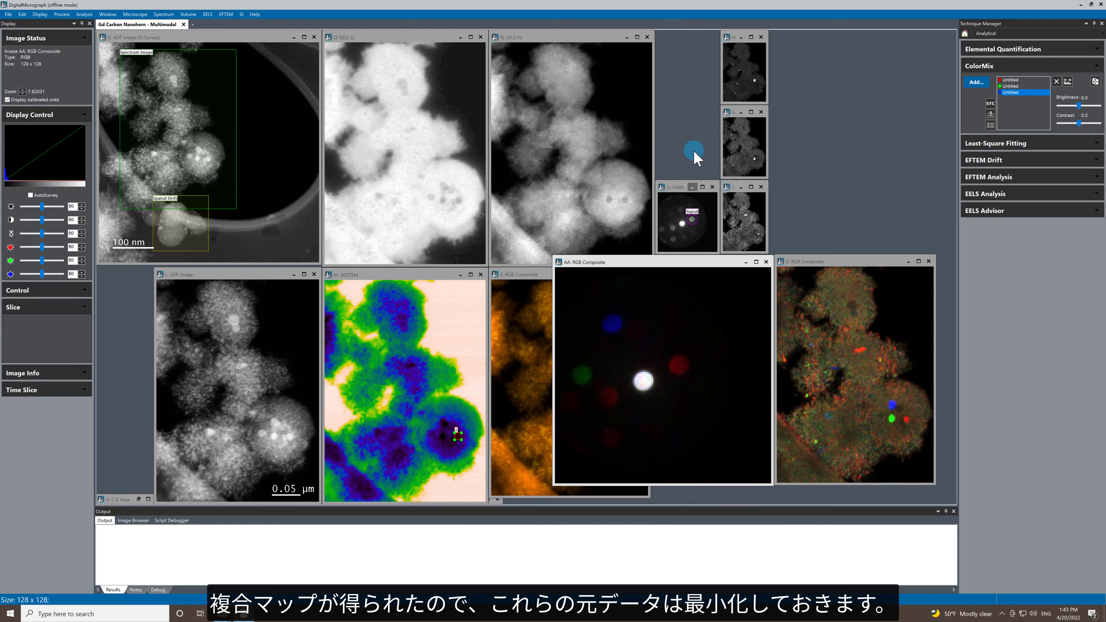
{"action": "left_click", "coordinate": [693, 186]}
{"action": "left_click", "coordinate": [741, 187]}
{"action": "left_click", "coordinate": [741, 112]}
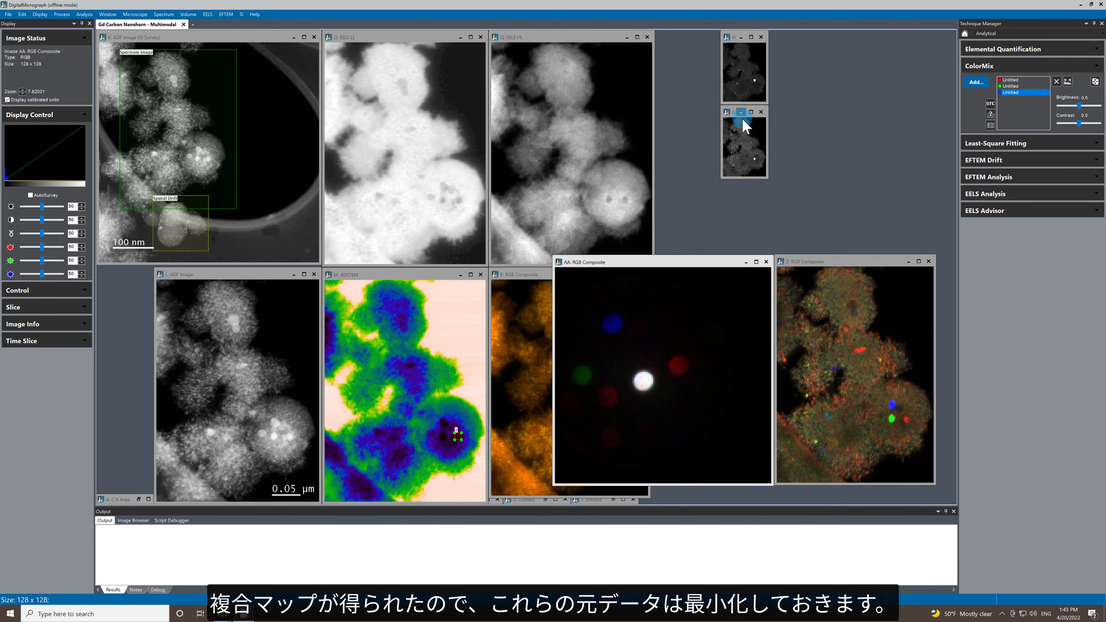
{"action": "left_click", "coordinate": [741, 37]}
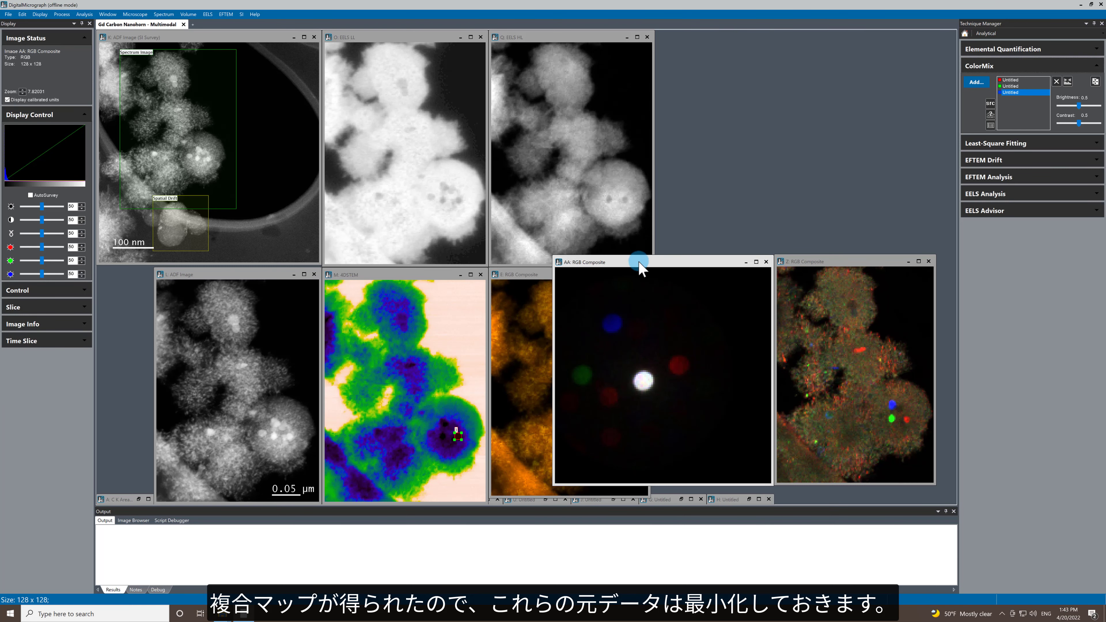
Step: Place the dark-field composite beside the EELS HL image and fit the shrunken diffraction composite next to it
{"action": "left_click_drag", "start_coordinate": [637, 263], "coordinate": [520, 150]}
{"action": "left_click_drag", "start_coordinate": [836, 264], "coordinate": [716, 41]}
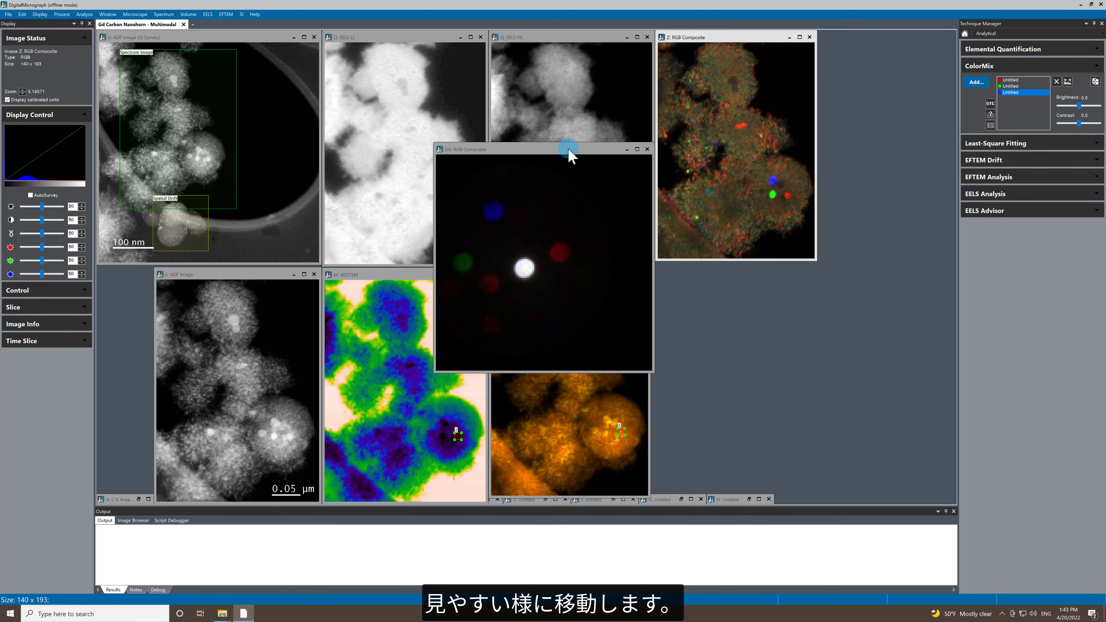
{"action": "left_click_drag", "start_coordinate": [568, 149], "coordinate": [762, 160]}
{"action": "left_click_drag", "start_coordinate": [836, 369], "coordinate": [739, 291]}
{"action": "left_click_drag", "start_coordinate": [688, 161], "coordinate": [874, 34]}
{"action": "left_click_drag", "start_coordinate": [920, 148], "coordinate": [953, 176]}
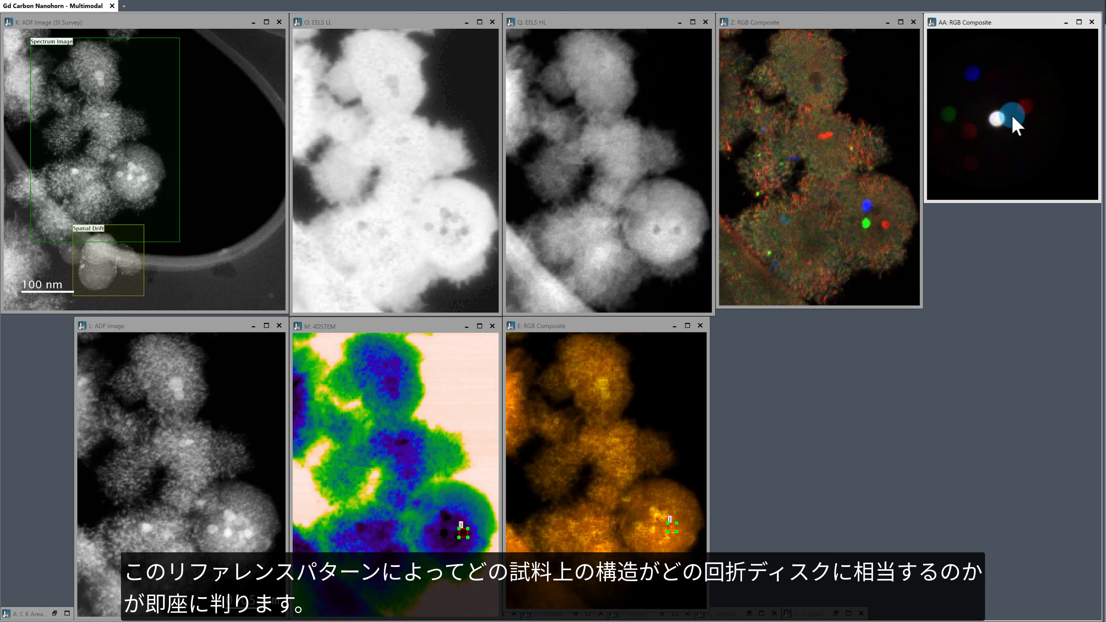
Step: Link the picker from the EELS RGB composite to the dark-field composite and position it on the blue particle
{"action": "left_click", "coordinate": [799, 30]}
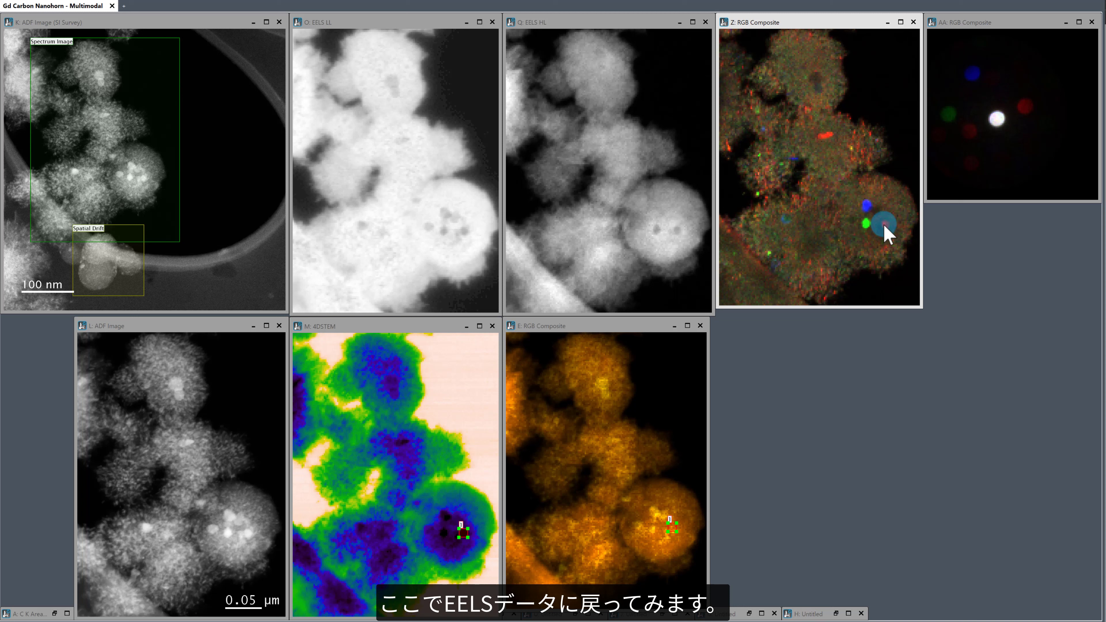
{"action": "left_click", "coordinate": [672, 531]}
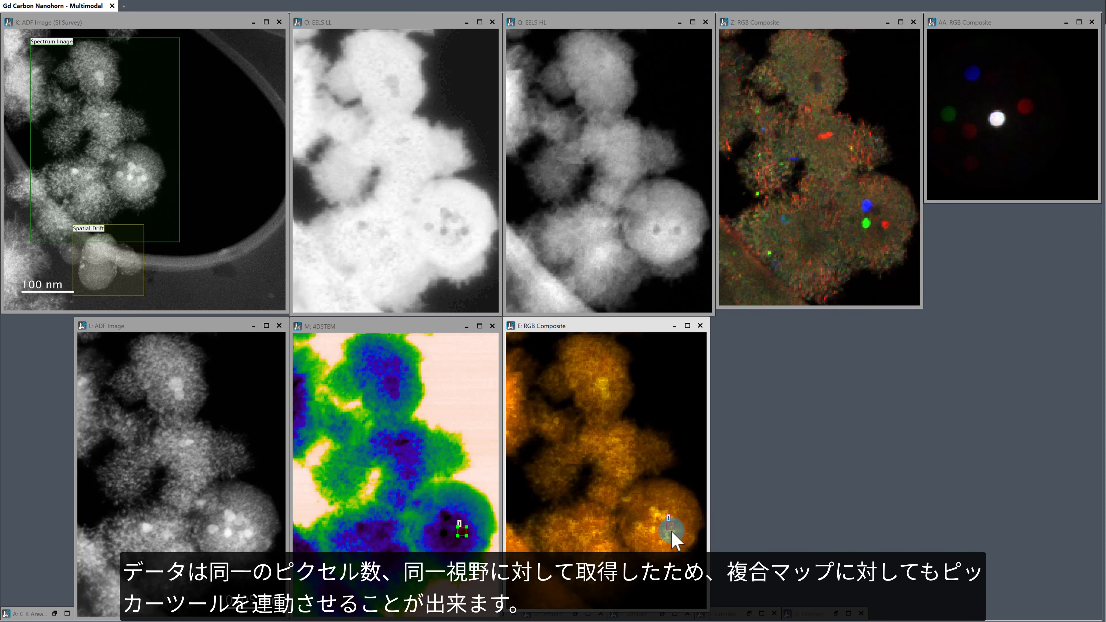
{"action": "left_click_drag", "start_coordinate": [671, 531], "coordinate": [870, 208]}
{"action": "left_click_drag", "start_coordinate": [869, 210], "coordinate": [868, 212]}
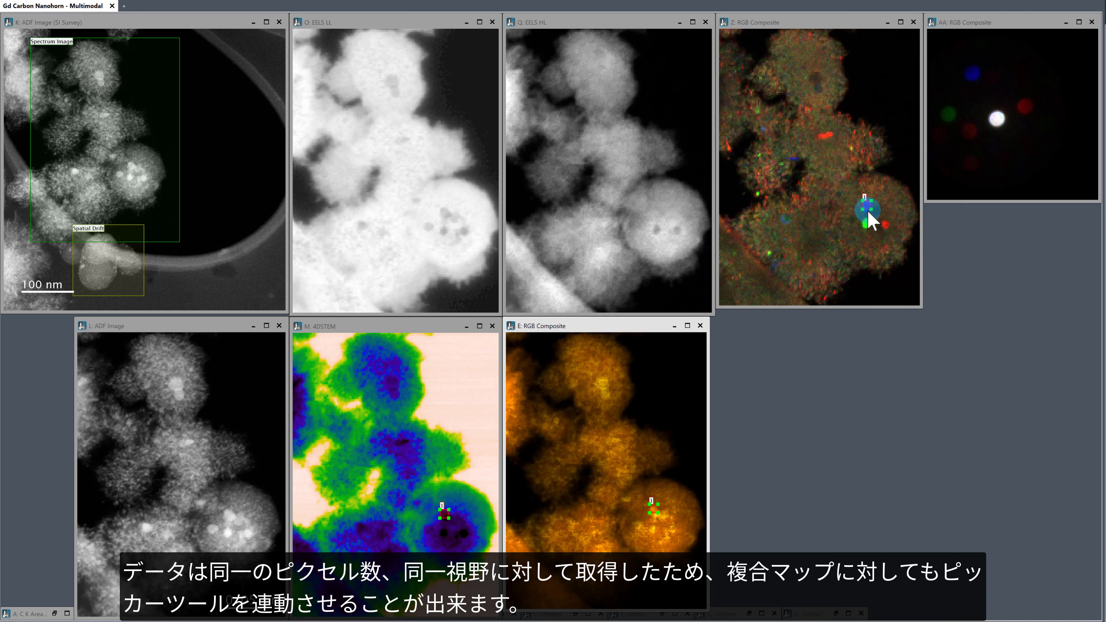
{"action": "left_click", "coordinate": [897, 197]}
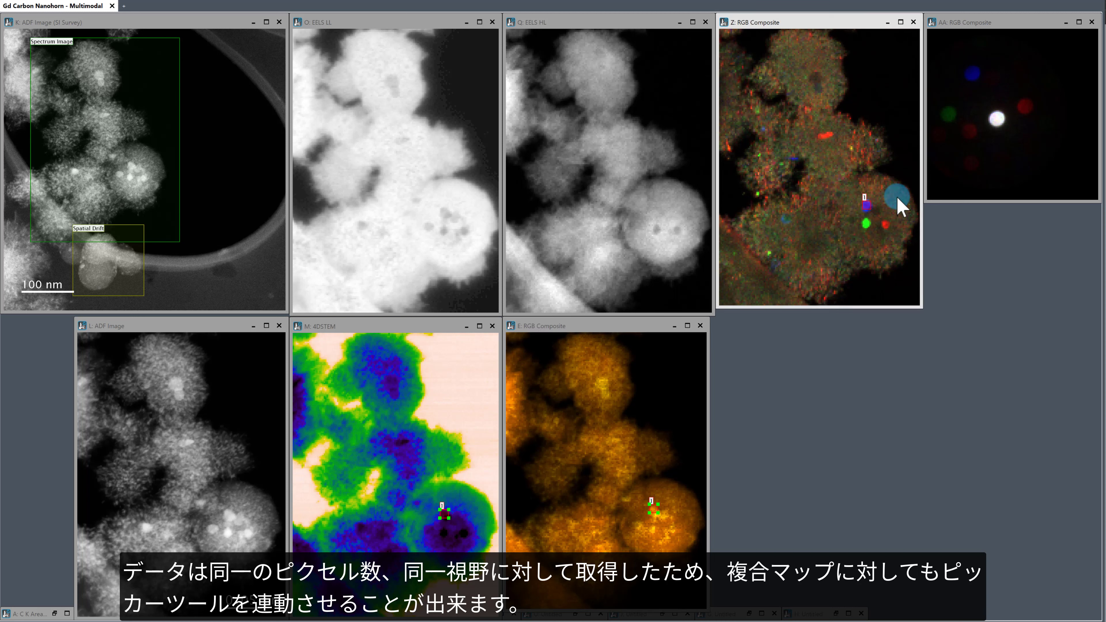
{"action": "scroll", "coordinate": [897, 197], "scroll_direction": "up", "scroll_amount": 2}
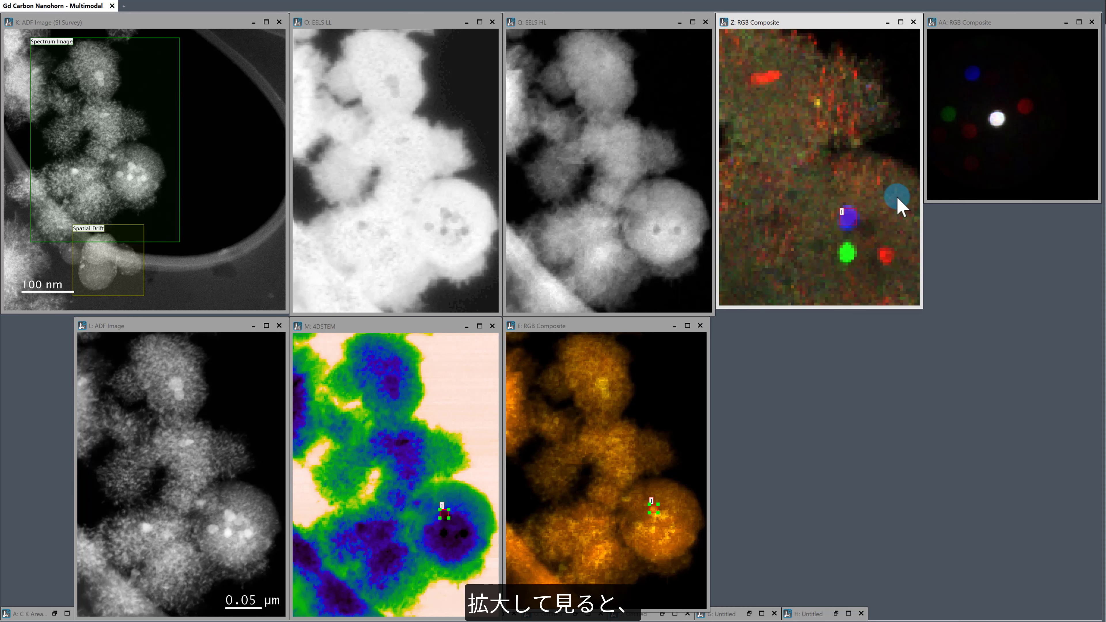
Step: Minimize the 4D STEM map and the smaller ADF image, and move the EELS RGB composite into the space below the EELS LL image
{"action": "right_click", "coordinate": [866, 210]}
{"action": "left_click", "coordinate": [884, 189]}
{"action": "mouse_move", "coordinate": [864, 240]}
{"action": "left_mouse_down"}
{"action": "mouse_move", "coordinate": [827, 178]}
{"action": "mouse_move", "coordinate": [839, 166]}
{"action": "mouse_move", "coordinate": [802, 166]}
{"action": "mouse_move", "coordinate": [799, 253]}
{"action": "mouse_move", "coordinate": [877, 240]}
{"action": "mouse_move", "coordinate": [816, 238]}
{"action": "mouse_move", "coordinate": [799, 167]}
{"action": "left_mouse_up"}
{"action": "right_click", "coordinate": [842, 158]}
{"action": "left_click", "coordinate": [845, 136]}
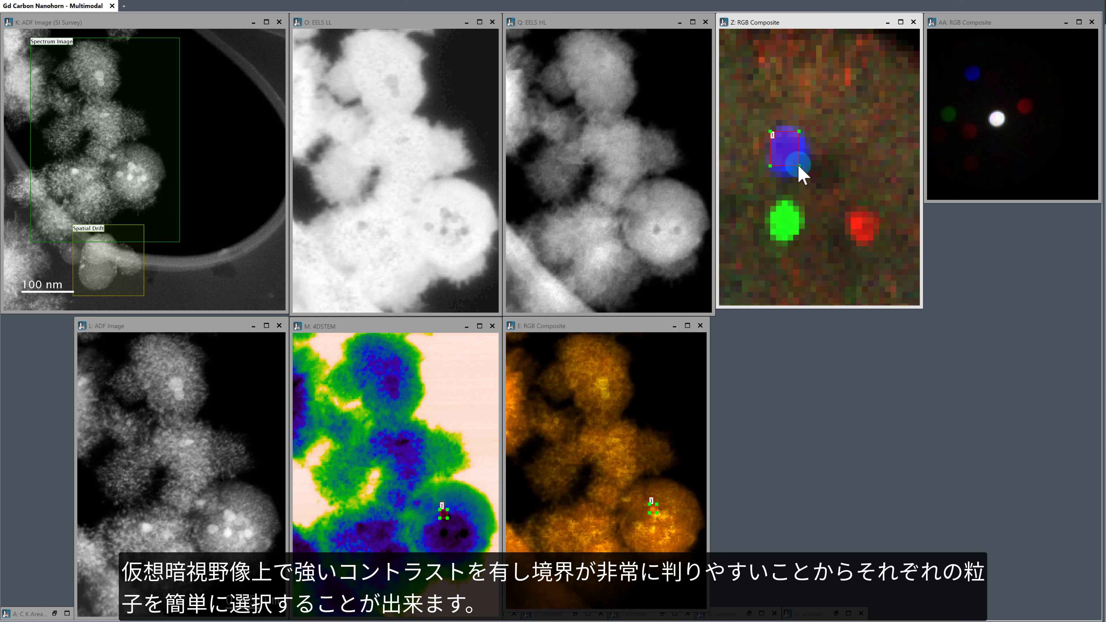
{"action": "left_click", "coordinate": [467, 327]}
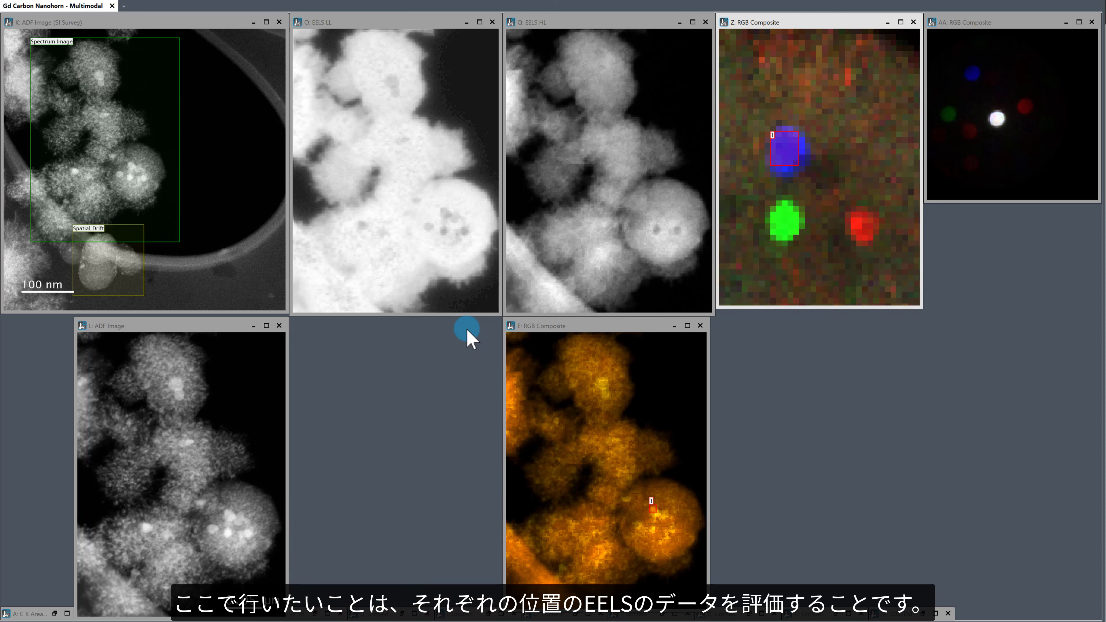
{"action": "left_click", "coordinate": [252, 326]}
{"action": "left_click_drag", "start_coordinate": [578, 328], "coordinate": [363, 331]}
Step: Link the picker from the dark-field composite to the EELS HL dataset and reposition it over the blue particle
{"action": "left_click", "coordinate": [788, 144]}
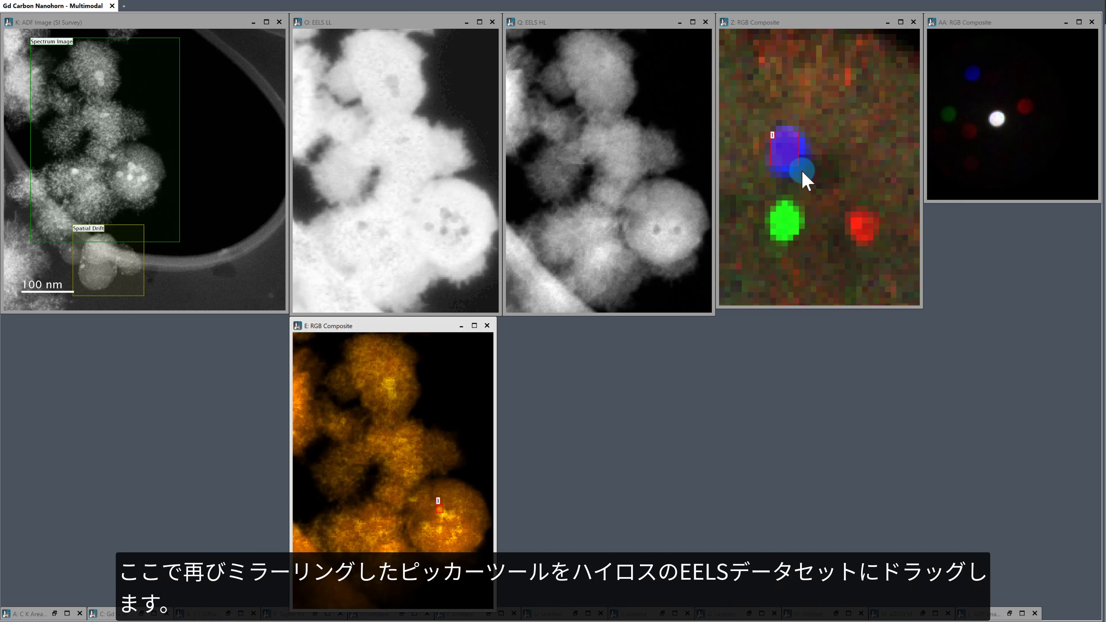
{"action": "left_click_drag", "start_coordinate": [802, 171], "coordinate": [661, 222]}
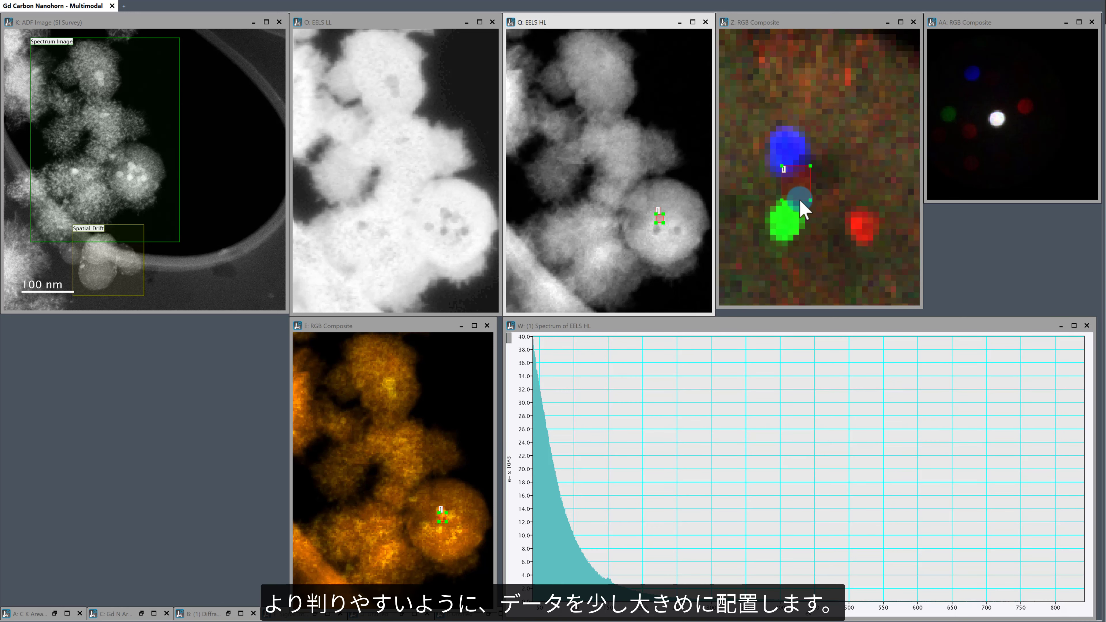
{"action": "left_click", "coordinate": [796, 181]}
{"action": "left_click_drag", "start_coordinate": [798, 183], "coordinate": [786, 152]}
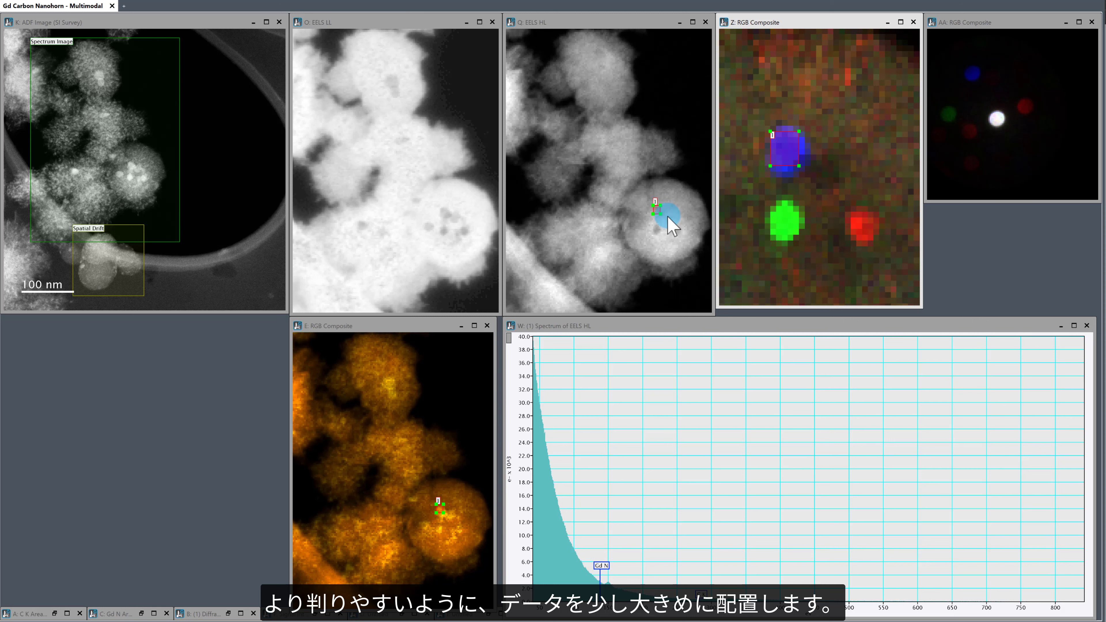
Step: Place the EELS RGB composite below the ADF survey image, with the EELS HL spectrum beside it widened to fill the remaining width
{"action": "left_click_drag", "start_coordinate": [407, 330], "coordinate": [217, 329]}
{"action": "left_click", "coordinate": [358, 477]}
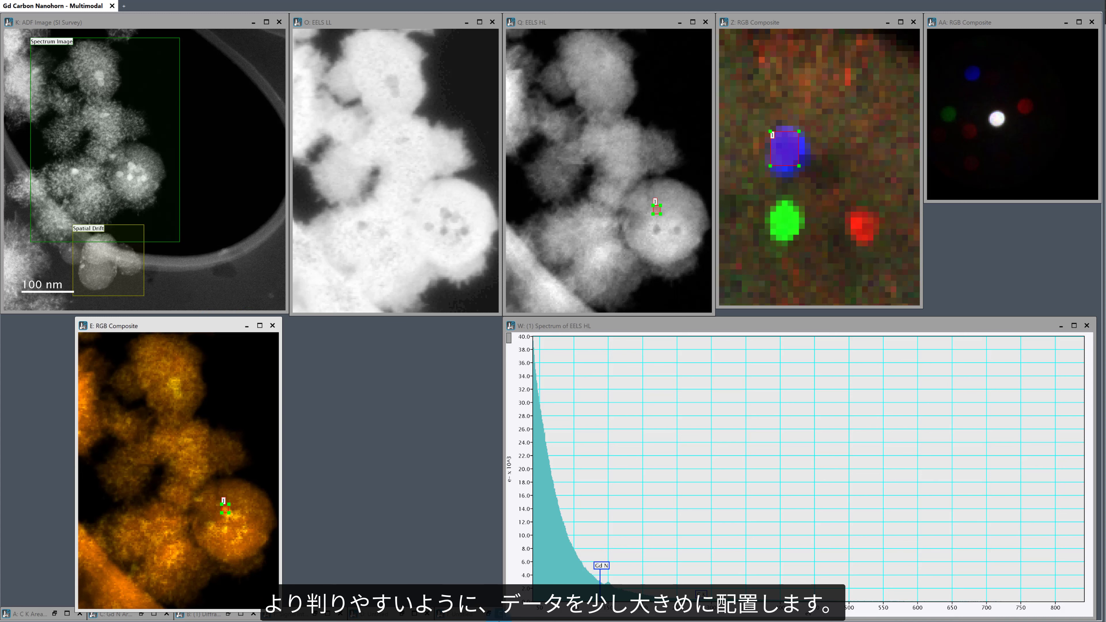
{"action": "left_click_drag", "start_coordinate": [563, 323], "coordinate": [348, 324]}
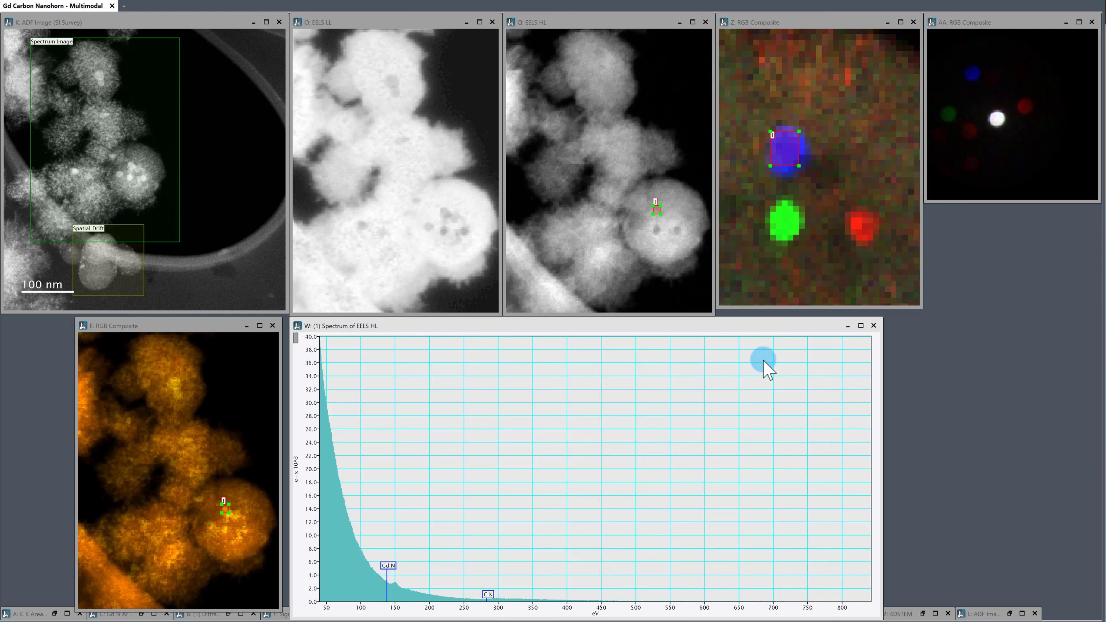
{"action": "left_click_drag", "start_coordinate": [867, 365], "coordinate": [1087, 376]}
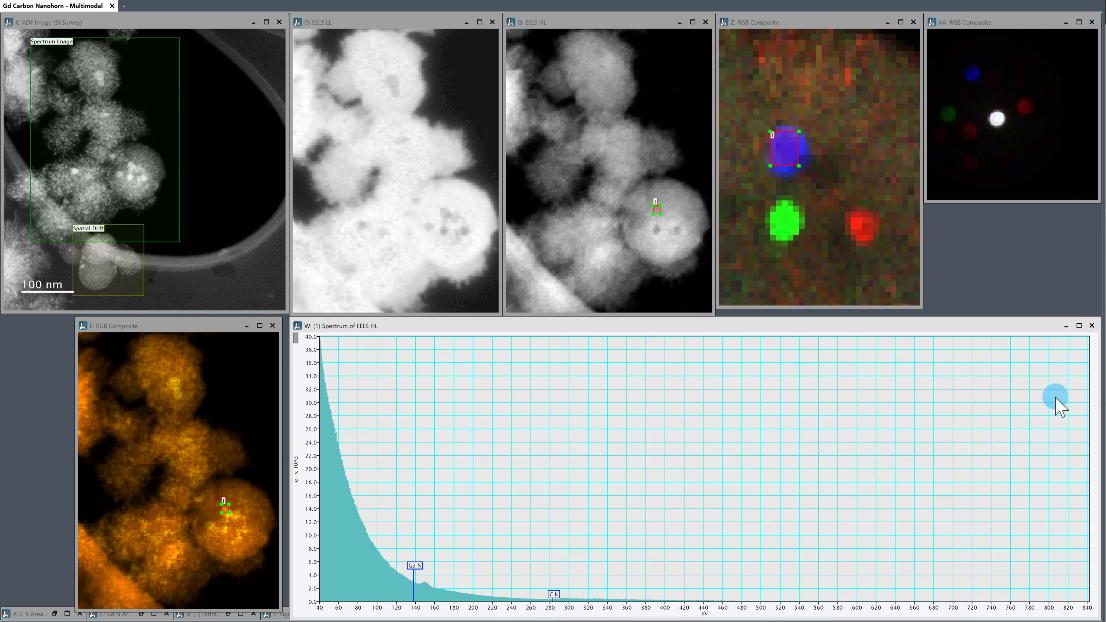
Step: Shrink the picker on the blue particle to a few pixels and scale the EELS HL spectrum around the Gd N and C K edges
{"action": "left_click_drag", "start_coordinate": [306, 592], "coordinate": [302, 520]}
{"action": "left_click_drag", "start_coordinate": [527, 614], "coordinate": [578, 613]}
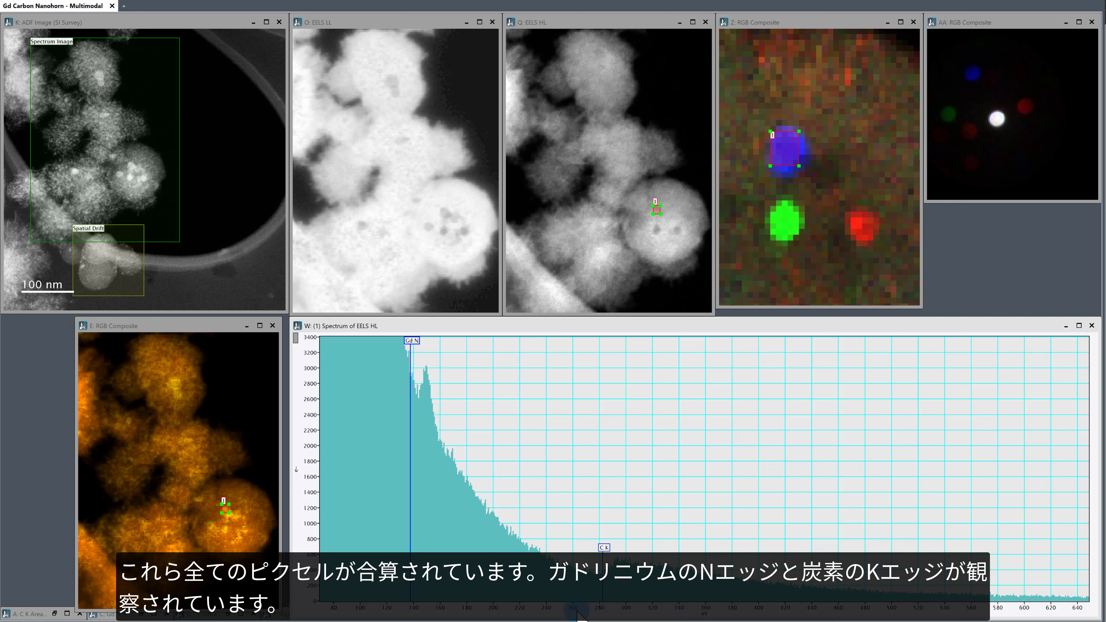
{"action": "left_click", "coordinate": [801, 171]}
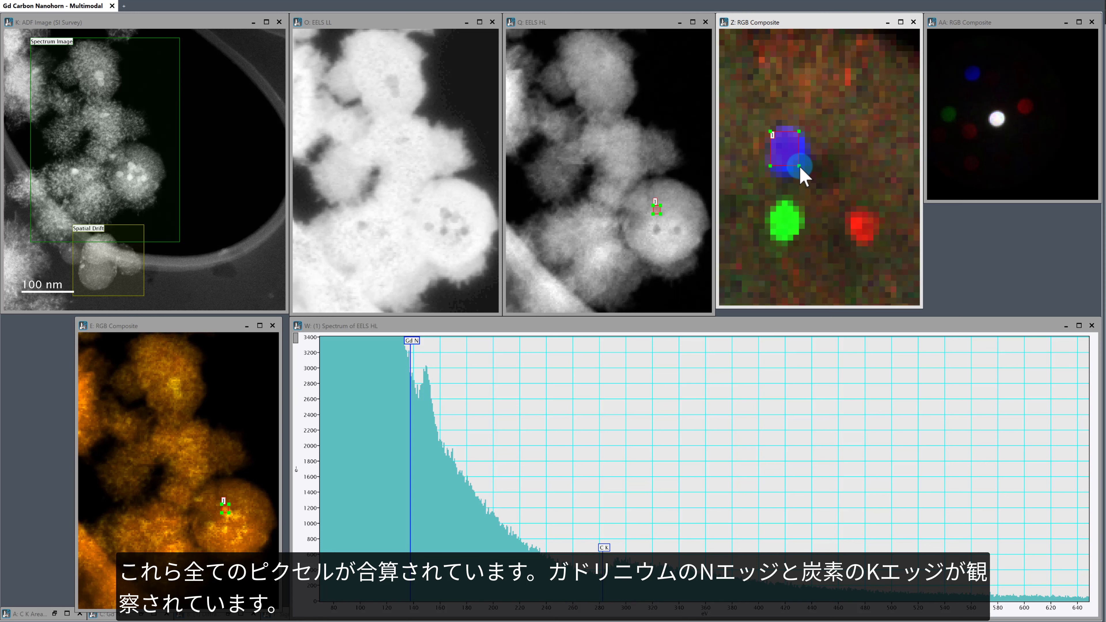
{"action": "left_click_drag", "start_coordinate": [799, 167], "coordinate": [795, 157]}
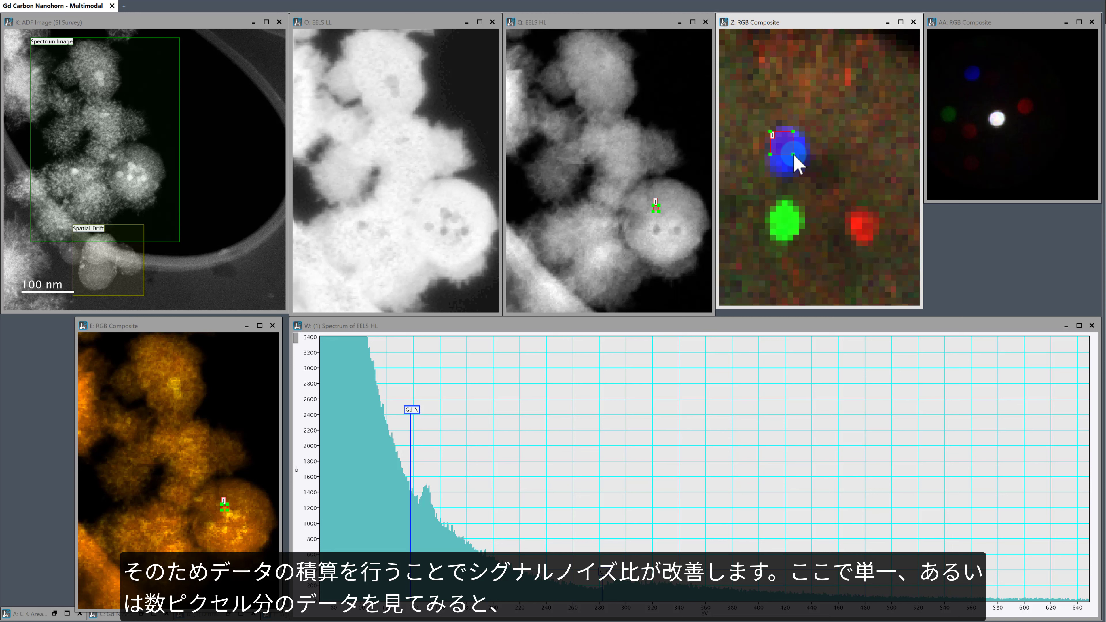
{"action": "left_click_drag", "start_coordinate": [797, 163], "coordinate": [781, 143]}
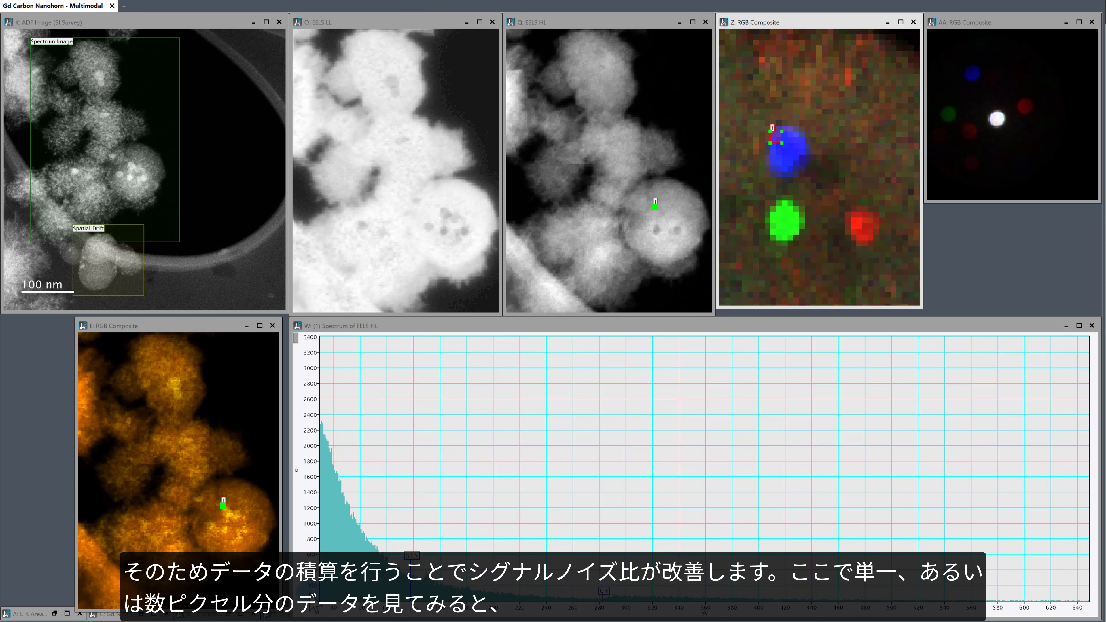
{"action": "left_click_drag", "start_coordinate": [306, 585], "coordinate": [305, 507]}
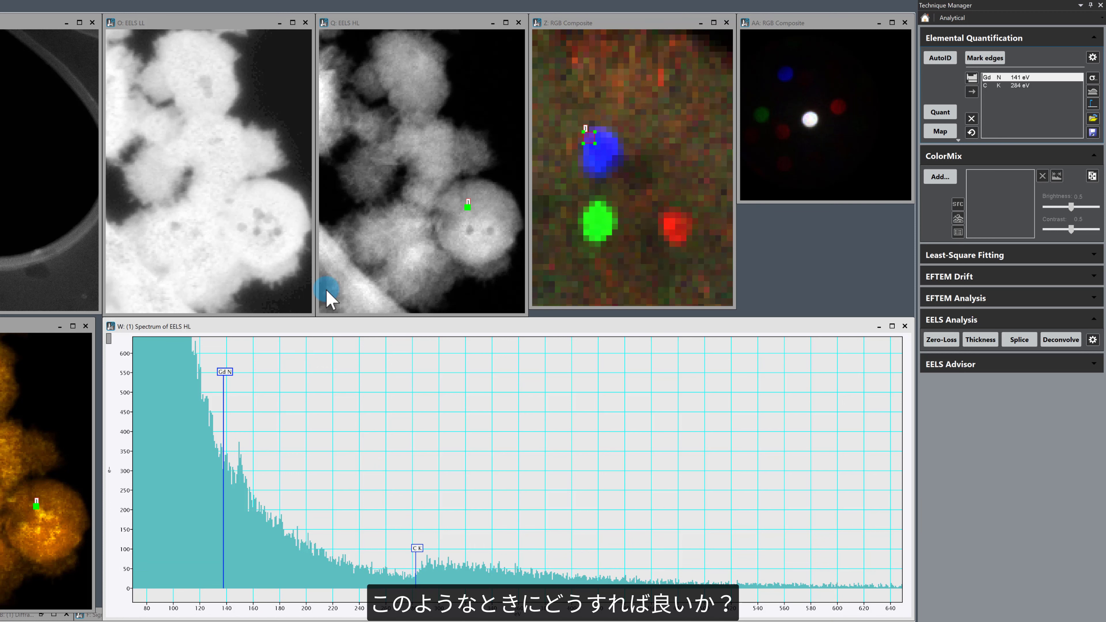
Step: Run the MSA Simple Denoise analysis from the Data Fit technique on the EELS HL dataset
{"action": "left_click", "coordinate": [395, 25]}
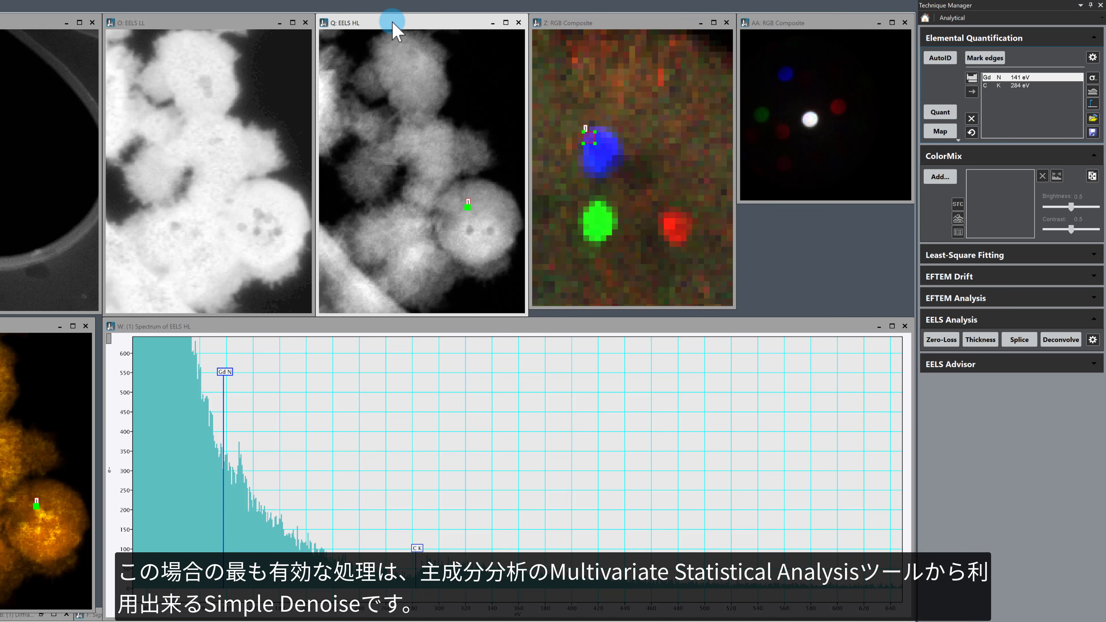
{"action": "left_click", "coordinate": [925, 19]}
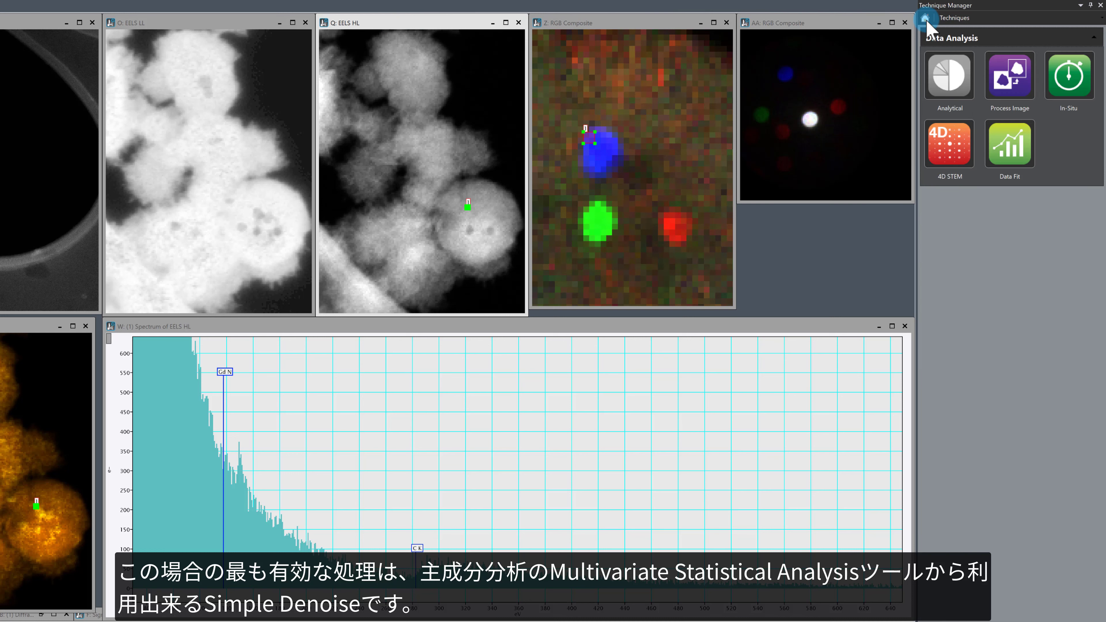
{"action": "left_click", "coordinate": [1010, 147]}
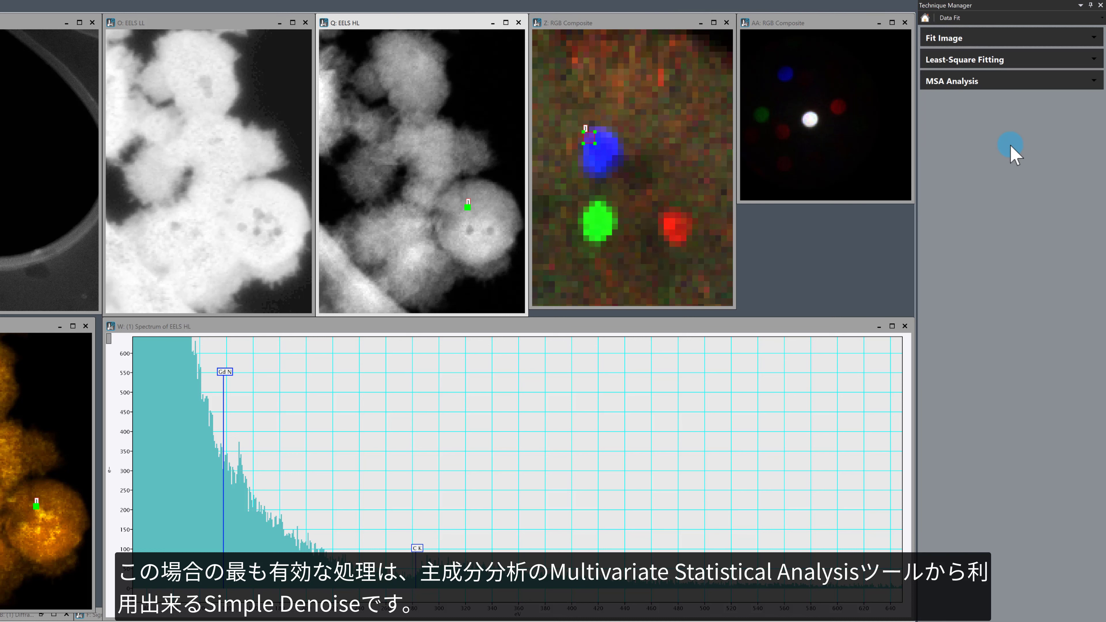
{"action": "left_click", "coordinate": [951, 82]}
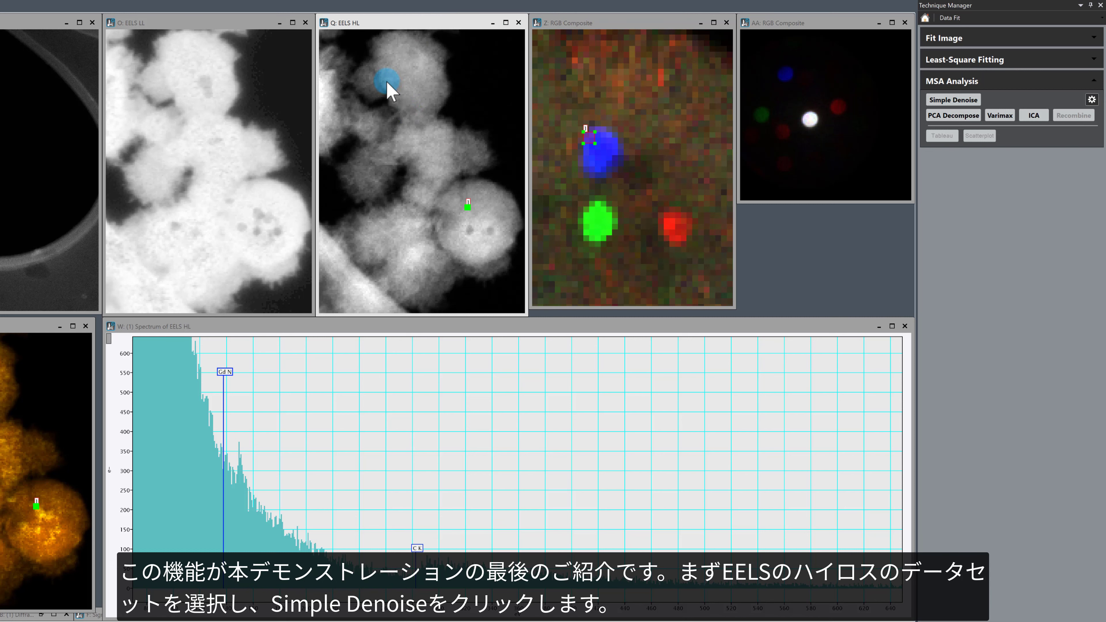
{"action": "left_click", "coordinate": [953, 100]}
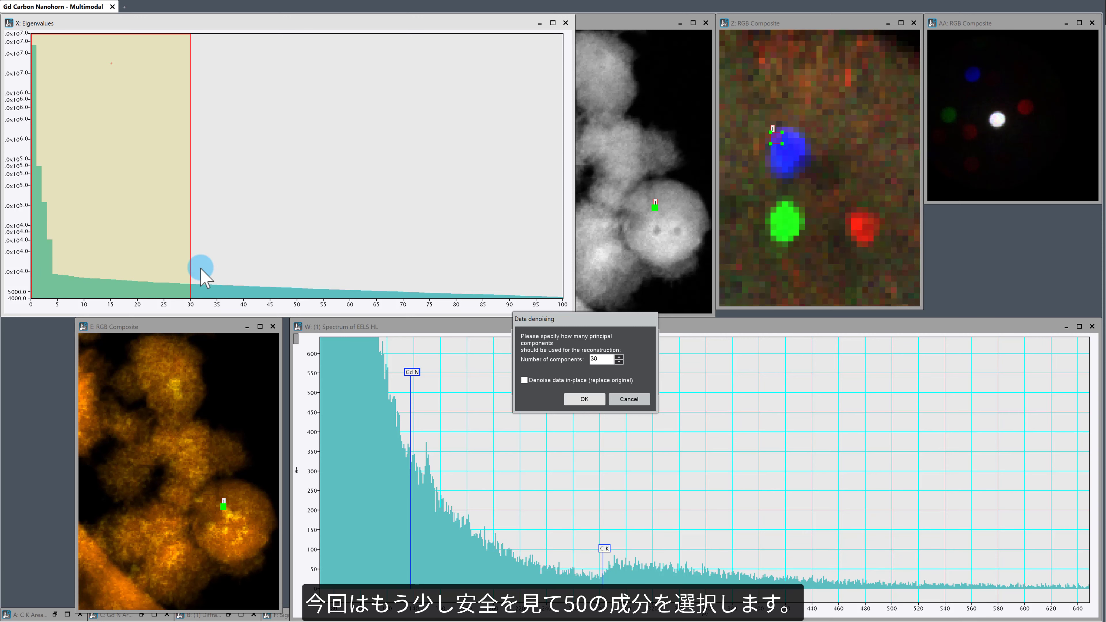
Step: Set the number of principal components to 50 and create the denoised reconstruction as a separate dataset
{"action": "double_click", "coordinate": [600, 358]}
{"action": "type", "text": "5"}
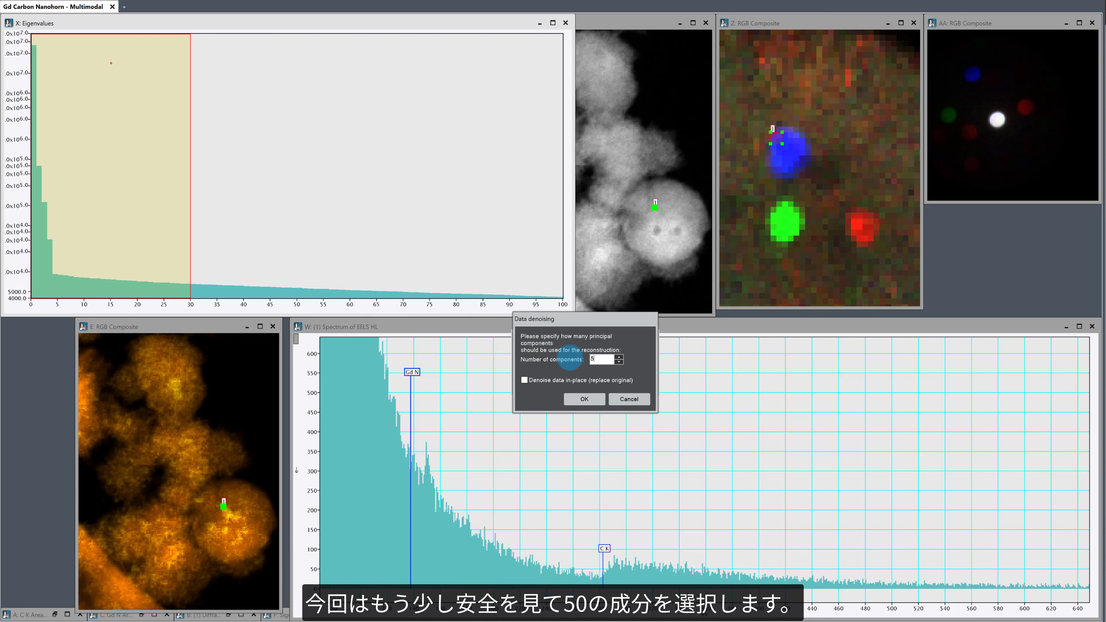
{"action": "type", "text": "0"}
{"action": "left_click", "coordinate": [595, 400]}
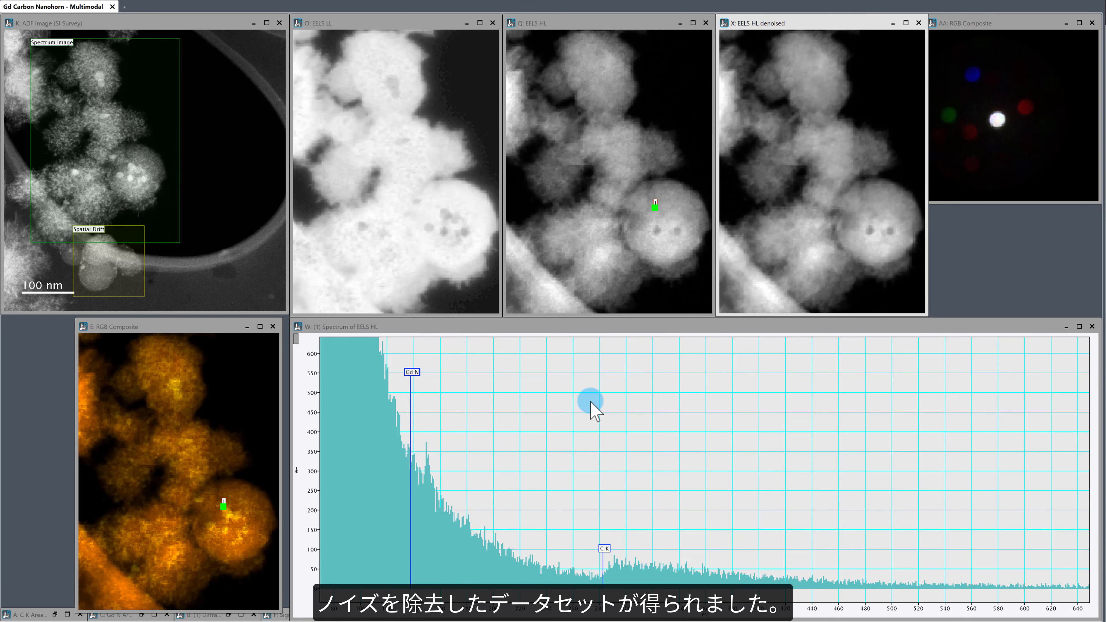
Step: Reposition the picker on EELS HL, link it to the EELS HL denoised dataset and expand the intensity scale of its spectrum
{"action": "left_click_drag", "start_coordinate": [657, 209], "coordinate": [656, 213]}
{"action": "left_click_drag", "start_coordinate": [661, 223], "coordinate": [875, 219]}
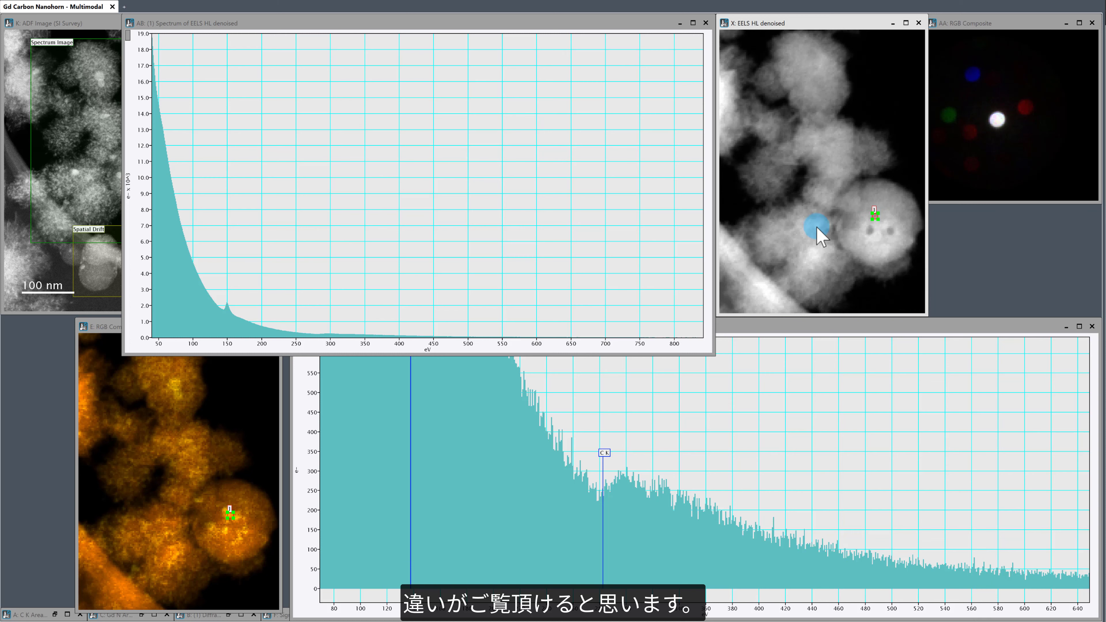
{"action": "left_click_drag", "start_coordinate": [142, 320], "coordinate": [128, 222]}
{"action": "left_click", "coordinate": [325, 261]}
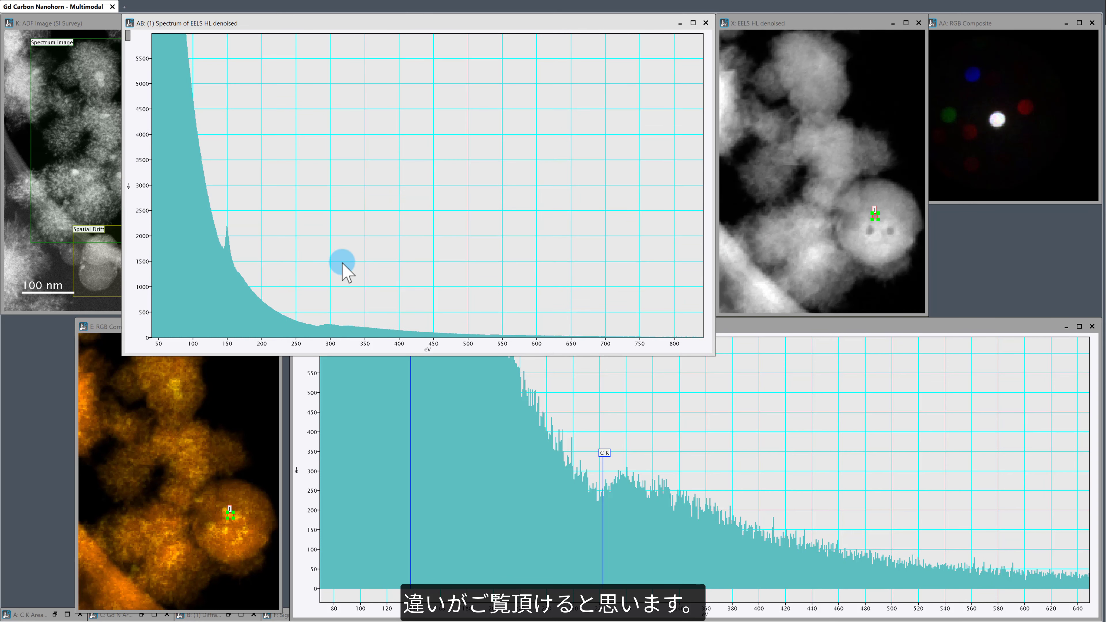
Step: Overlay the denoised picker spectrum on the raw EELS HL spectrum and scale the combined plot around the Gd N edge
{"action": "left_click_drag", "start_coordinate": [365, 22], "coordinate": [440, 115]}
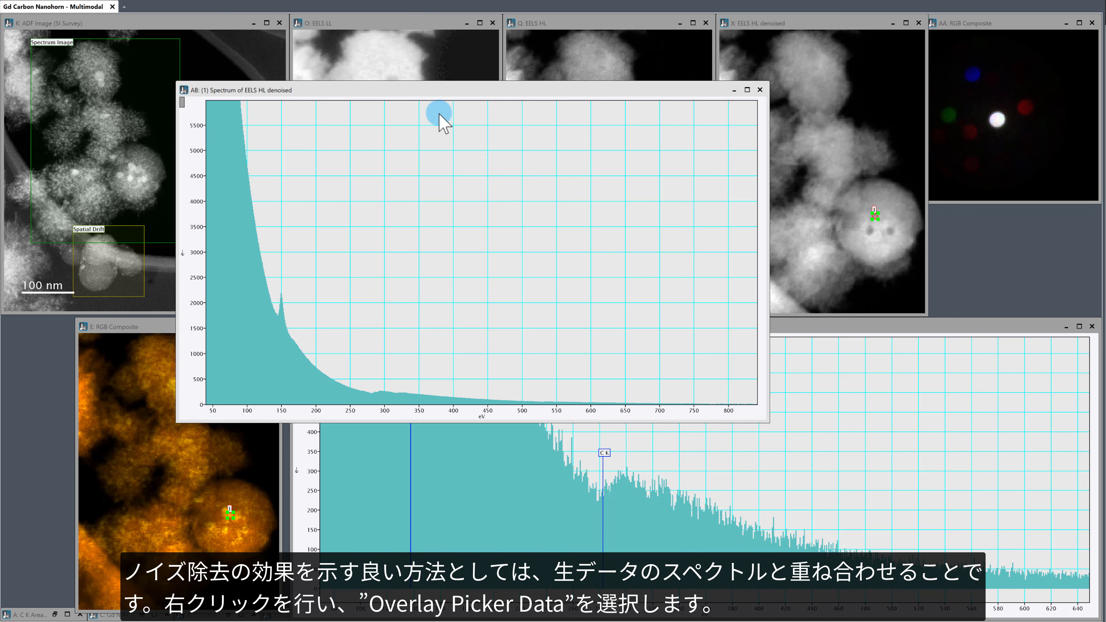
{"action": "right_click", "coordinate": [564, 270]}
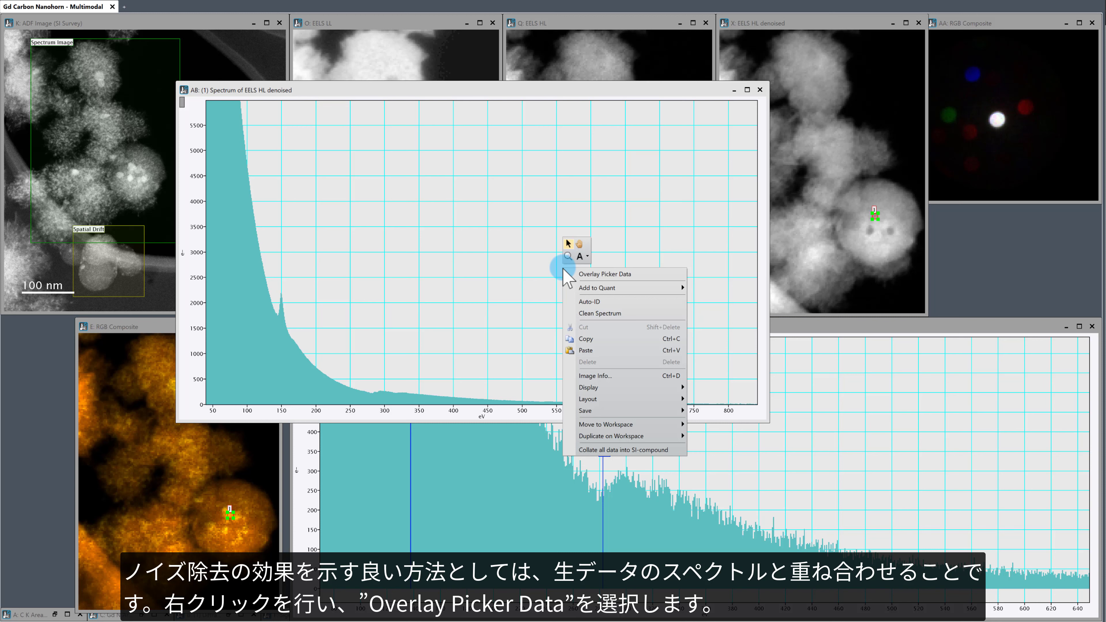
{"action": "left_click", "coordinate": [635, 275]}
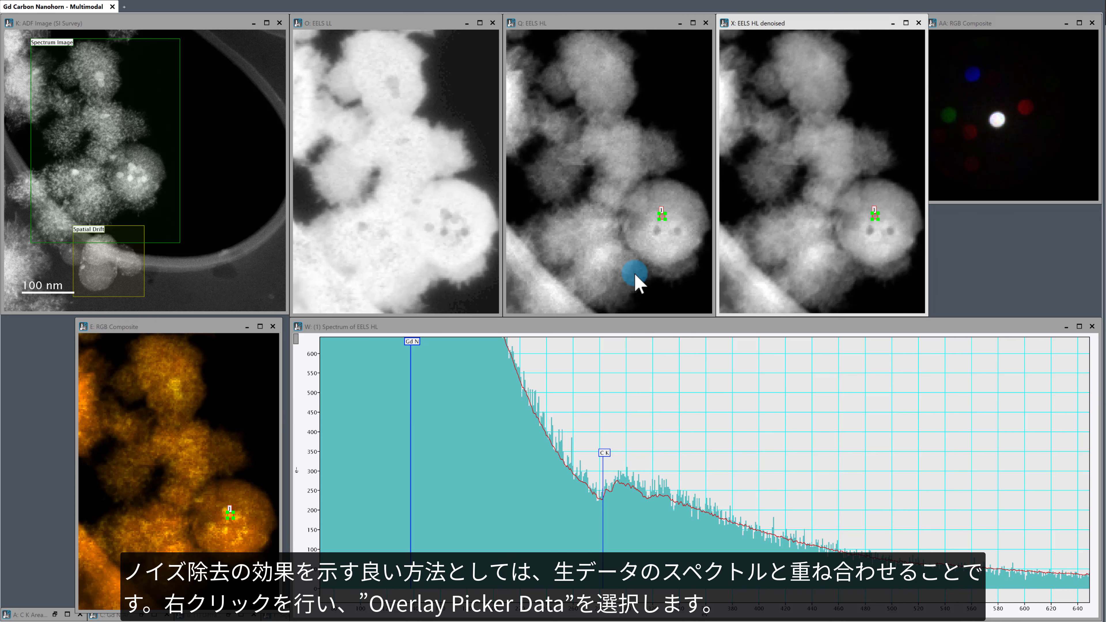
{"action": "left_click", "coordinate": [600, 405]}
{"action": "key", "text": "Home"}
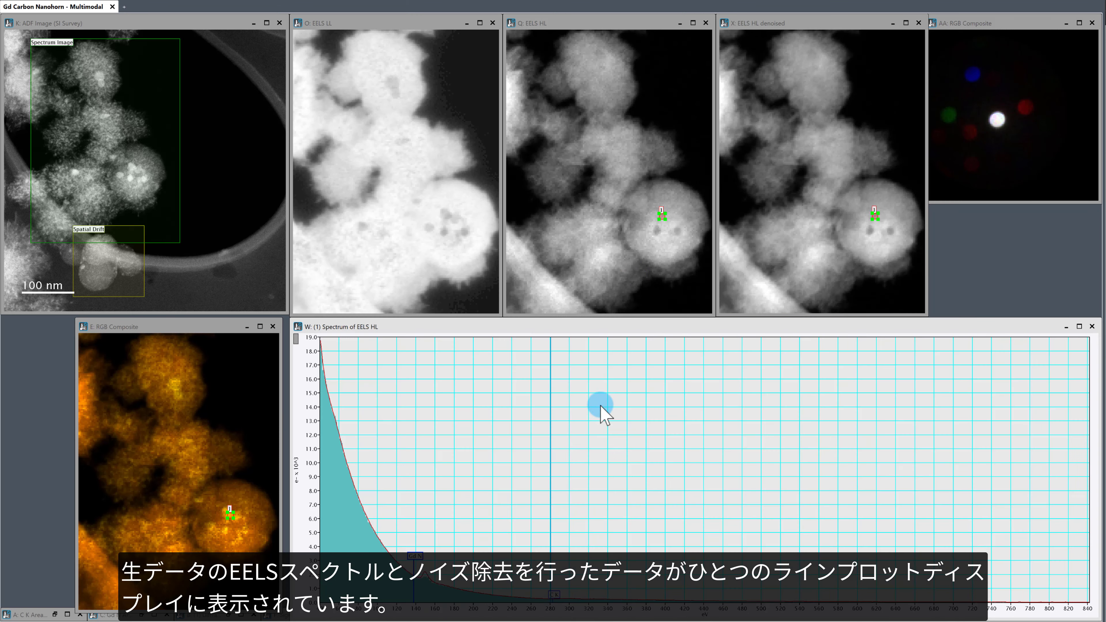
{"action": "left_click_drag", "start_coordinate": [307, 584], "coordinate": [307, 457]}
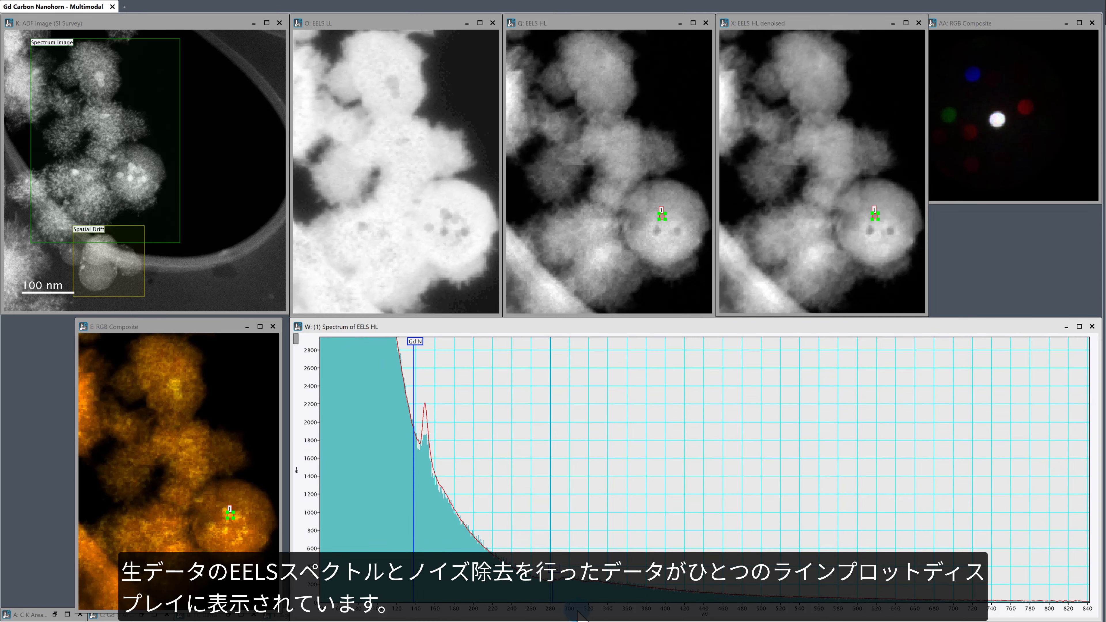
{"action": "left_click_drag", "start_coordinate": [578, 614], "coordinate": [583, 615]}
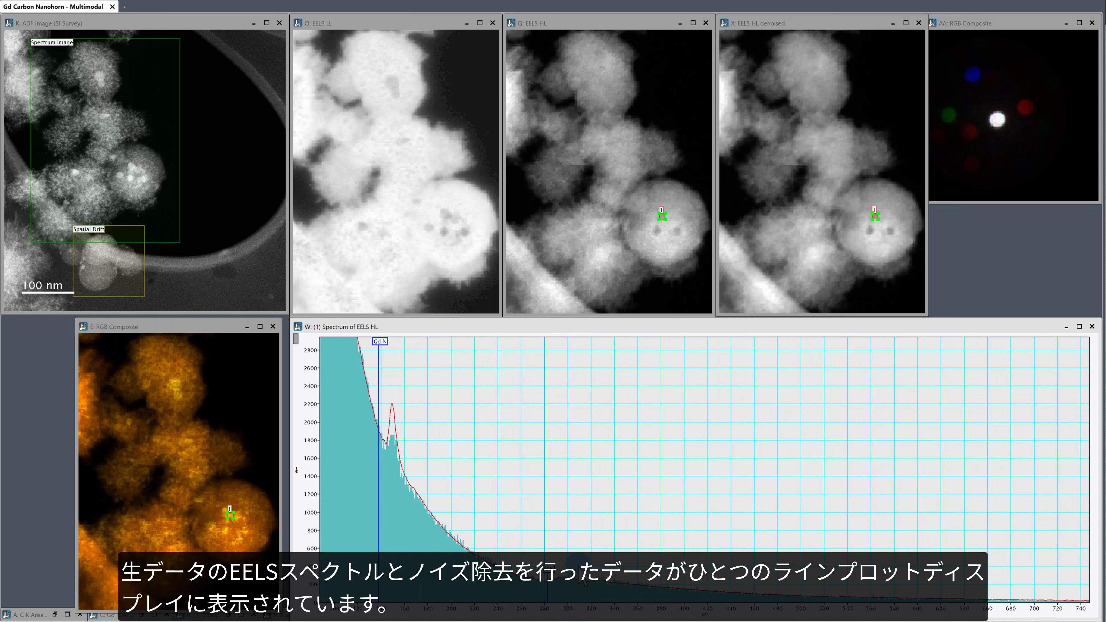
Step: Rename the overlaid slice Slice1 of the EELS HL spectrum as denoise in its line plot display settings
{"action": "right_click", "coordinate": [568, 448]}
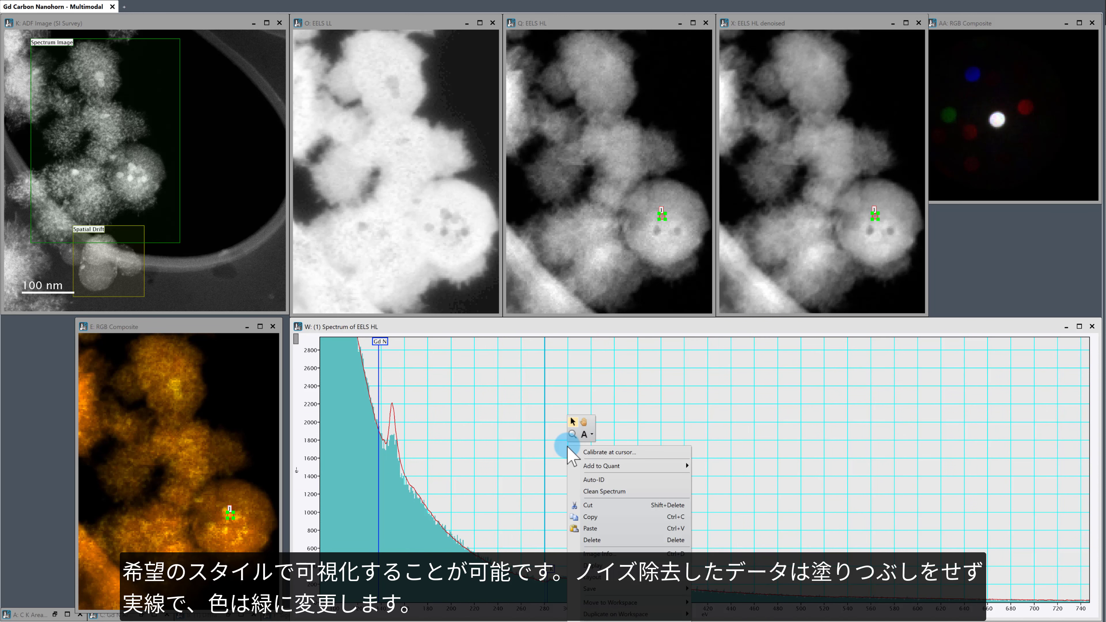
{"action": "left_click", "coordinate": [648, 554]}
{"action": "left_click", "coordinate": [551, 358]}
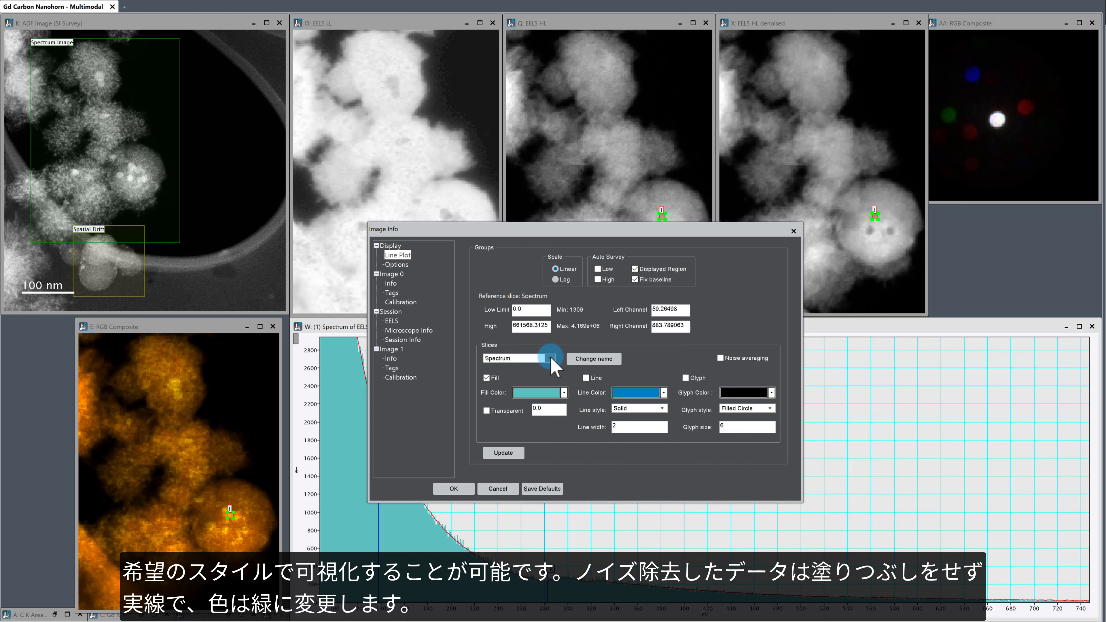
{"action": "left_click", "coordinate": [556, 368]}
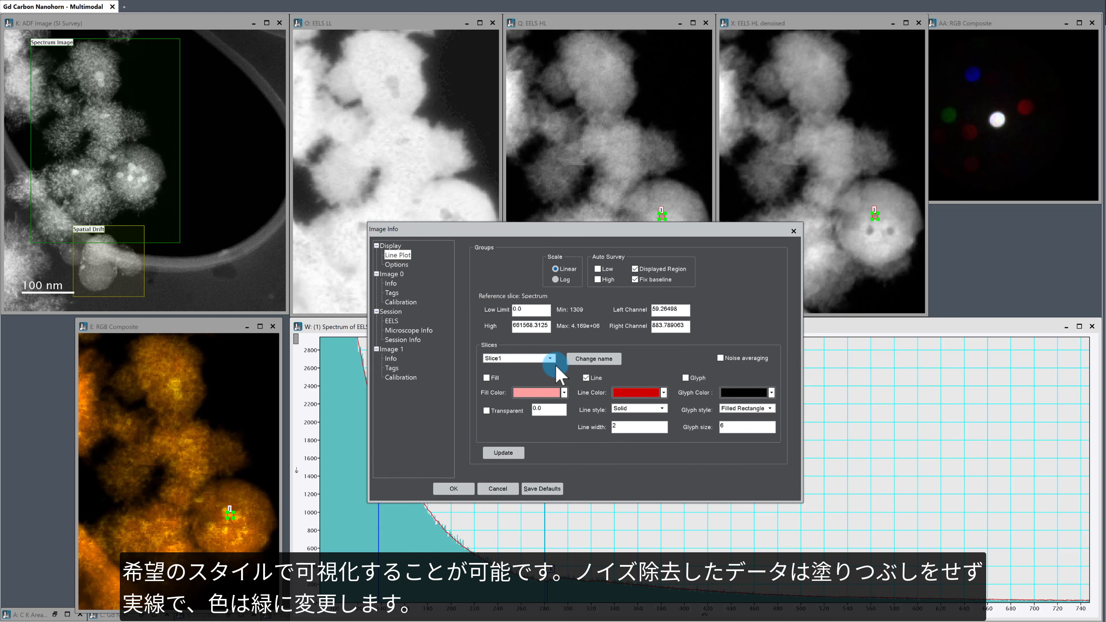
{"action": "left_click", "coordinate": [594, 359]}
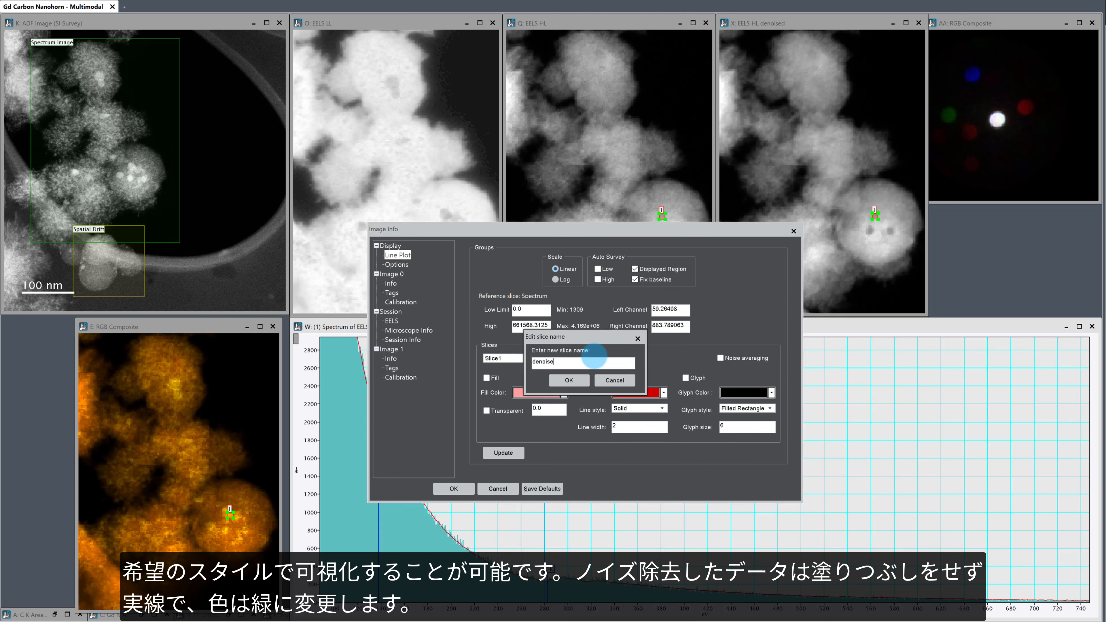
{"action": "left_click", "coordinate": [569, 380]}
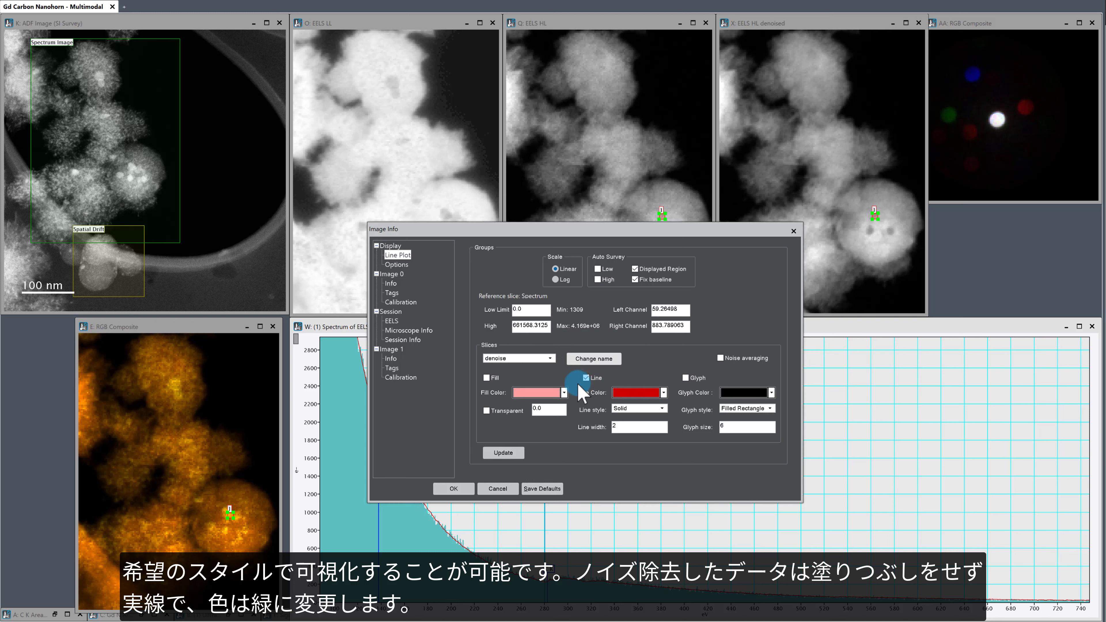
Step: Set the line color of the denoise slice to green and update the plot
{"action": "left_click", "coordinate": [663, 393]}
{"action": "left_click", "coordinate": [636, 417]}
{"action": "left_click", "coordinate": [503, 453]}
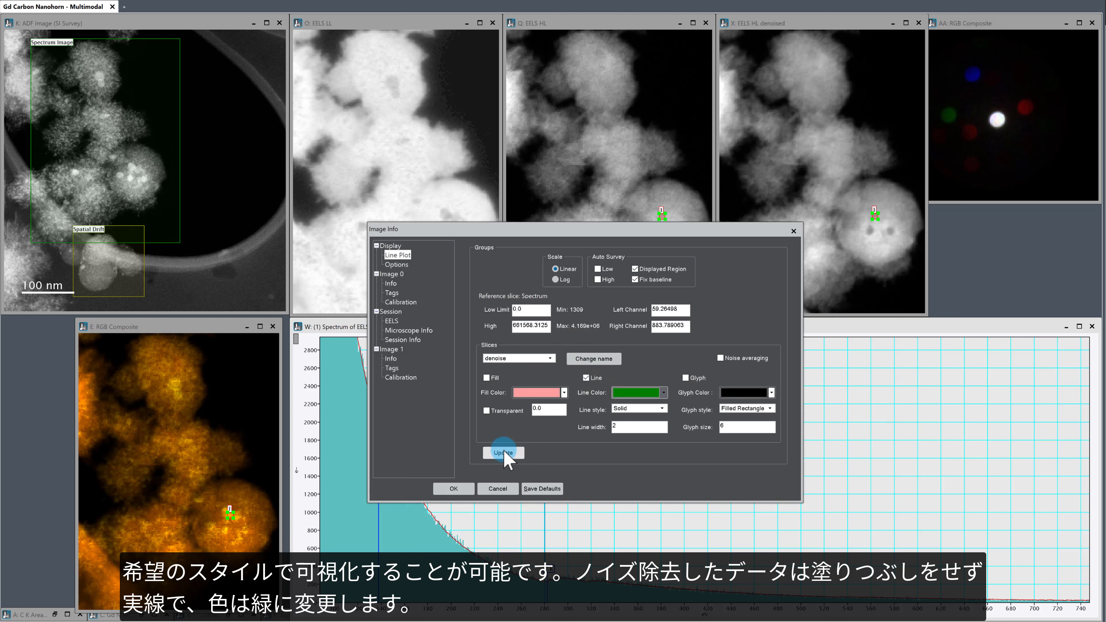
Step: Switch the display of the original Spectrum slice from fill to glyph markers
{"action": "left_click", "coordinate": [550, 358]}
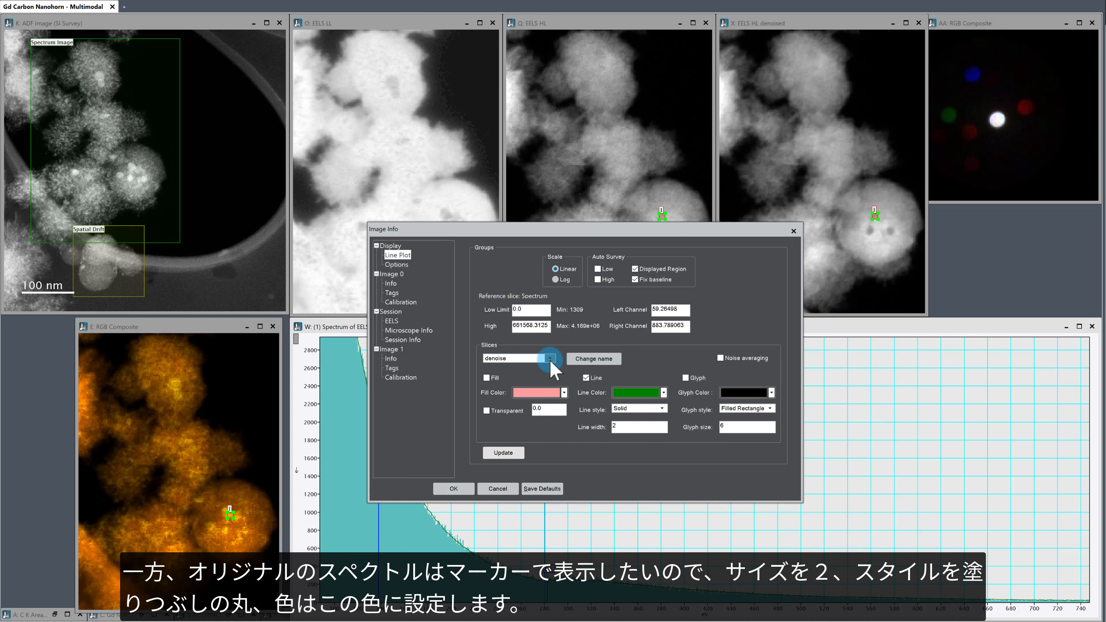
{"action": "left_click", "coordinate": [539, 371]}
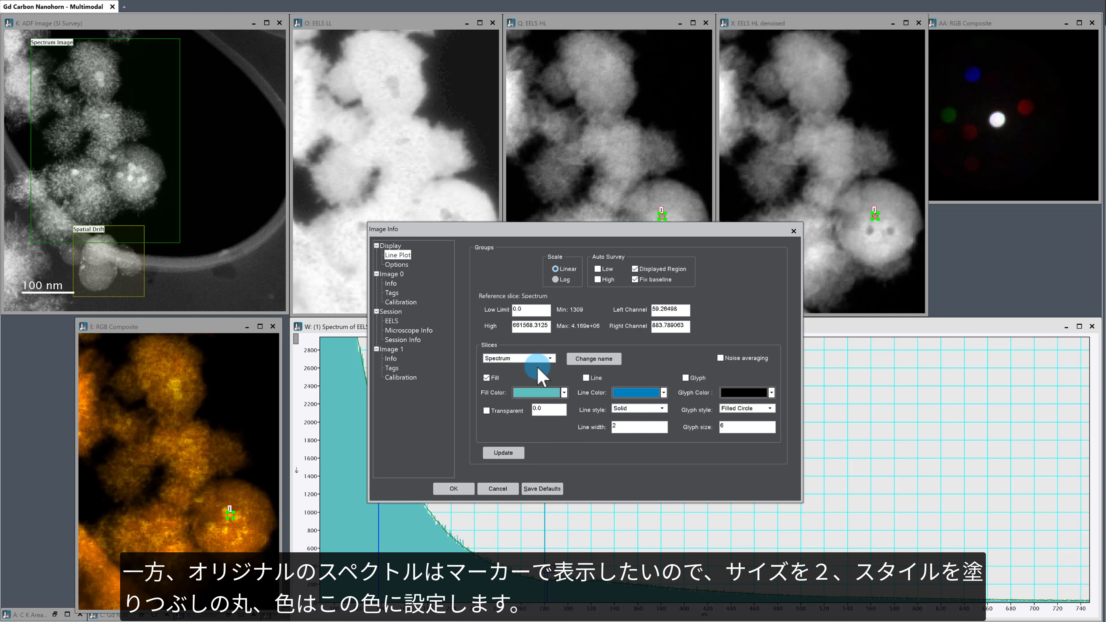
{"action": "left_click", "coordinate": [489, 378]}
{"action": "left_click", "coordinate": [689, 379]}
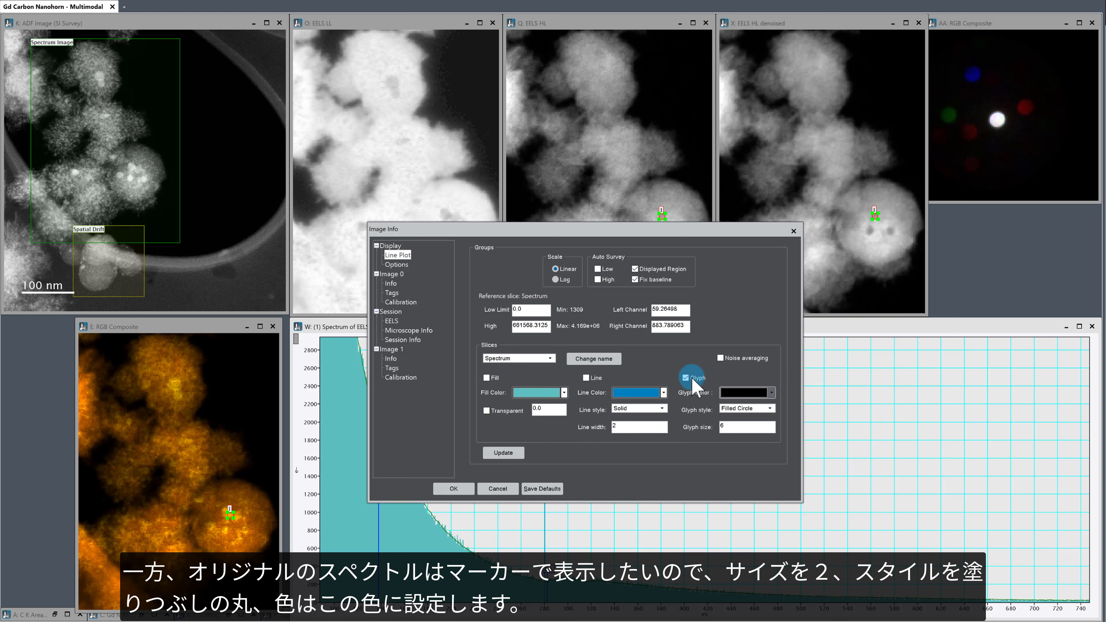
Step: Set the Spectrum slice's glyphs to teal filled circles of size 2, update the plot and accept the display settings
{"action": "left_click", "coordinate": [770, 408]}
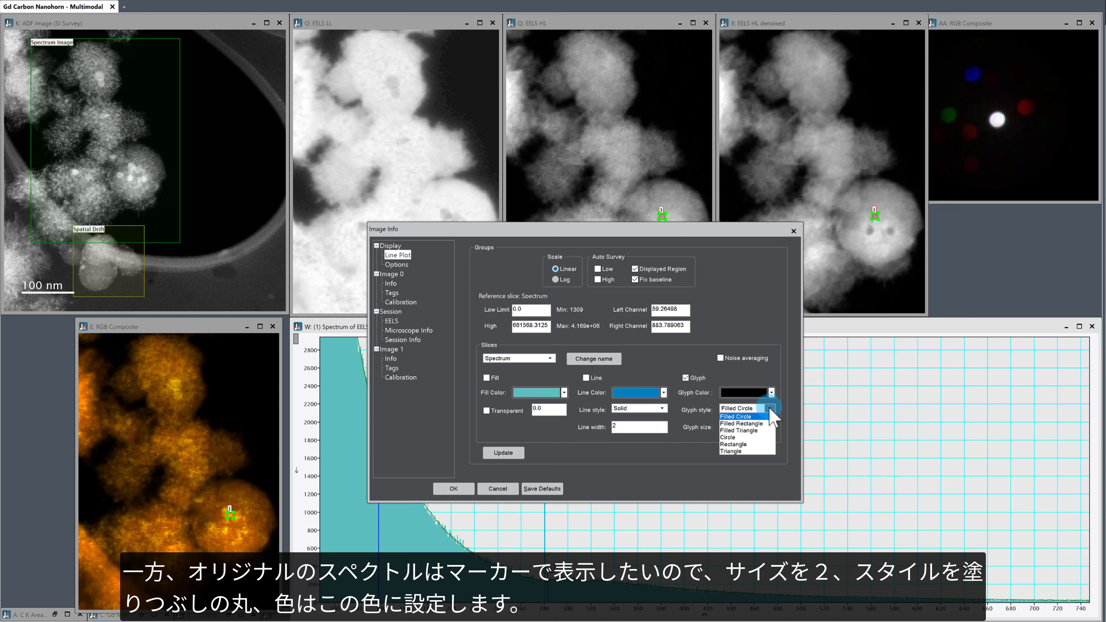
{"action": "left_click", "coordinate": [770, 416]}
{"action": "left_click", "coordinate": [771, 393]}
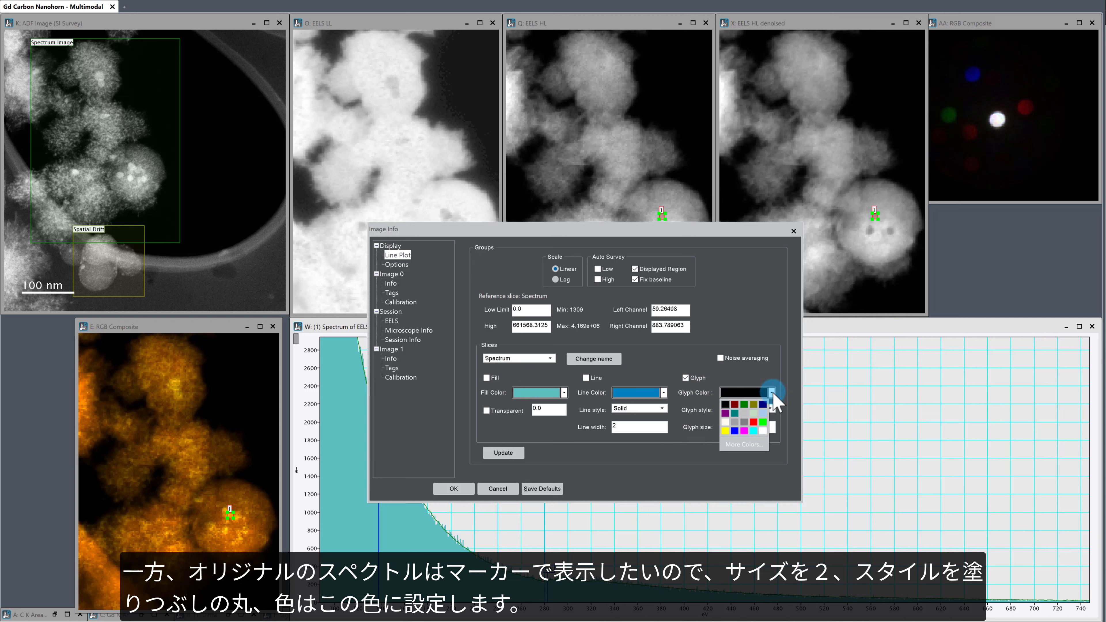
{"action": "left_click", "coordinate": [744, 405]}
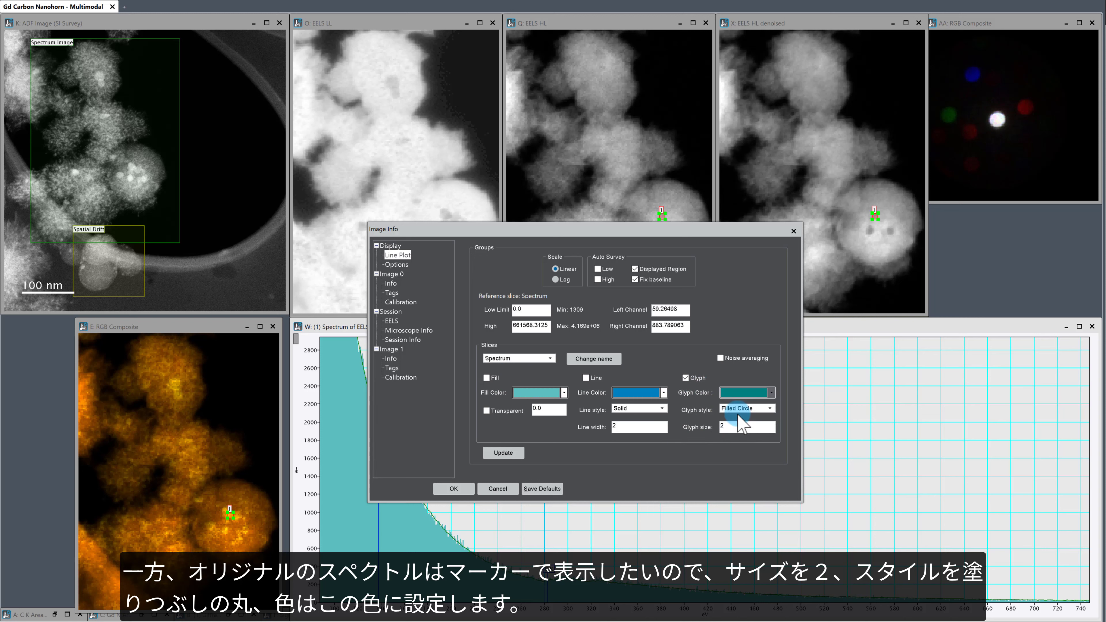
{"action": "left_click", "coordinate": [496, 453]}
{"action": "left_click", "coordinate": [453, 489]}
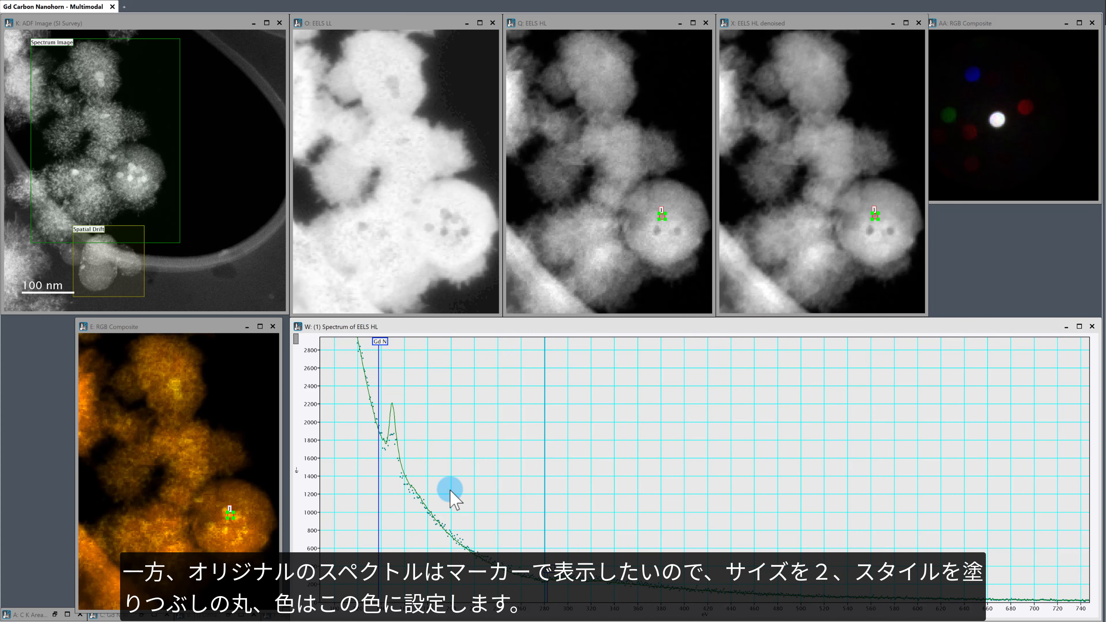
Step: Split the EELS HL spectrum plot into two panes and scale the wider one around the C K edge
{"action": "left_click_drag", "start_coordinate": [296, 339], "coordinate": [495, 409]}
{"action": "left_click_drag", "start_coordinate": [605, 610], "coordinate": [667, 615]}
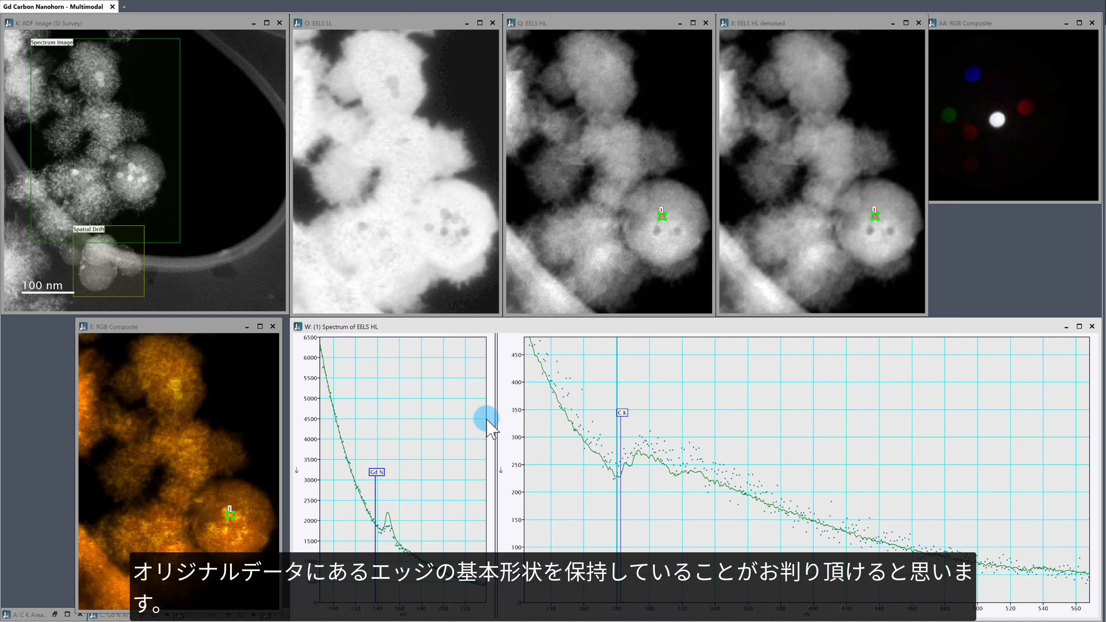
{"action": "left_click_drag", "start_coordinate": [508, 406], "coordinate": [511, 422]}
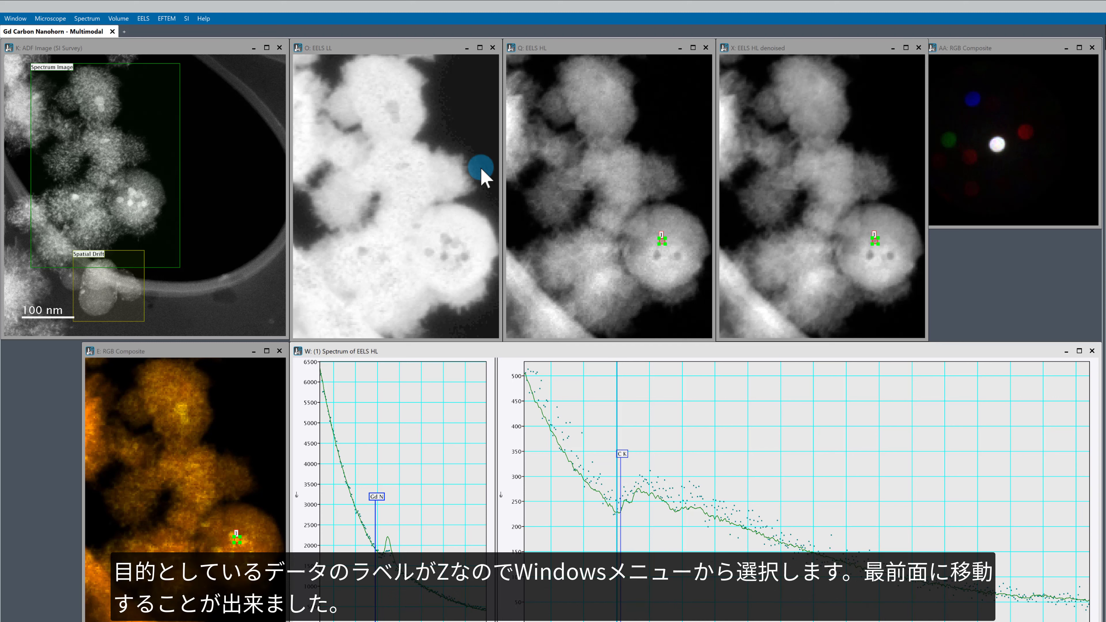
Step: Bring the Z: RGB Composite image to the front, align it over EELS HL denoised and enlarge its window to cover that image
{"action": "left_click", "coordinate": [11, 20]}
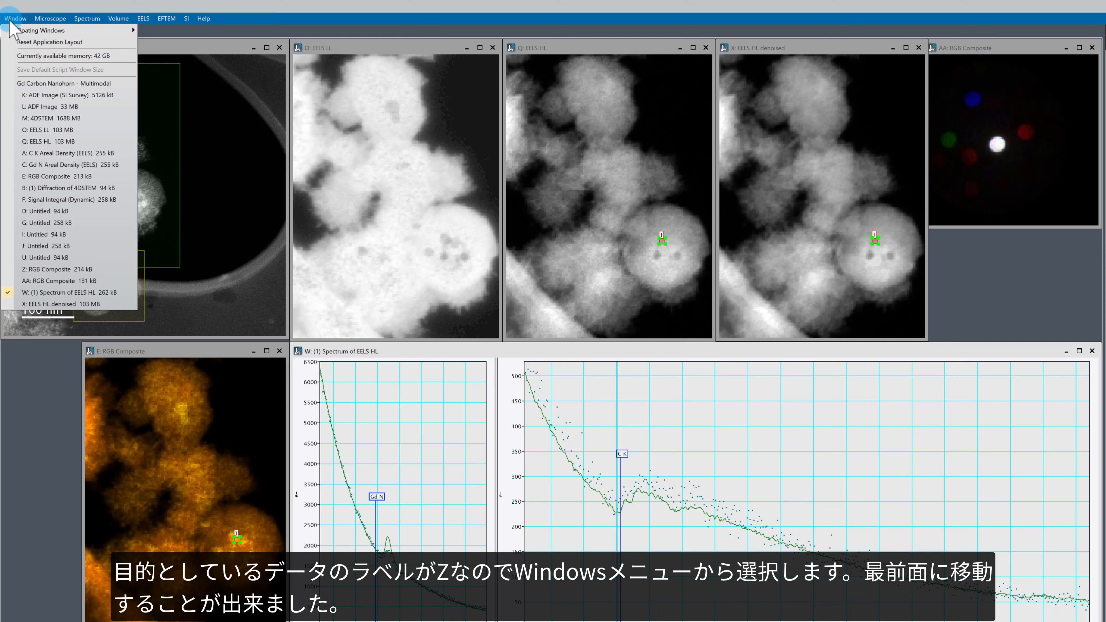
{"action": "left_click", "coordinate": [86, 269]}
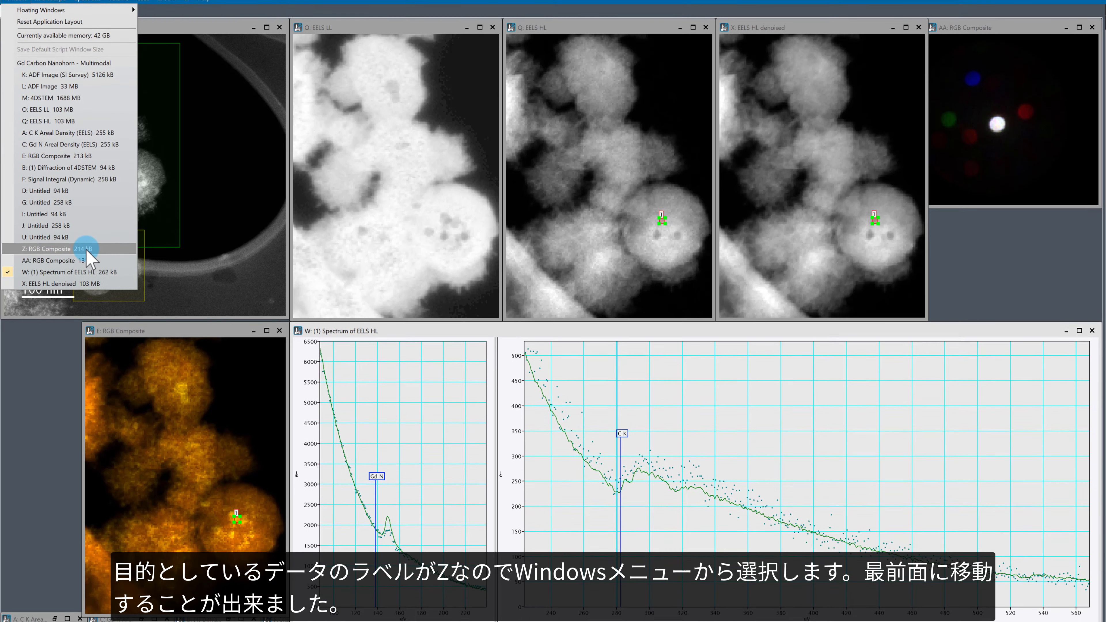
{"action": "left_click", "coordinate": [86, 270]}
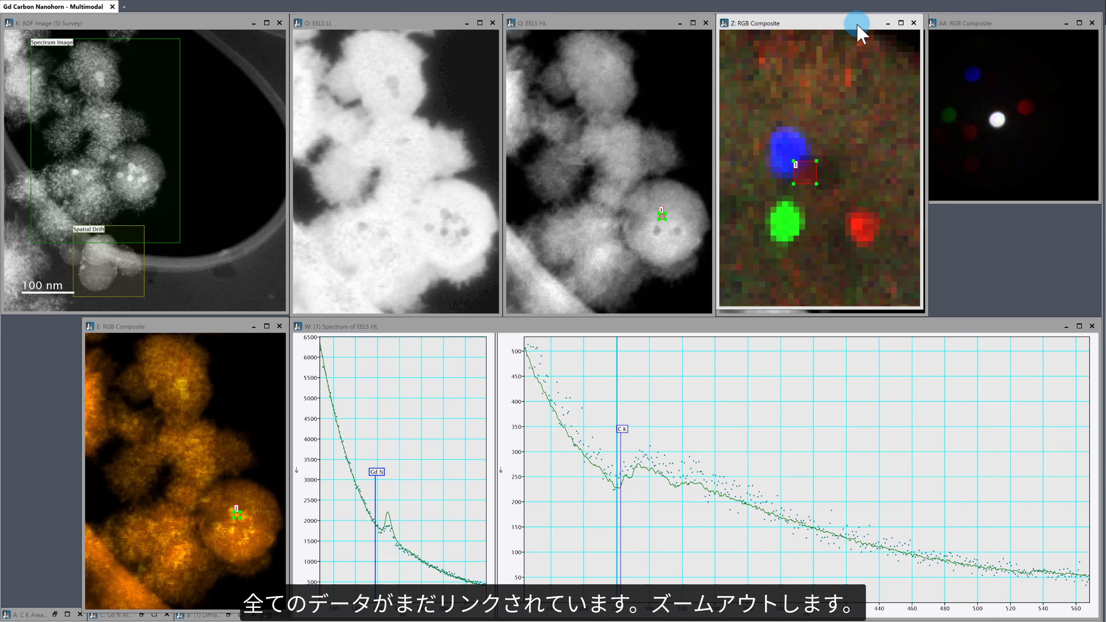
{"action": "left_click_drag", "start_coordinate": [857, 32], "coordinate": [863, 31]}
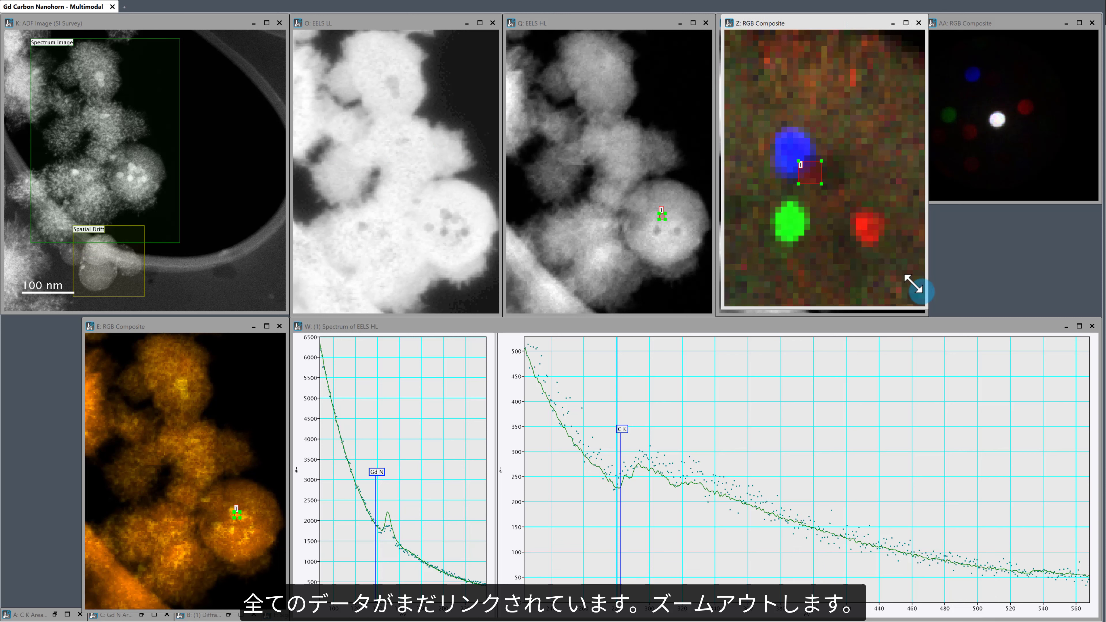
{"action": "left_click_drag", "start_coordinate": [914, 286], "coordinate": [928, 306]}
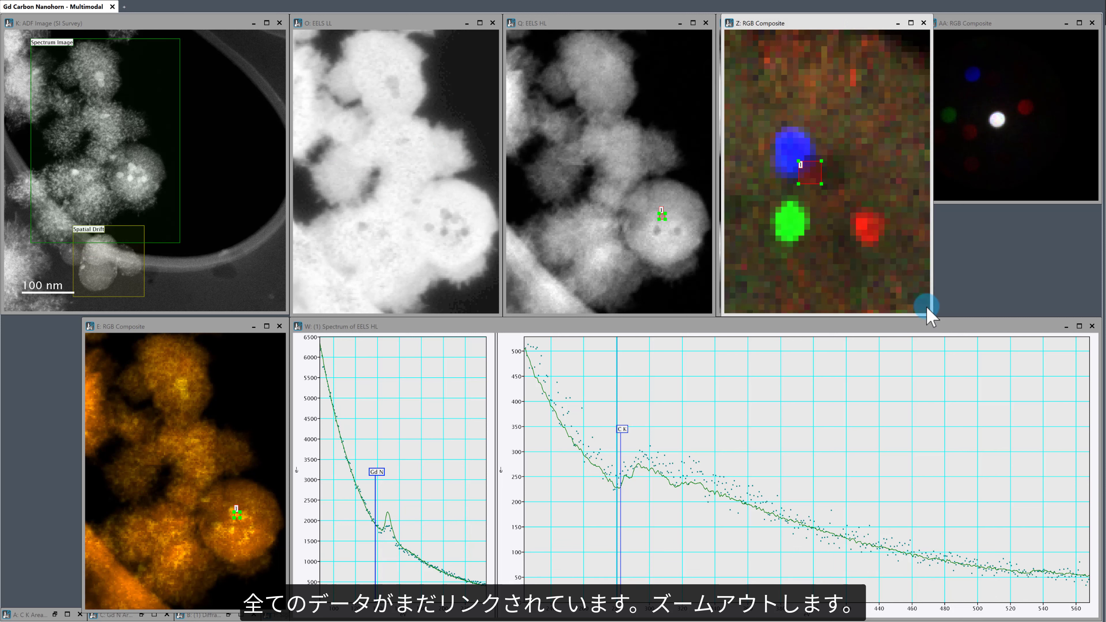
Step: Examine the linked raw and denoised spectra by moving the Z: RGB Composite picker to the blue particle and the small nanohorn cluster above it
{"action": "right_click", "coordinate": [869, 176]}
{"action": "left_click", "coordinate": [891, 144]}
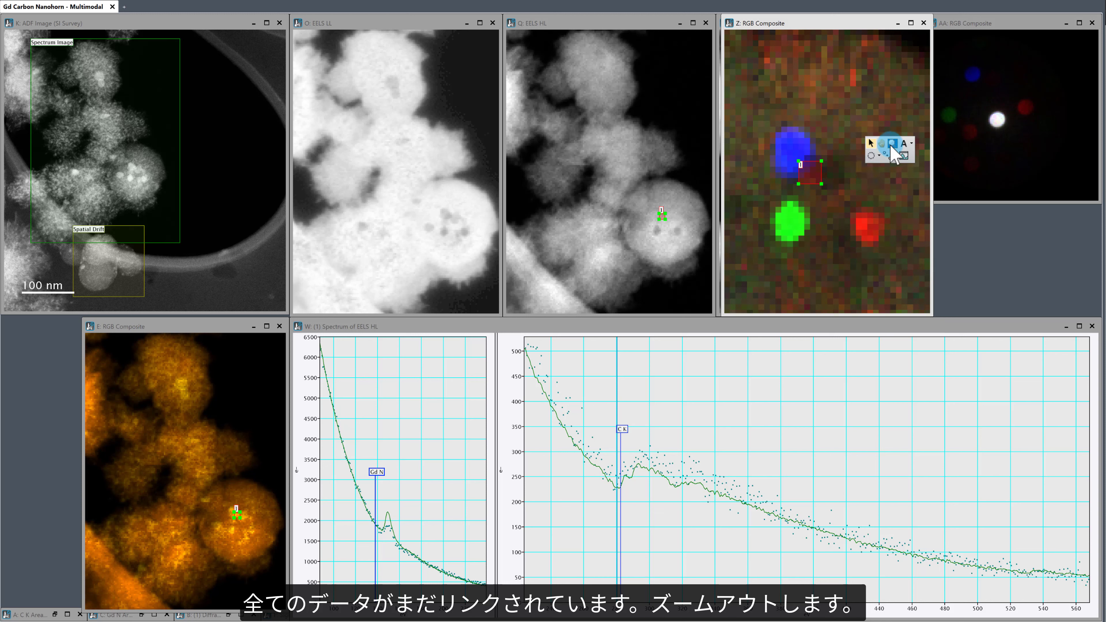
{"action": "left_click", "coordinate": [830, 155], "text": "alt"}
{"action": "right_click", "coordinate": [830, 155]}
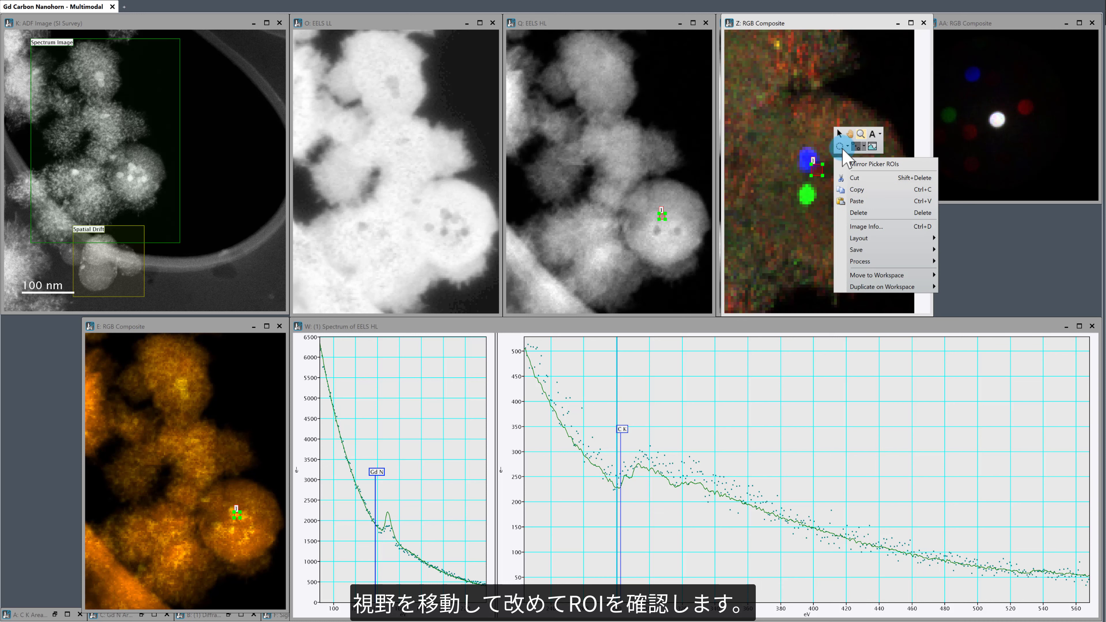
{"action": "left_click", "coordinate": [854, 140]}
{"action": "mouse_move", "coordinate": [846, 193]}
{"action": "left_mouse_down"}
{"action": "mouse_move", "coordinate": [882, 262]}
{"action": "mouse_move", "coordinate": [844, 236]}
{"action": "left_mouse_up"}
{"action": "right_click", "coordinate": [866, 217]}
{"action": "left_click", "coordinate": [885, 191]}
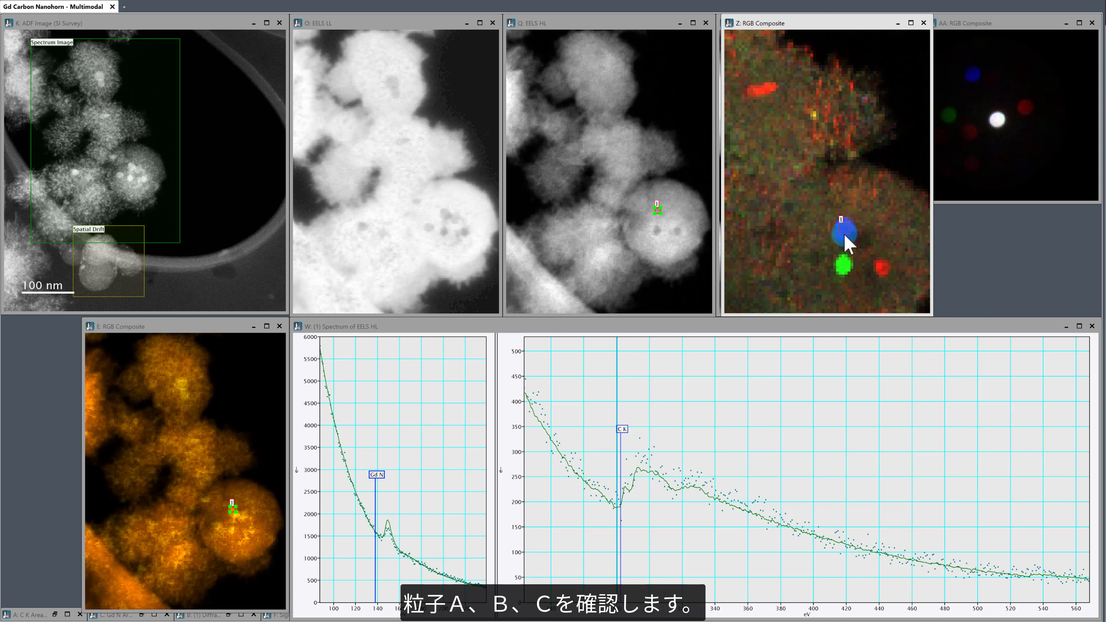
{"action": "mouse_move", "coordinate": [845, 235]}
{"action": "left_mouse_down"}
{"action": "mouse_move", "coordinate": [844, 270]}
{"action": "mouse_move", "coordinate": [886, 273]}
{"action": "mouse_move", "coordinate": [855, 272]}
{"action": "mouse_move", "coordinate": [846, 246]}
{"action": "mouse_move", "coordinate": [847, 257]}
{"action": "mouse_move", "coordinate": [872, 254]}
{"action": "mouse_move", "coordinate": [881, 274]}
{"action": "mouse_move", "coordinate": [849, 274]}
{"action": "mouse_move", "coordinate": [844, 234]}
{"action": "left_mouse_up"}
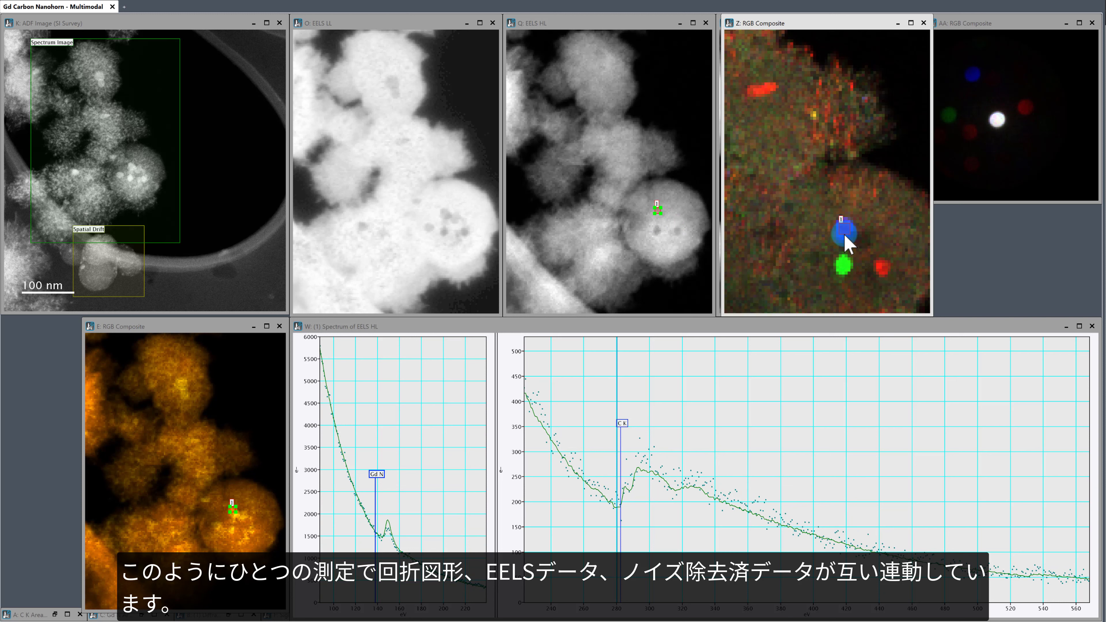
{"action": "mouse_move", "coordinate": [845, 235]}
{"action": "left_mouse_down"}
{"action": "mouse_move", "coordinate": [834, 106]}
{"action": "mouse_move", "coordinate": [851, 123]}
{"action": "mouse_move", "coordinate": [818, 111]}
{"action": "mouse_move", "coordinate": [845, 90]}
{"action": "left_mouse_up"}
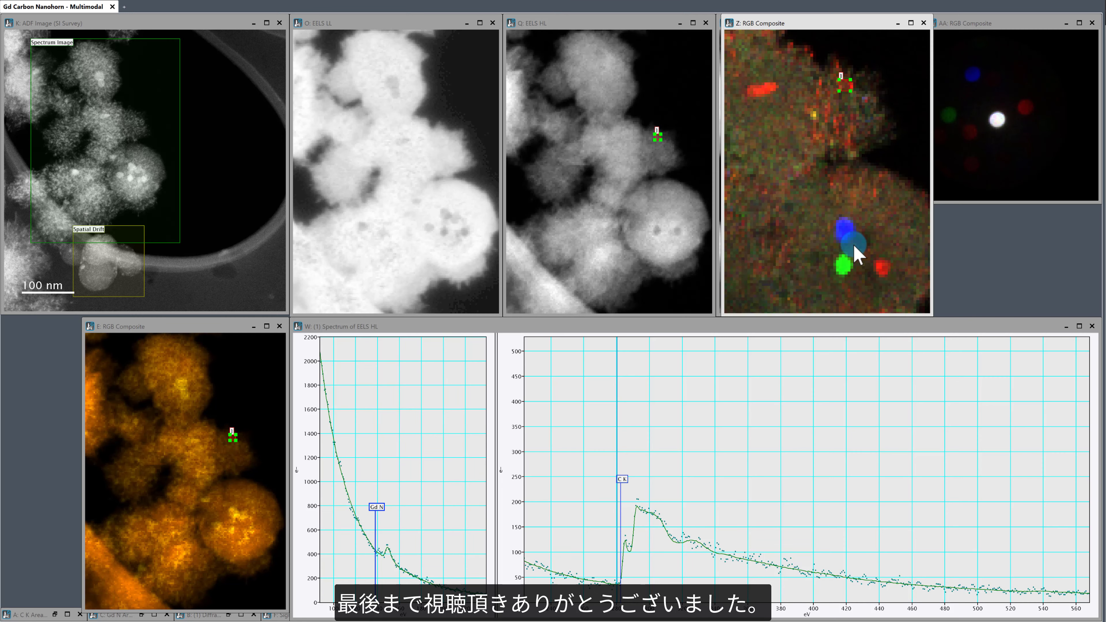